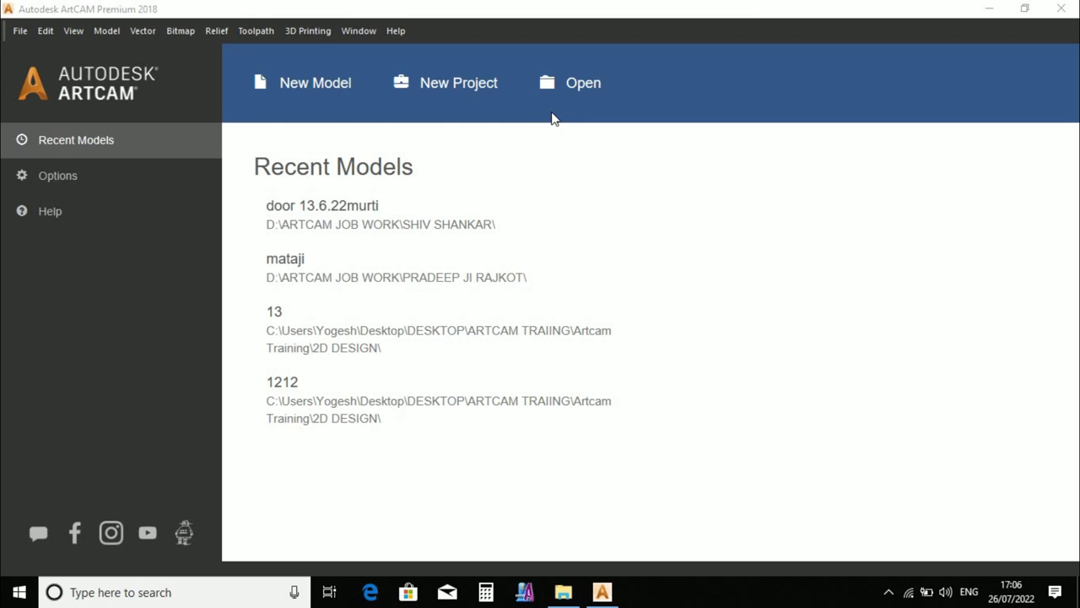
# Open image 7 from Desktop > DESKTOP > ARTCAM TRAIING > 2D DESIGN as a new model.
pyautogui.click(582, 85)
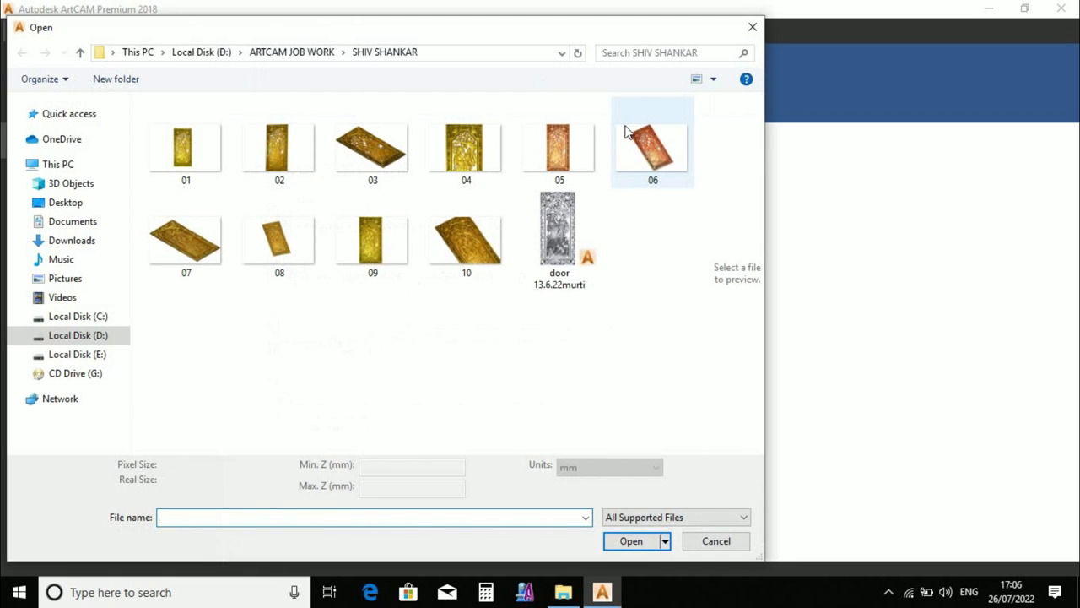
pyautogui.moveTo(71, 183)
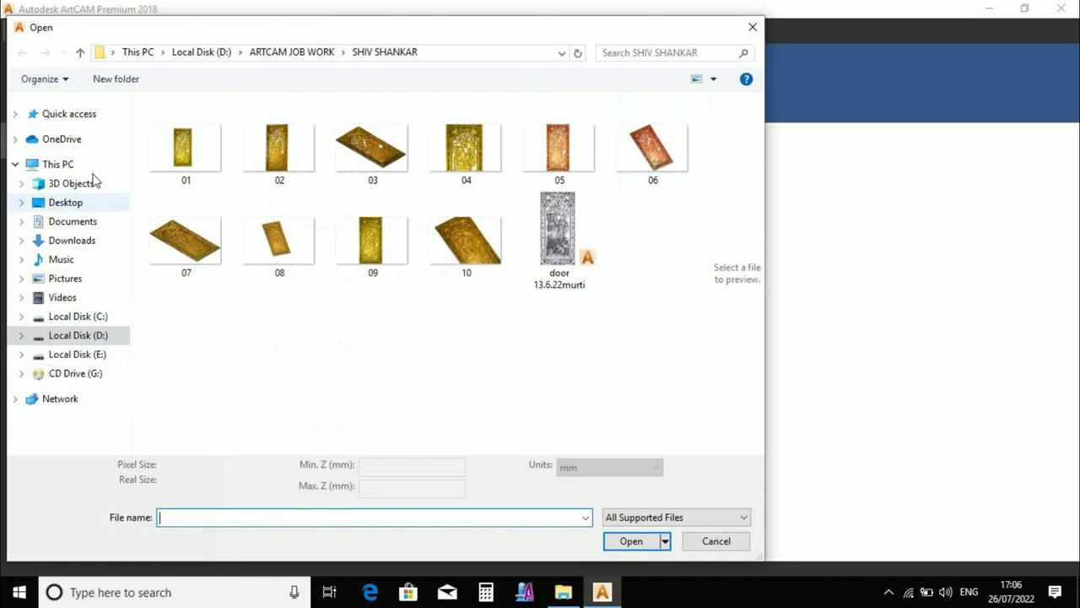
pyautogui.click(67, 203)
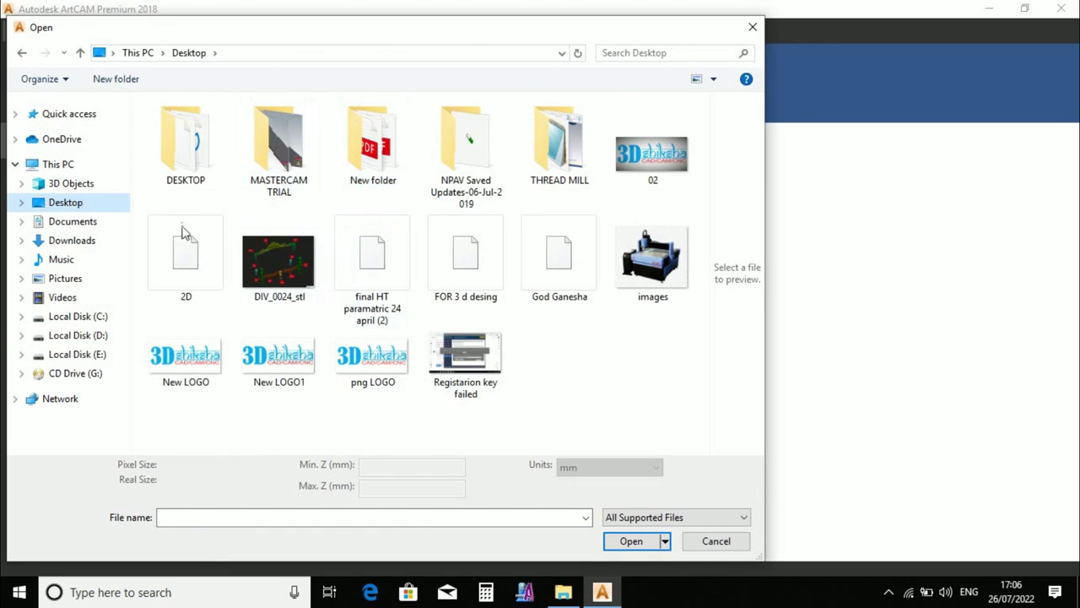
pyautogui.doubleClick(186, 144)
pyautogui.click(223, 192)
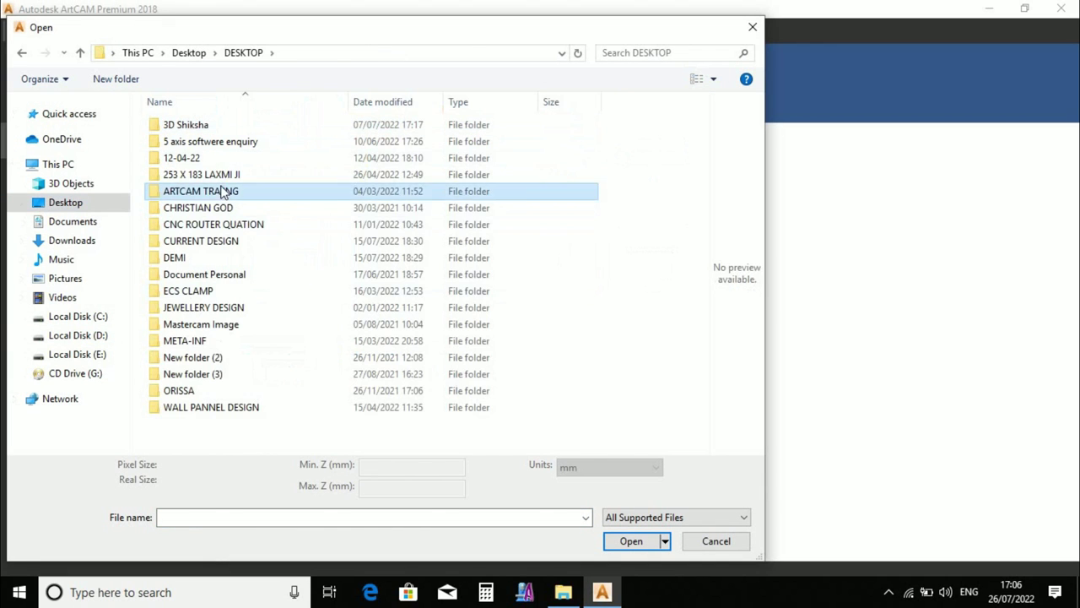
pyautogui.doubleClick(224, 193)
pyautogui.doubleClick(191, 140)
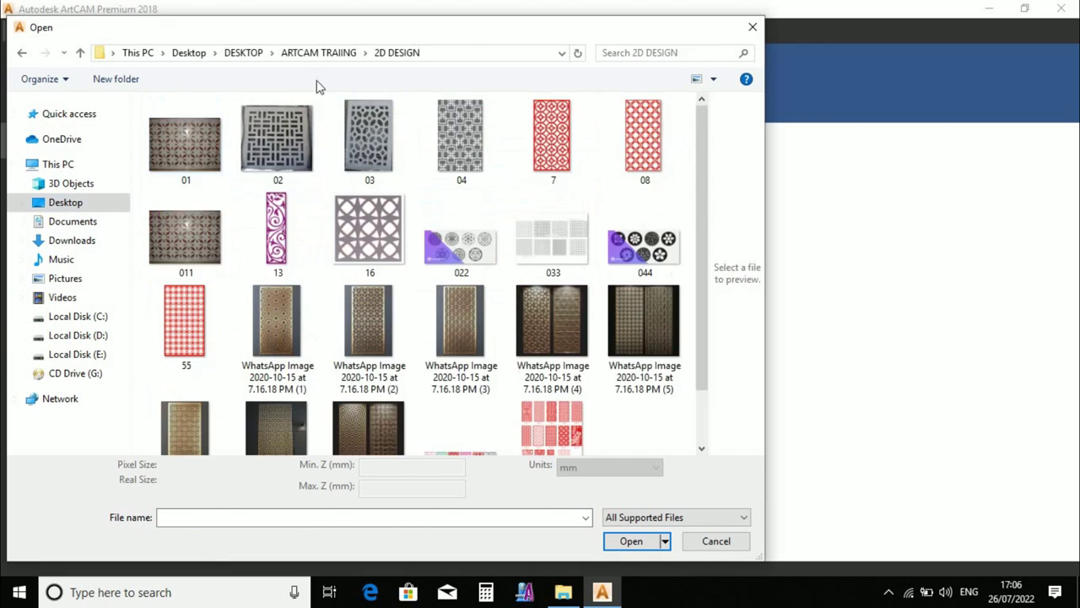
pyautogui.click(579, 148)
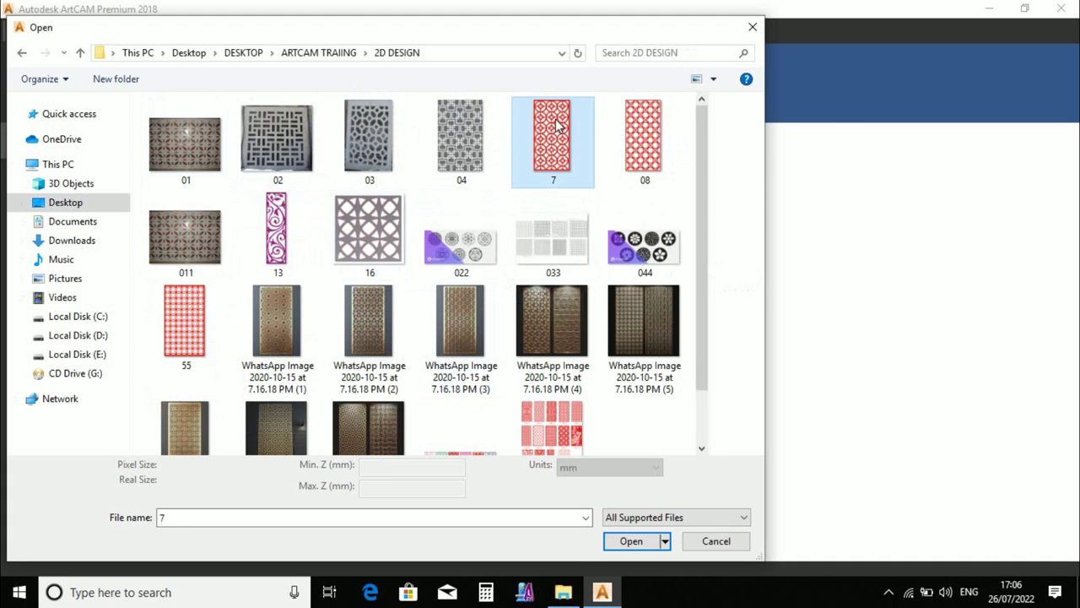
pyautogui.click(633, 541)
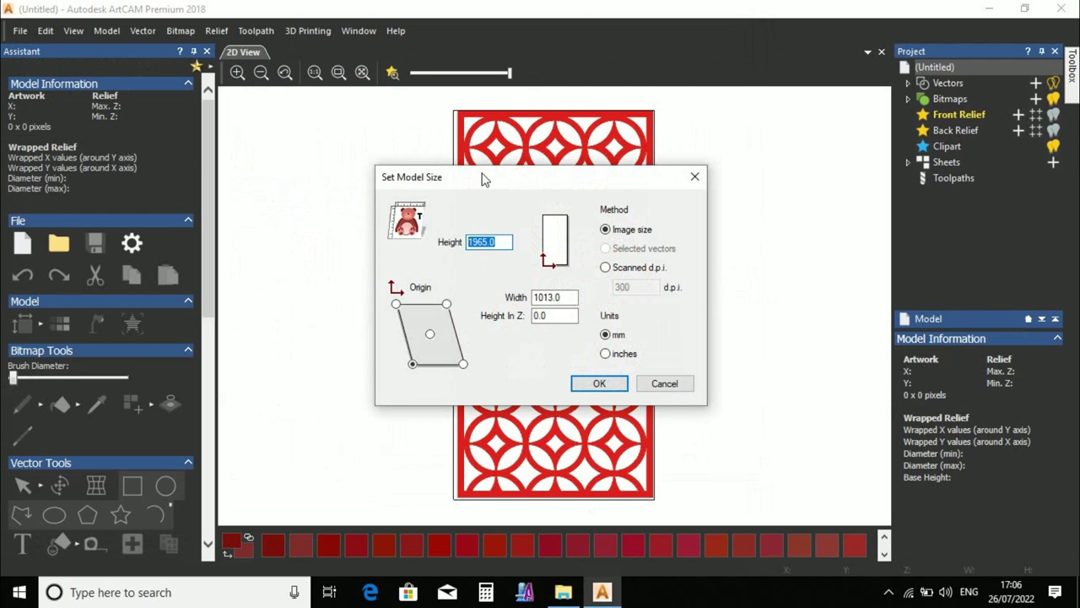
# Set the model height to 1500 mm (773.282 mm wide), checking it in inches before returning to millimetres.
pyautogui.write('1500')
pyautogui.click(605, 353)
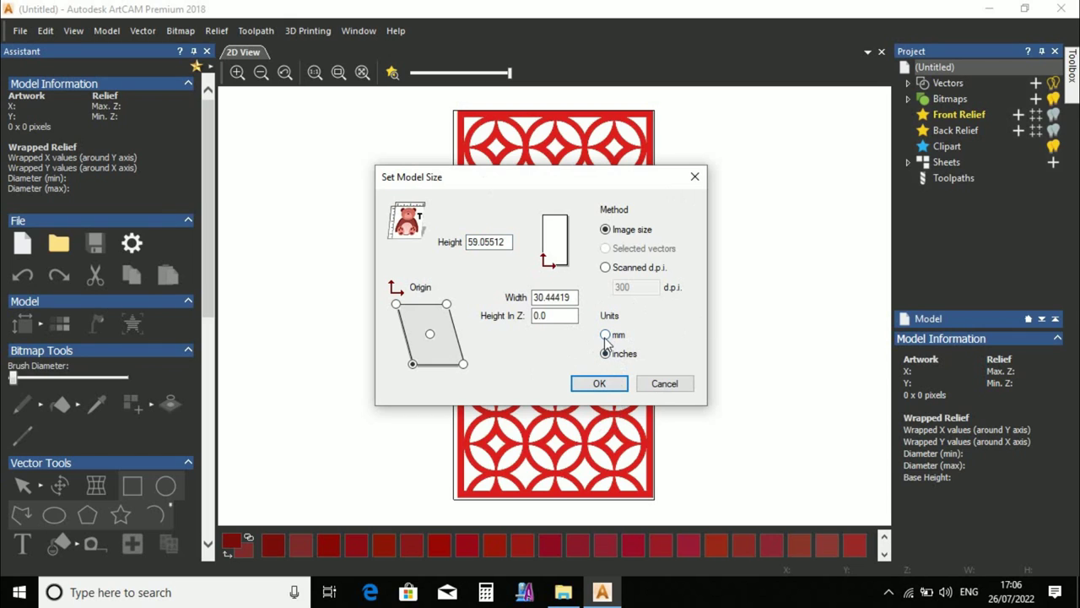
pyautogui.click(605, 336)
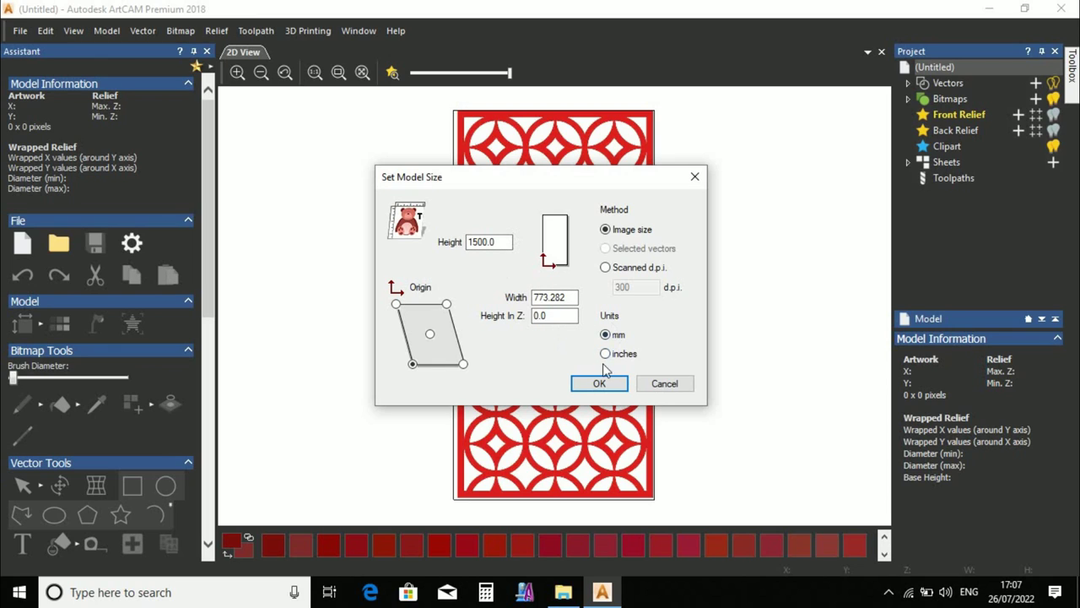
pyautogui.click(605, 354)
pyautogui.click(605, 335)
# Accept the 773.282 × 1500 mm model size and zoom around the red circle-and-diamond artwork.
pyautogui.click(600, 383)
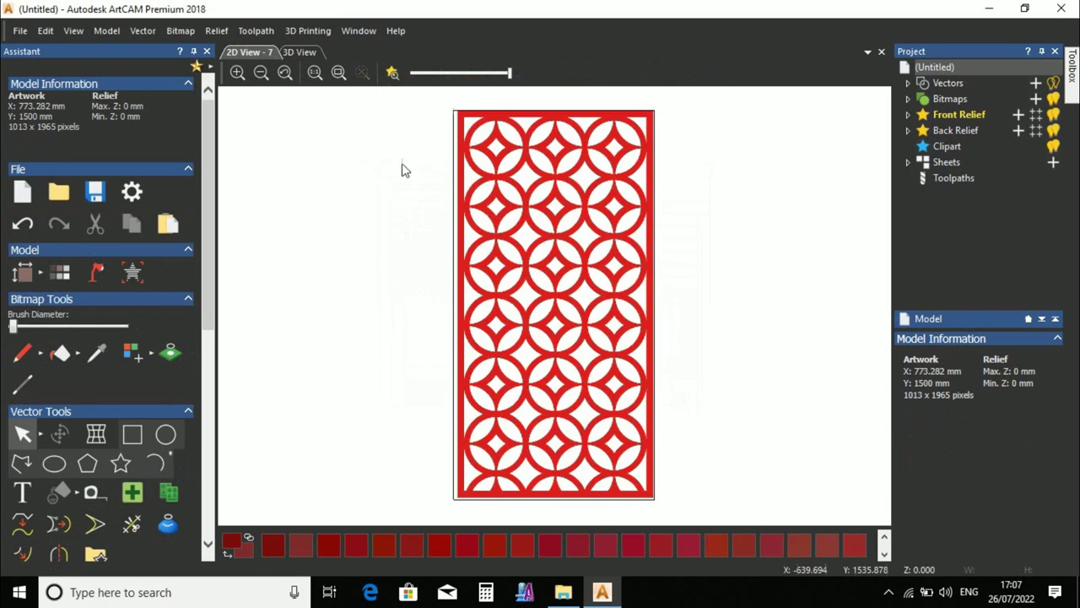
pyautogui.scroll(2, 569, 163)
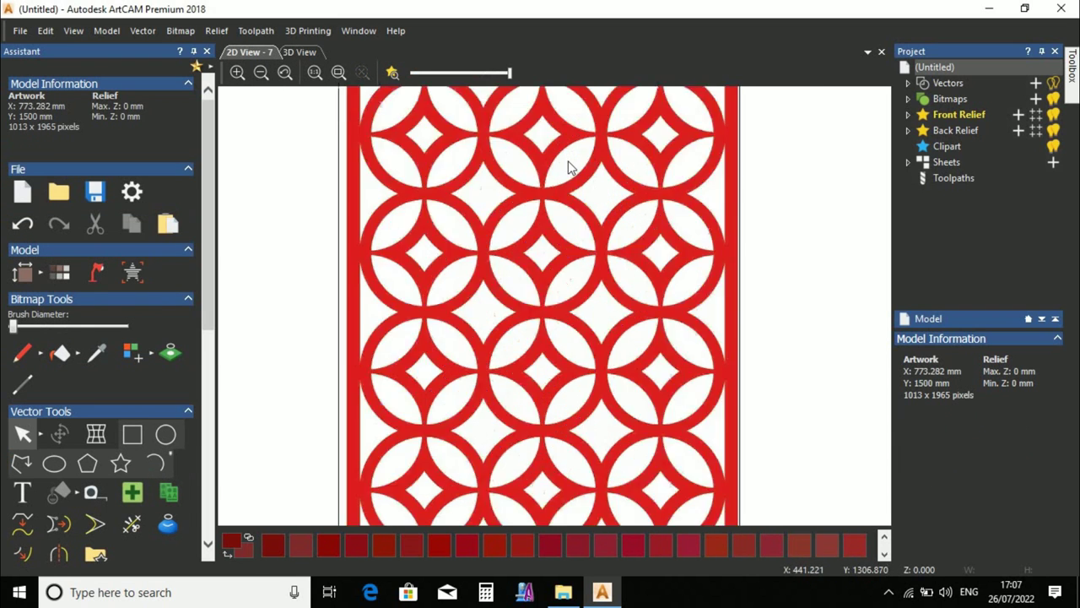
pyautogui.scroll(2, 559, 250)
pyautogui.scroll(-2, 573, 311)
pyautogui.scroll(-2, 573, 310)
pyautogui.scroll(2, 552, 427)
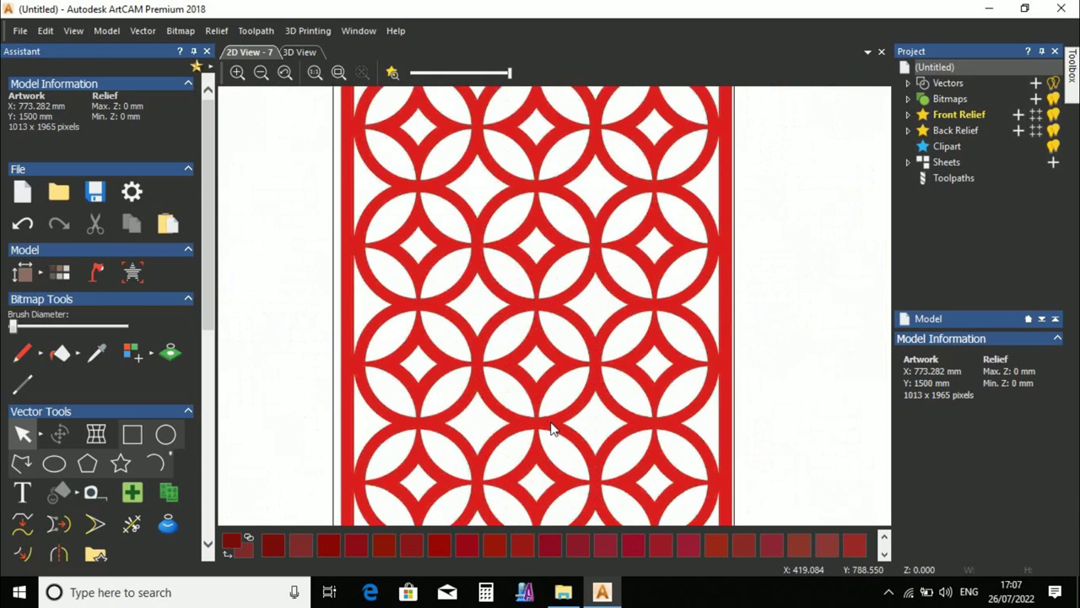
pyautogui.scroll(1, 550, 422)
pyautogui.scroll(1, 550, 430)
pyautogui.scroll(1, 550, 459)
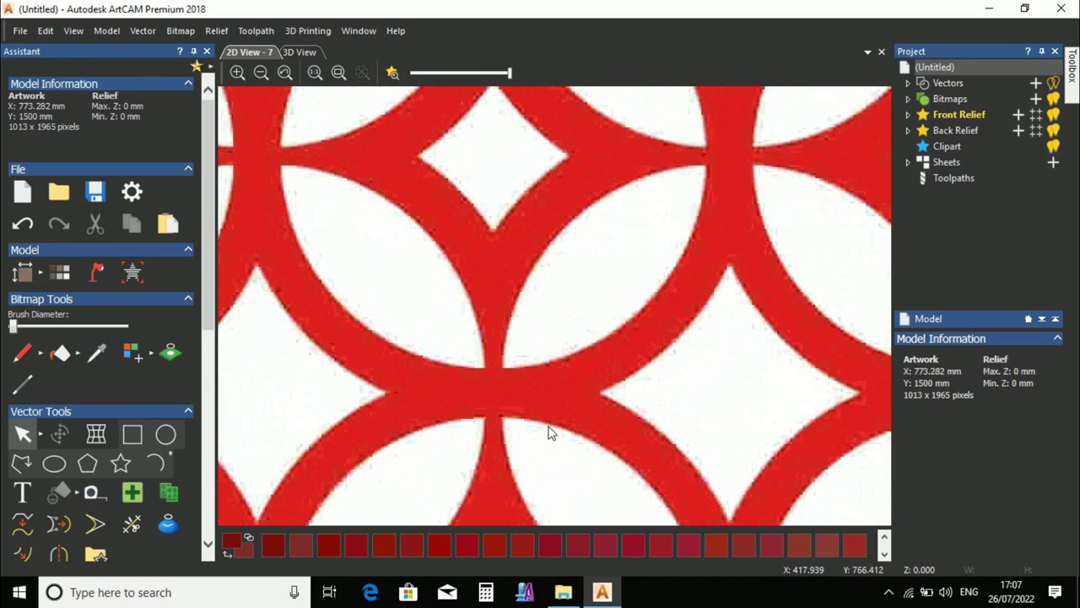
pyautogui.scroll(-1, 549, 434)
pyautogui.scroll(-1, 478, 317)
pyautogui.scroll(2, 594, 245)
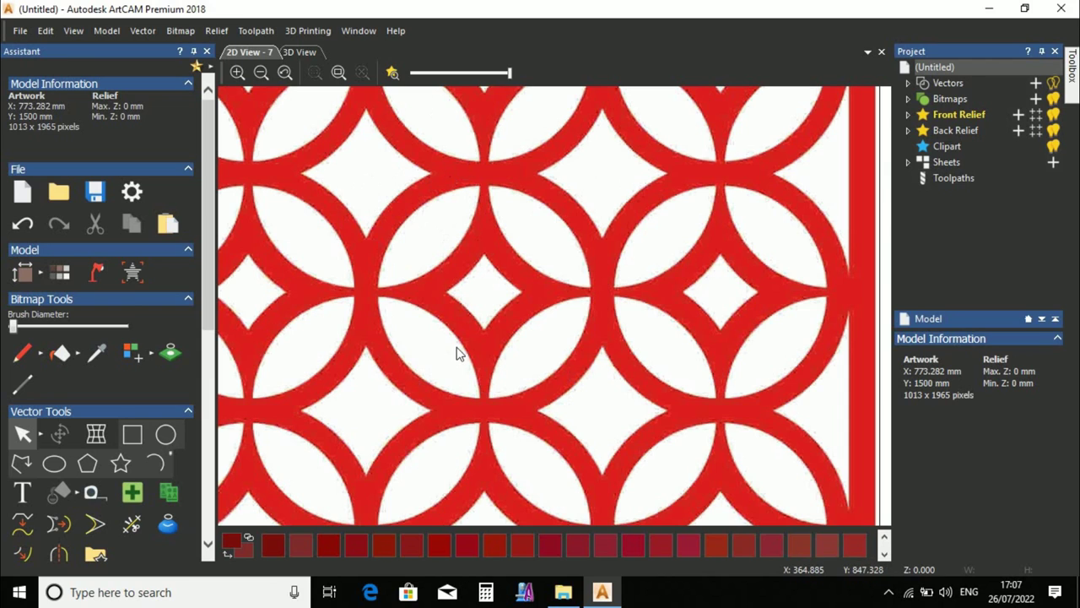
# Draw a 204.204 mm circle from a diamond centre to its ring, with the pattern image lightened.
pyautogui.click(172, 436)
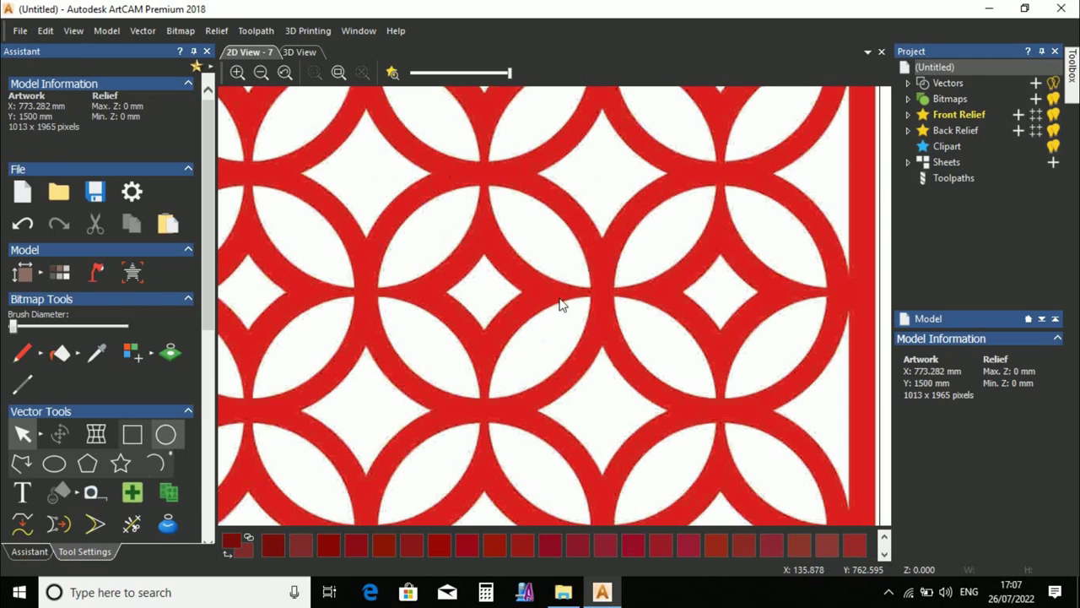
pyautogui.moveTo(483, 288); pyautogui.dragTo(527, 384)
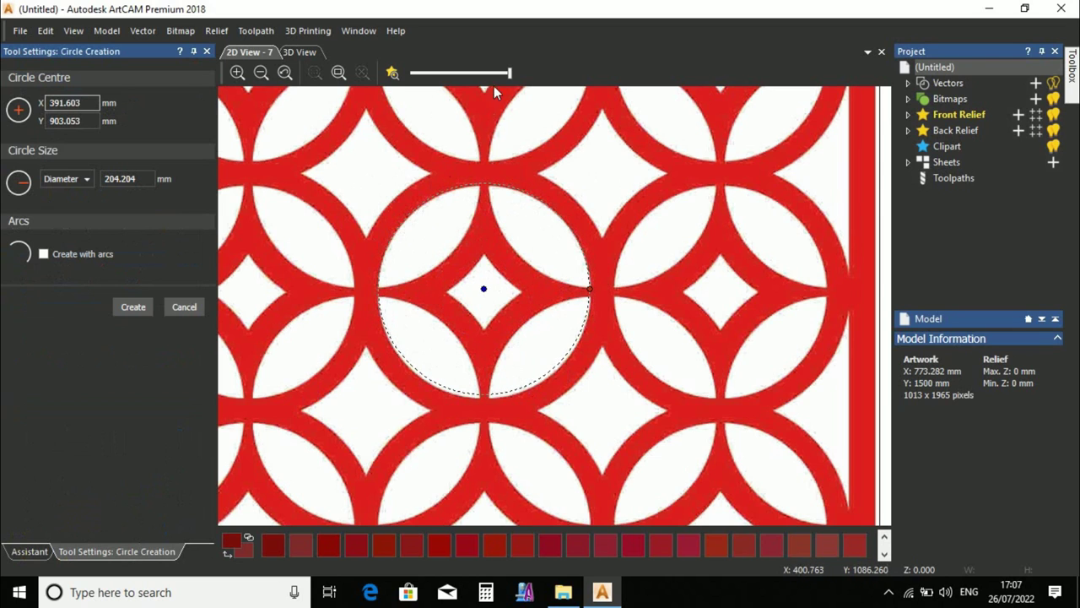
pyautogui.moveTo(509, 73); pyautogui.dragTo(498, 72)
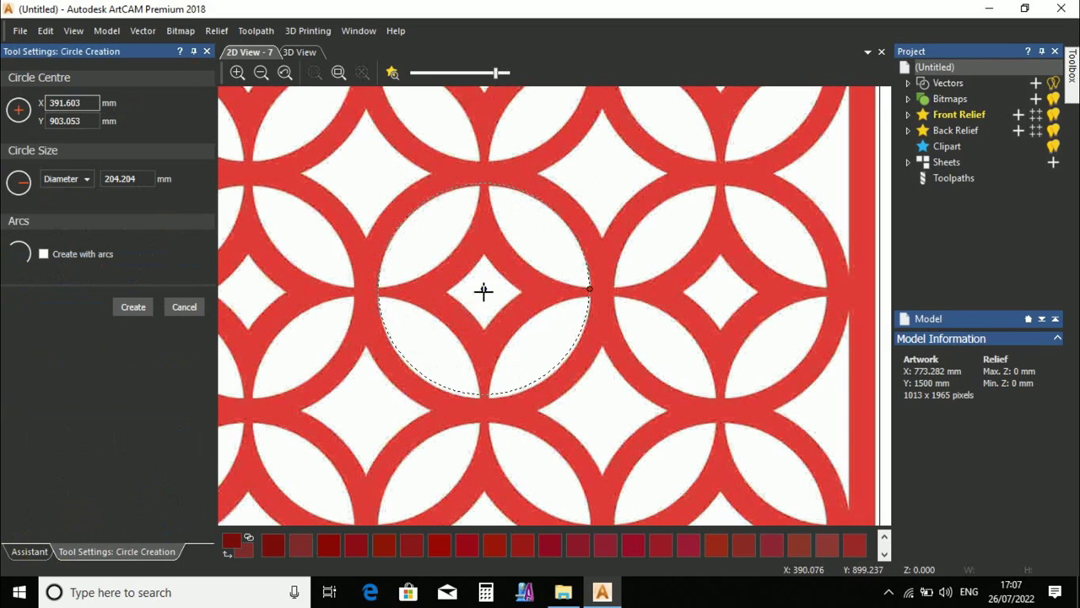
pyautogui.moveTo(483, 288); pyautogui.dragTo(484, 292)
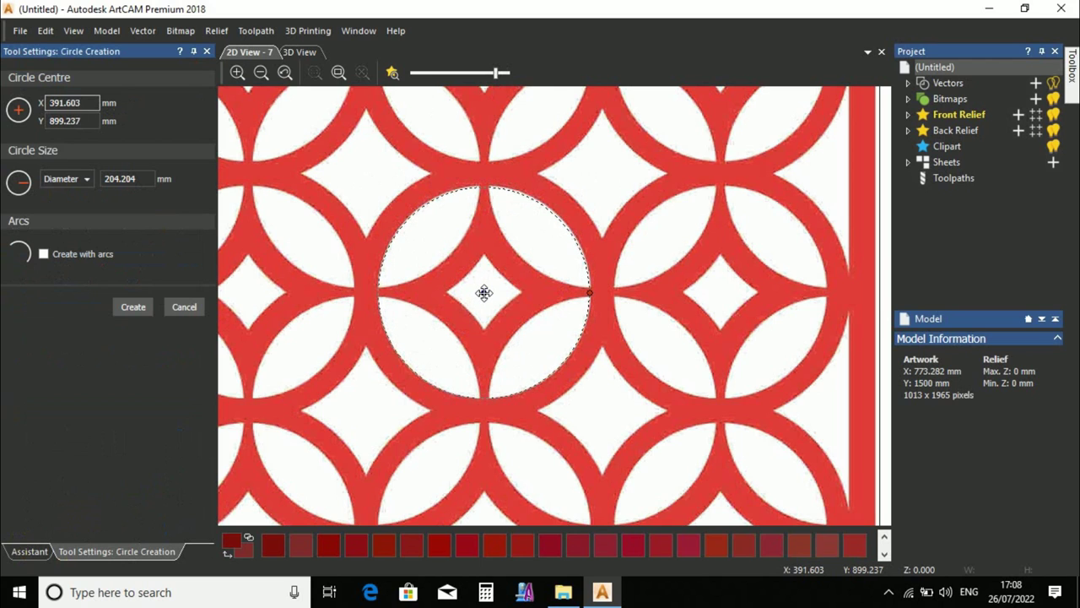
pyautogui.click(135, 306)
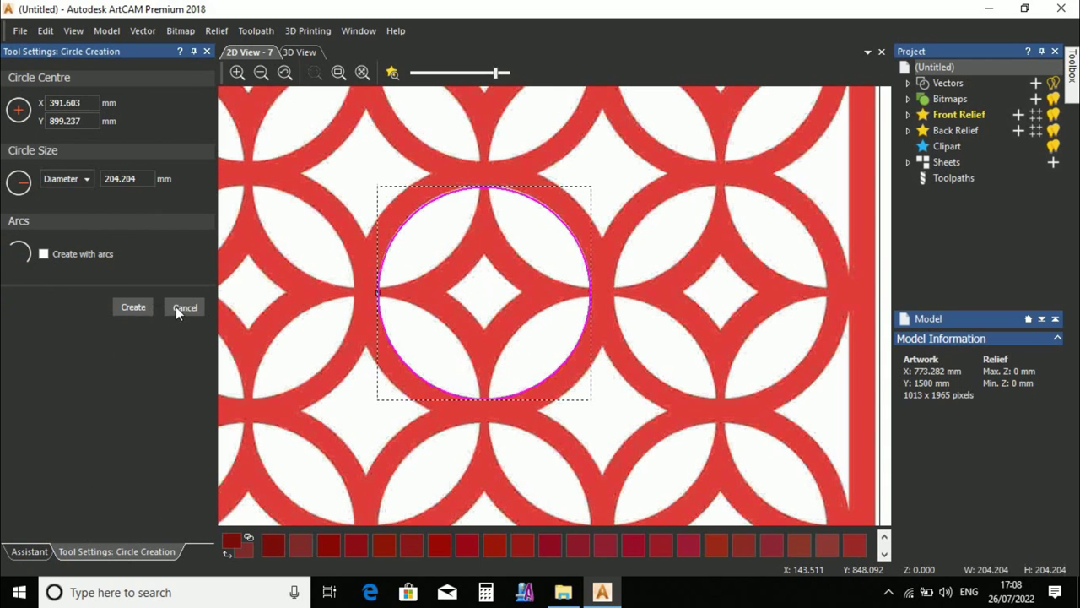
pyautogui.click(183, 307)
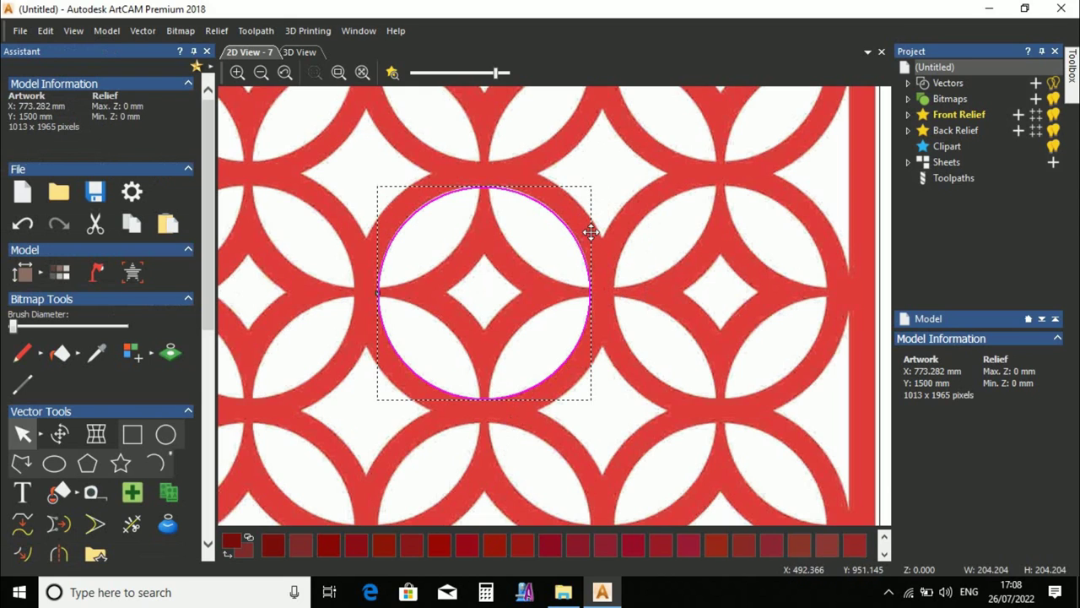
pyautogui.scroll(-2, 535, 274)
pyautogui.scroll(2, 504, 295)
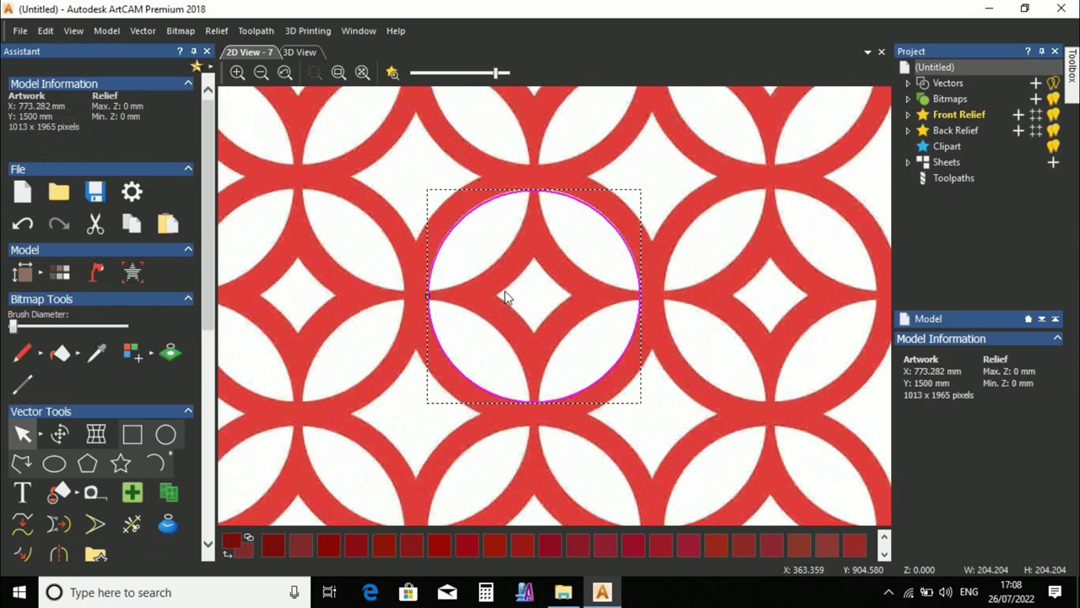
pyautogui.click(504, 296)
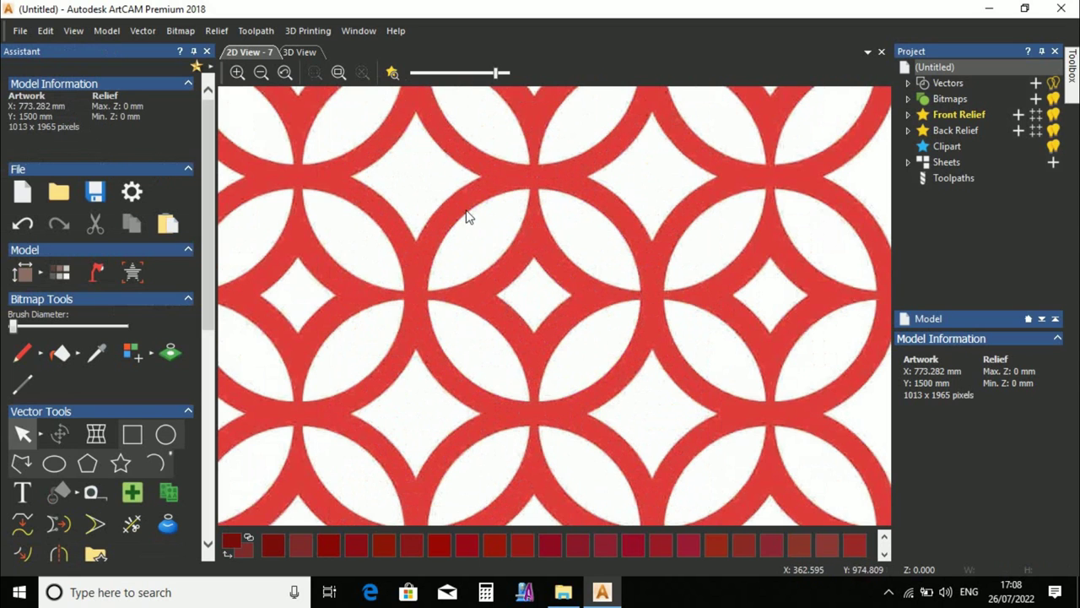
pyautogui.click(133, 434)
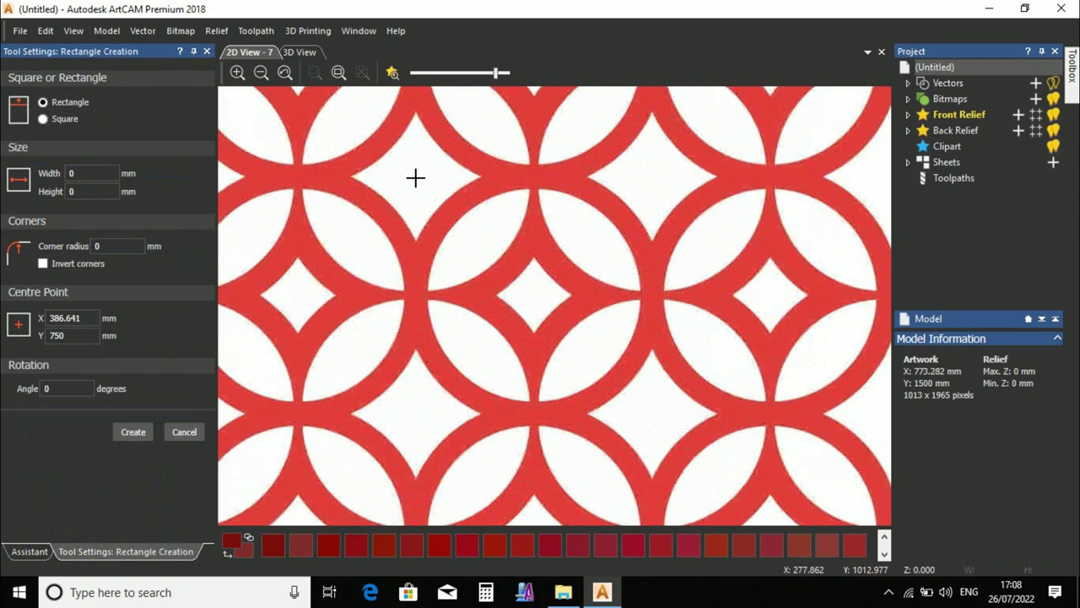
pyautogui.moveTo(415, 175); pyautogui.dragTo(652, 414)
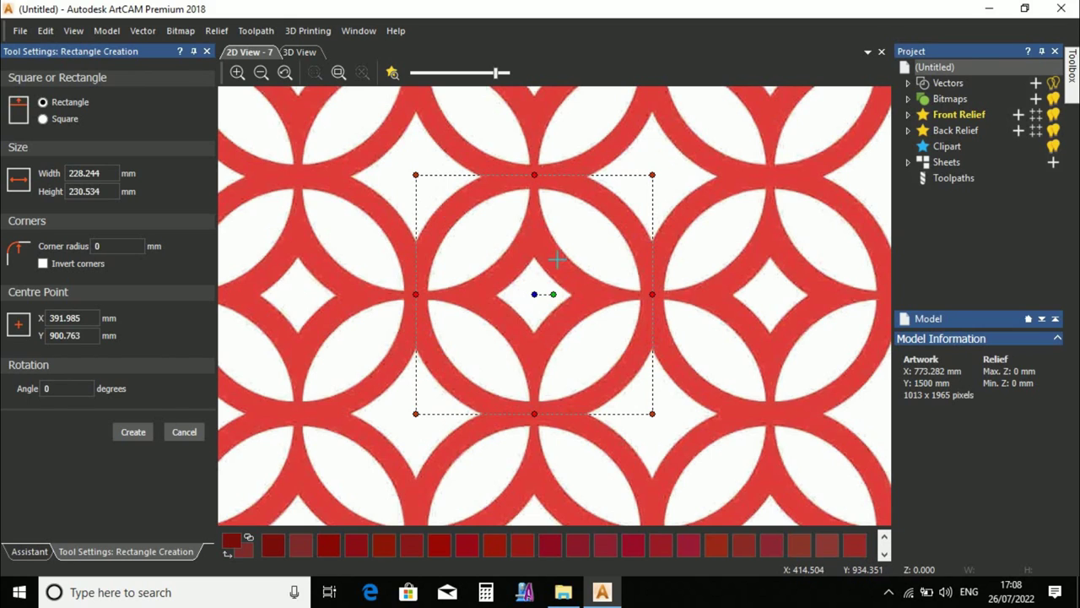
pyautogui.scroll(-2, 516, 302)
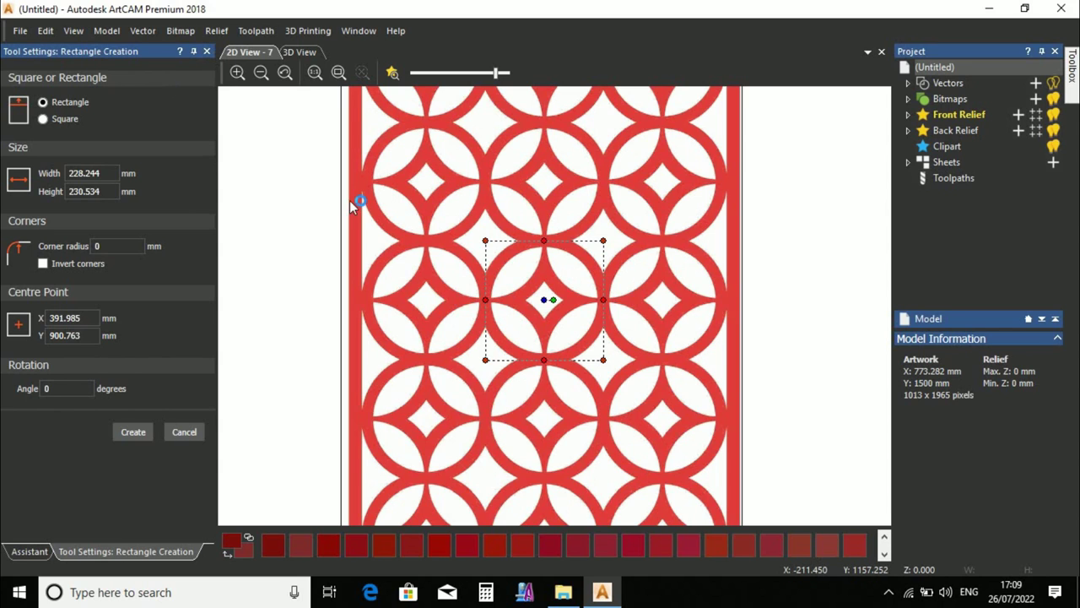
pyautogui.press('Escape')
# Draw a 206.666 mm circle centred on a diamond over a pattern ring, nudging it slightly down.
pyautogui.click(165, 433)
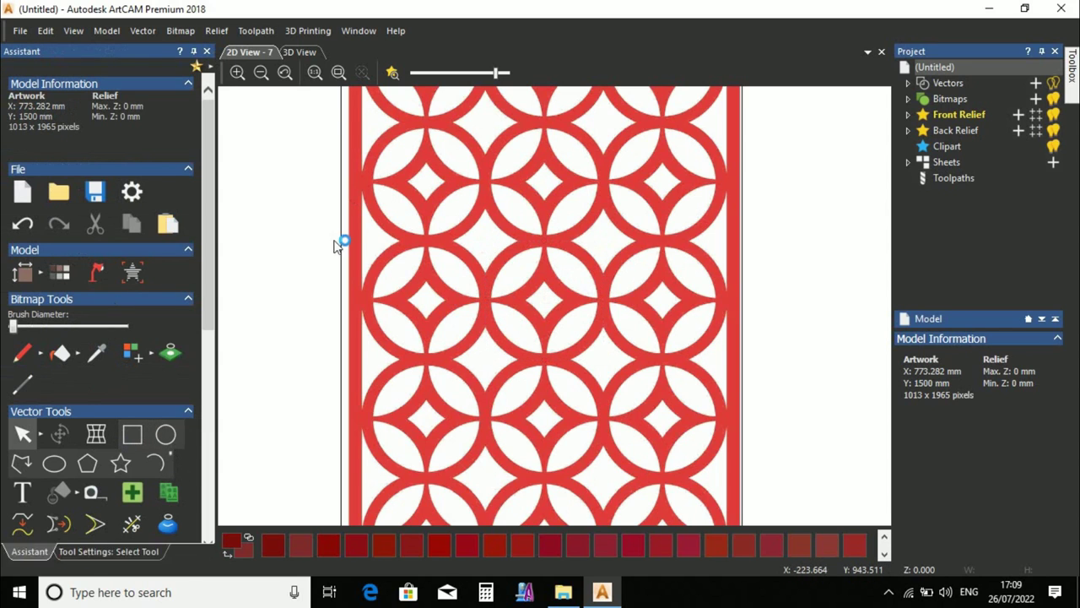
pyautogui.moveTo(496, 73); pyautogui.dragTo(439, 74)
pyautogui.scroll(2, 544, 299)
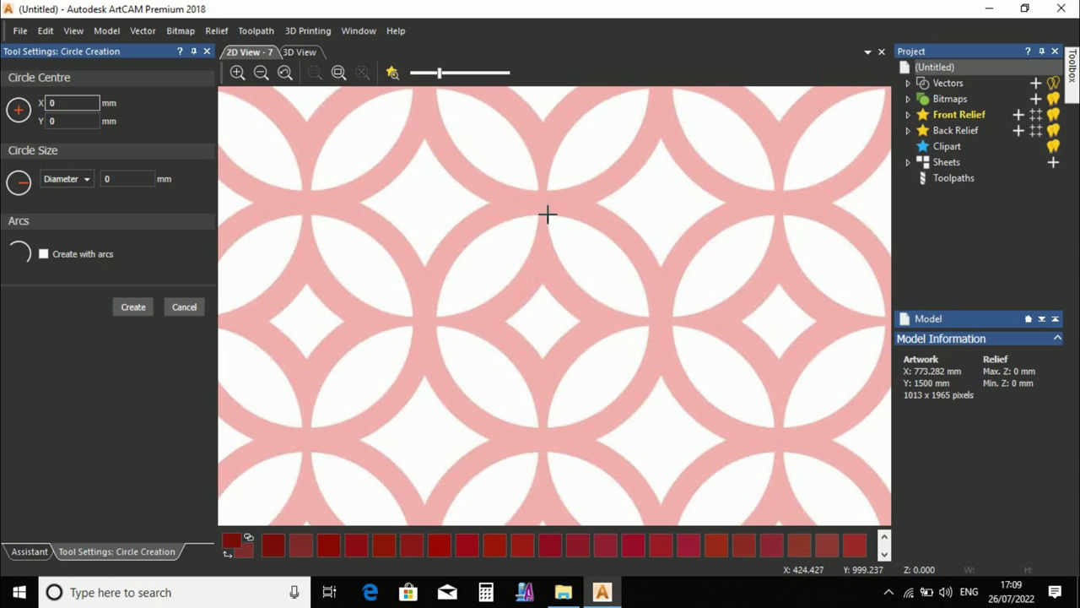
pyautogui.scroll(-4, 551, 249)
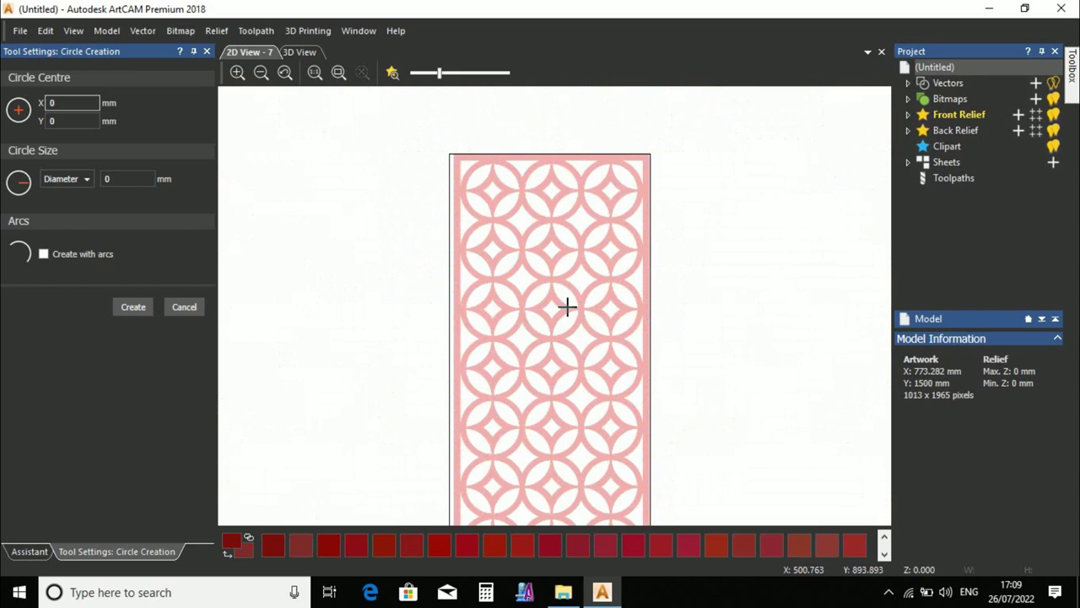
pyautogui.scroll(2, 562, 306)
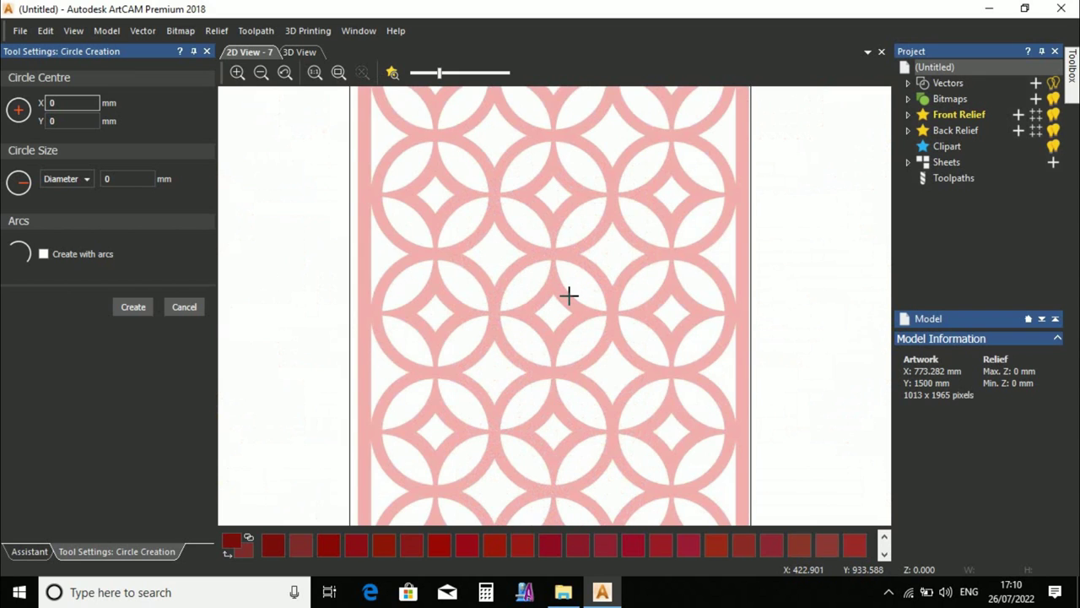
pyautogui.scroll(2, 568, 295)
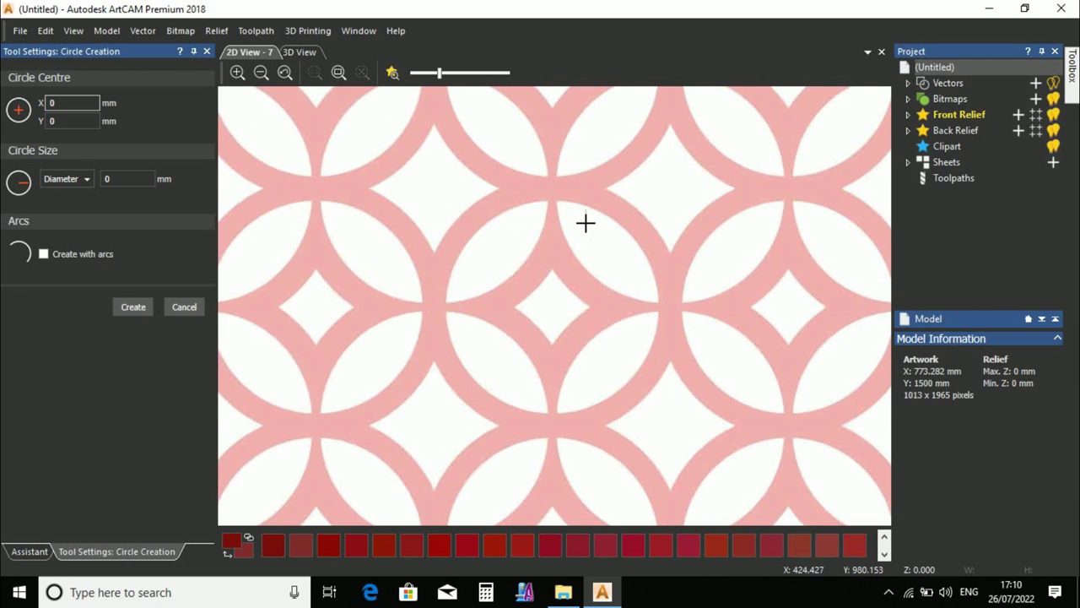
pyautogui.click(552, 301)
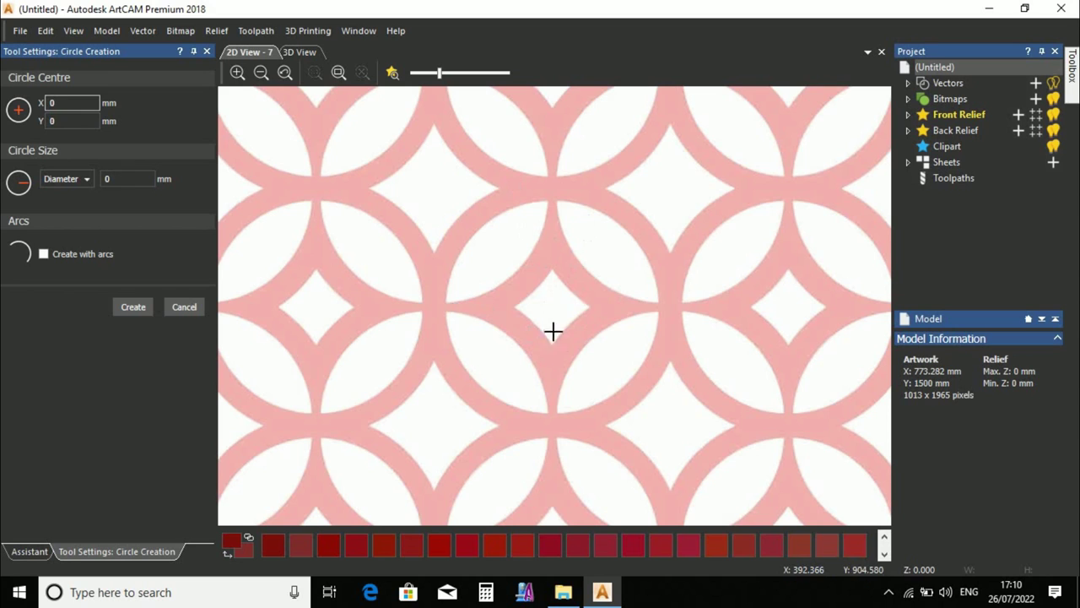
pyautogui.click(575, 406)
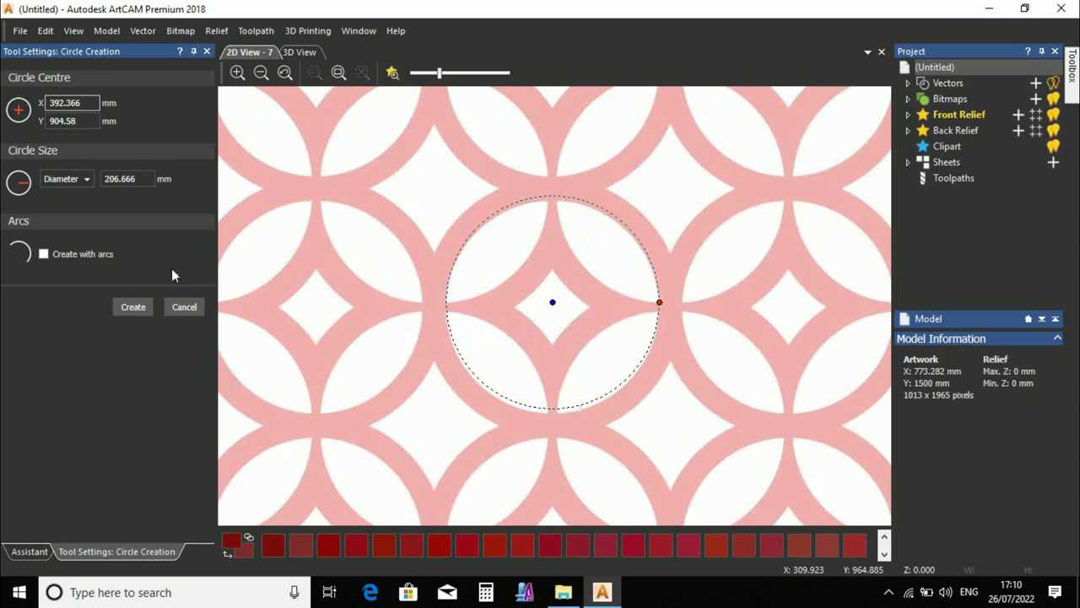
pyautogui.click(132, 306)
pyautogui.press('Escape')
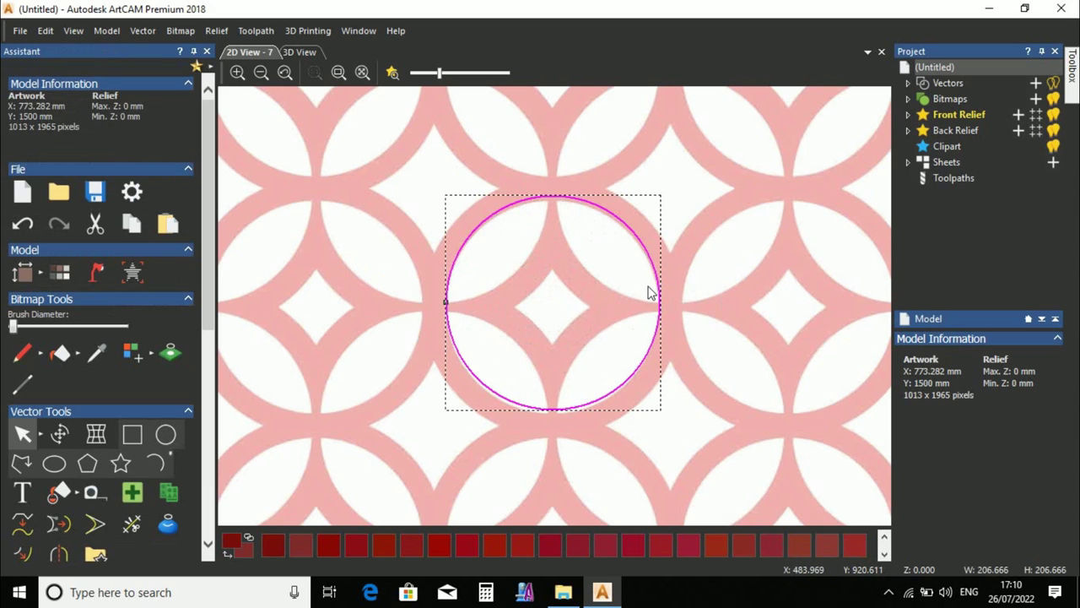
pyautogui.press('Down')
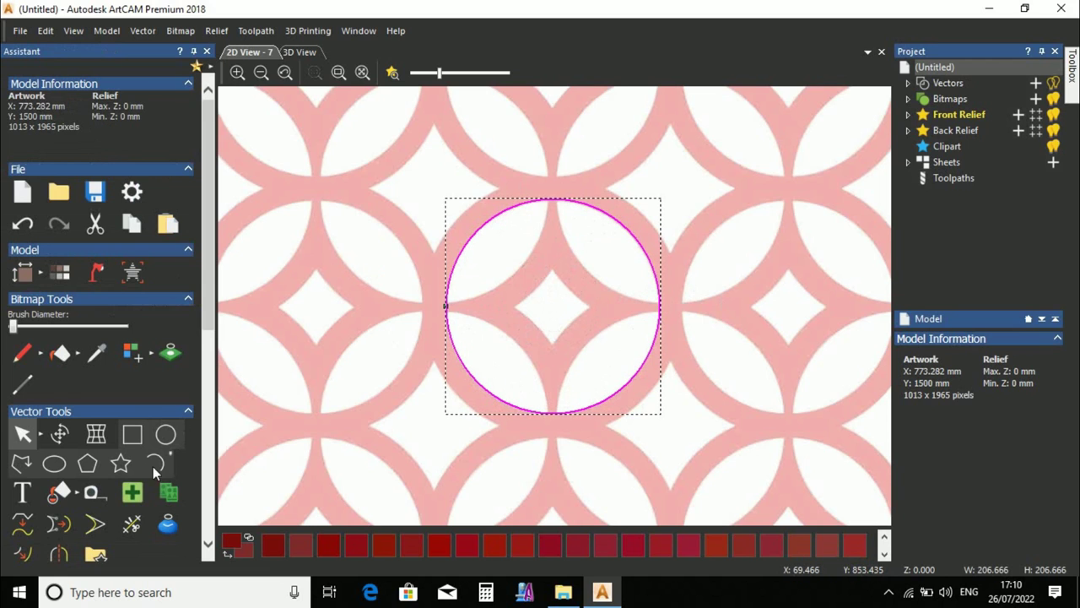
pyautogui.moveTo(208, 263); pyautogui.dragTo(205, 318)
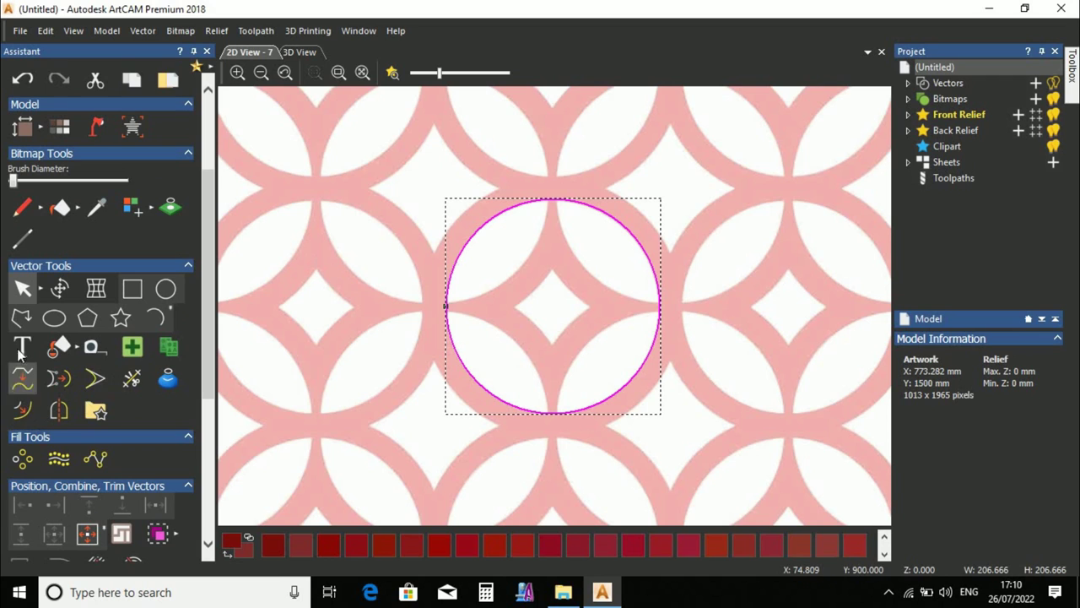
# Draw a vertical polyline from above the circle to below it.
pyautogui.click(21, 318)
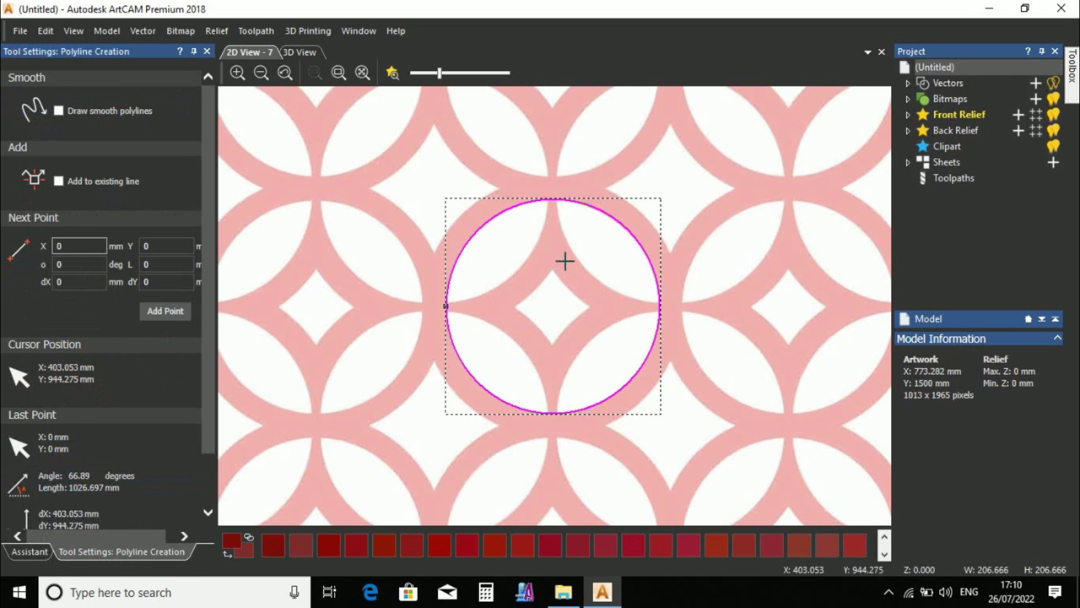
pyautogui.scroll(-1, 564, 253)
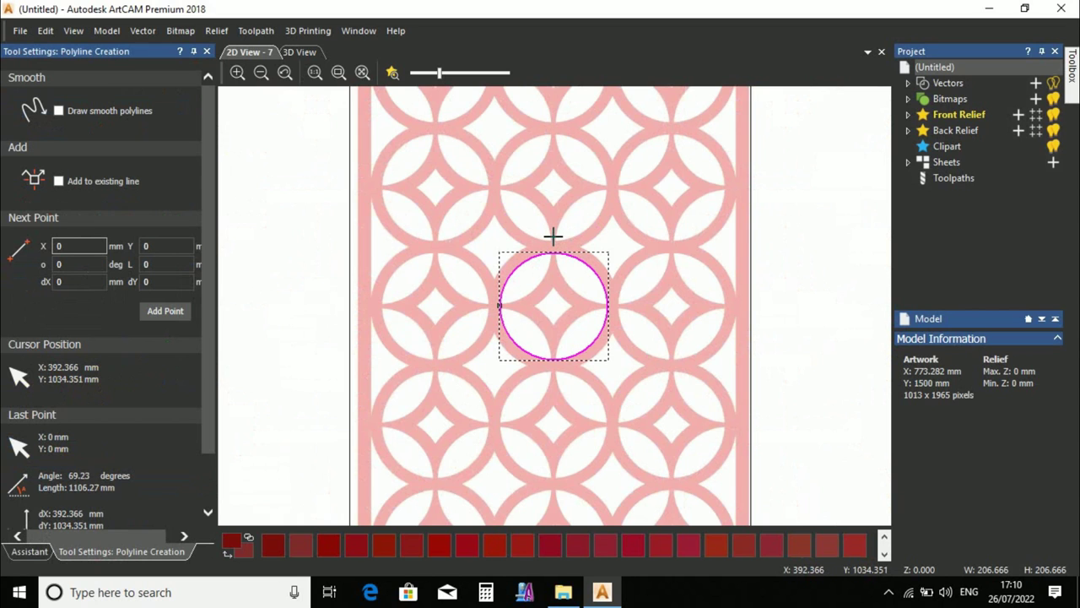
pyautogui.click(553, 239)
pyautogui.scroll(1, 547, 354)
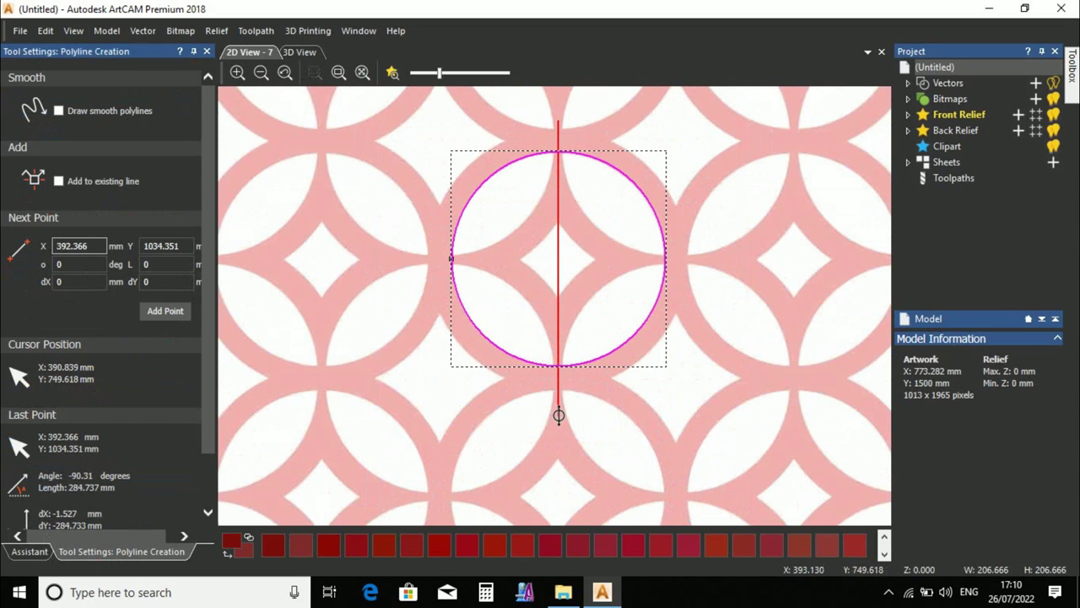
pyautogui.click(561, 417)
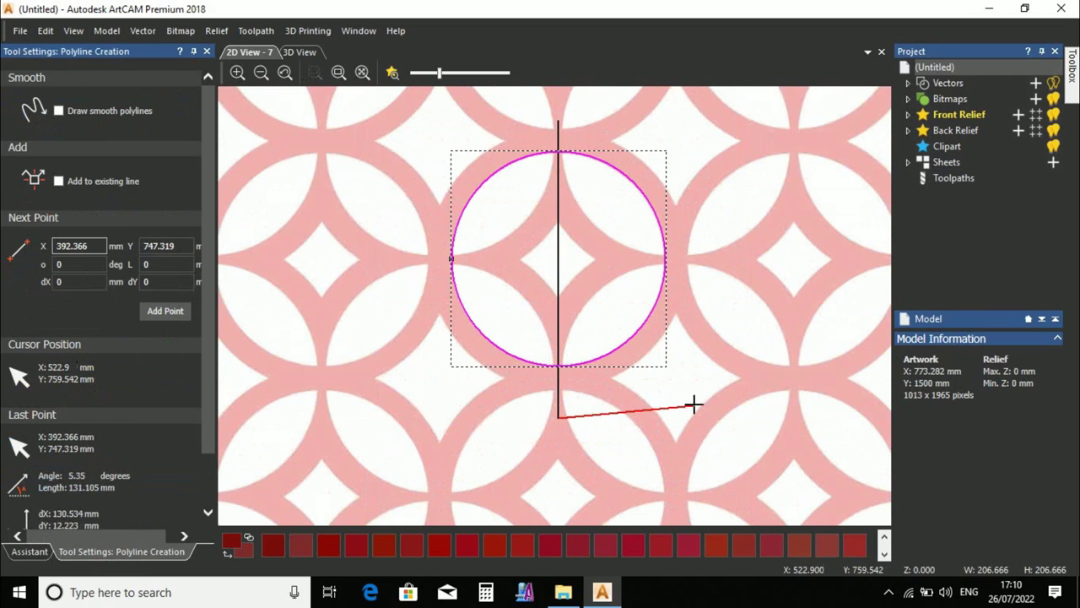
pyautogui.press('Escape')
# Draw a horizontal polyline across the circle from left to right.
pyautogui.click(22, 317)
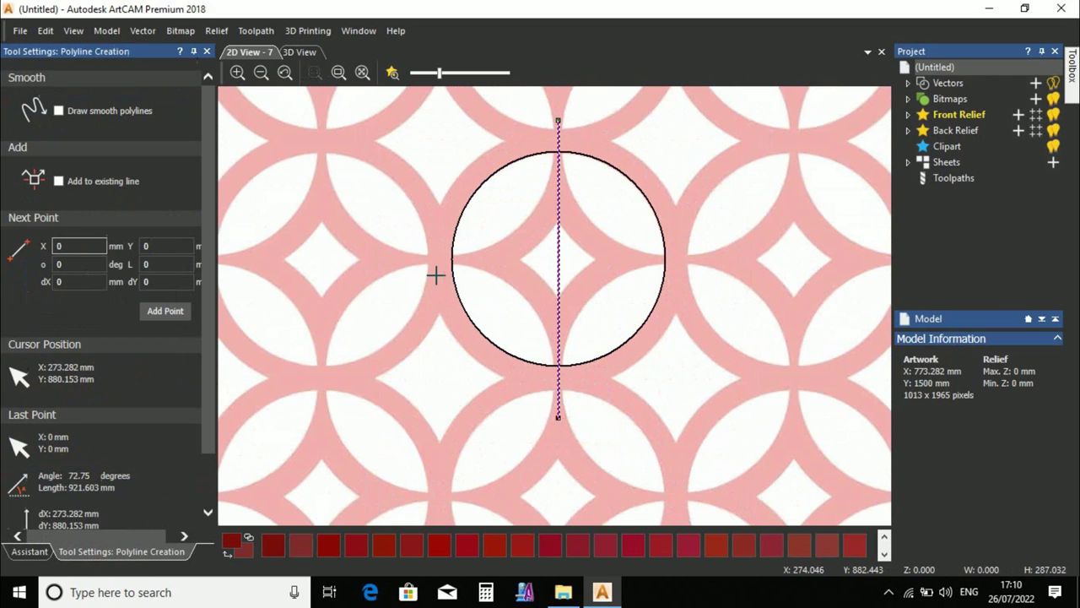
pyautogui.click(419, 256)
pyautogui.click(694, 257)
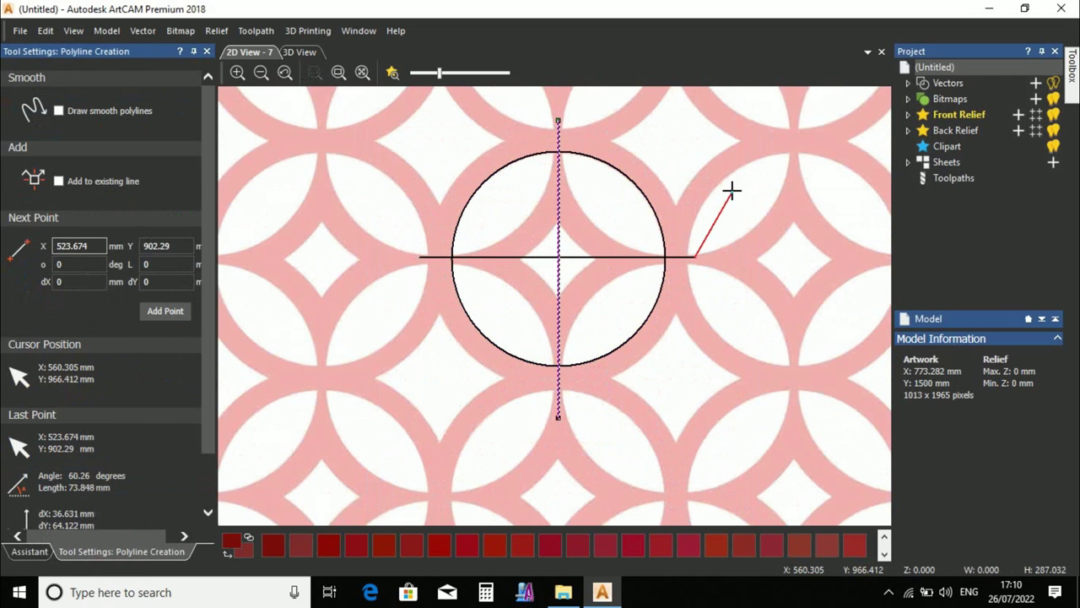
pyautogui.press('Escape')
# Centre the horizontal line vertically on the circle with Align Centres Vertically.
pyautogui.keyDown('shift'); pyautogui.click(591, 158); pyautogui.keyUp('shift')
pyautogui.click(624, 255)
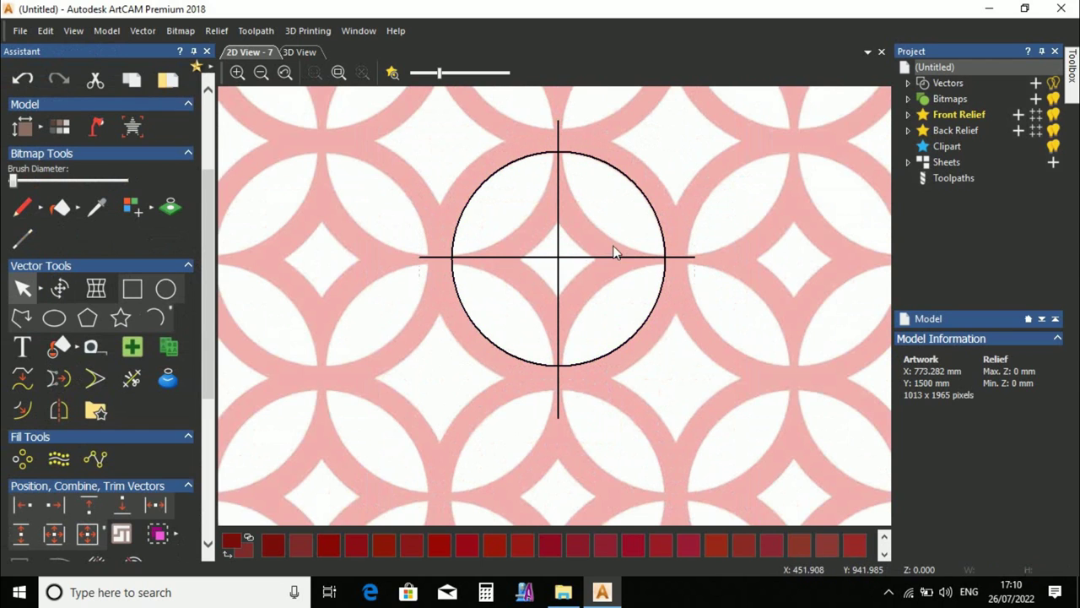
pyautogui.keyDown('shift'); pyautogui.click(616, 168); pyautogui.keyUp('shift')
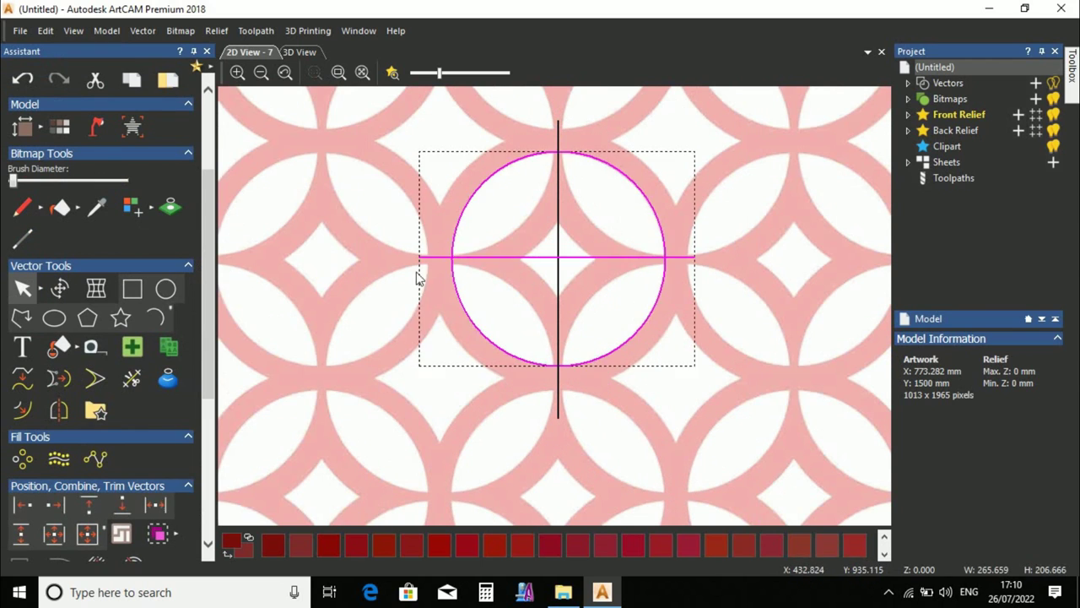
pyautogui.moveTo(211, 268); pyautogui.dragTo(206, 413)
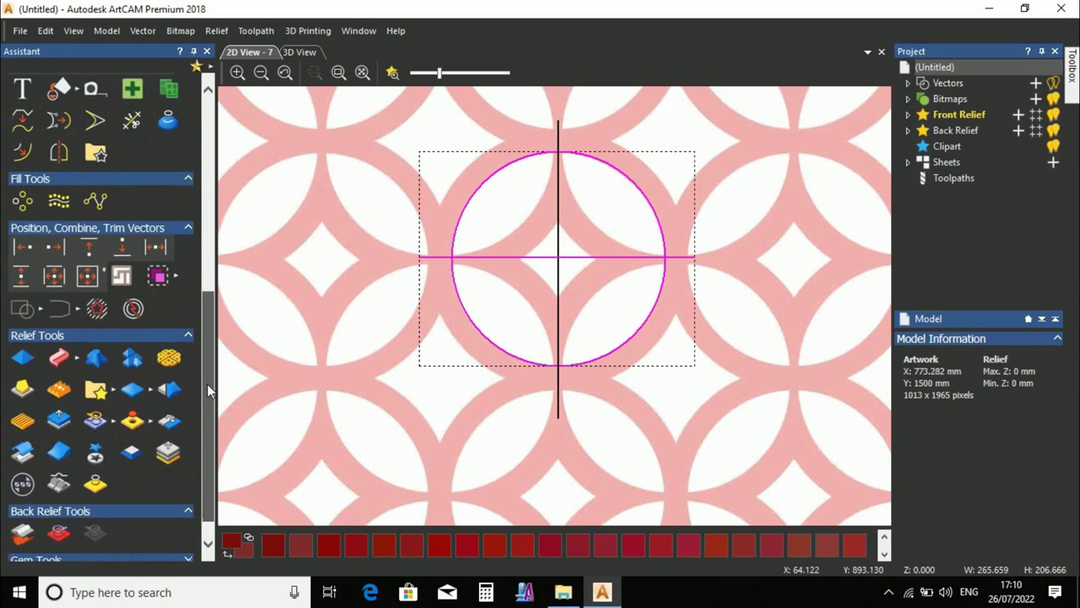
pyautogui.click(22, 276)
# Align the vertical line's centre horizontally with the circle's centre, then deselect.
pyautogui.click(586, 230)
pyautogui.click(559, 209)
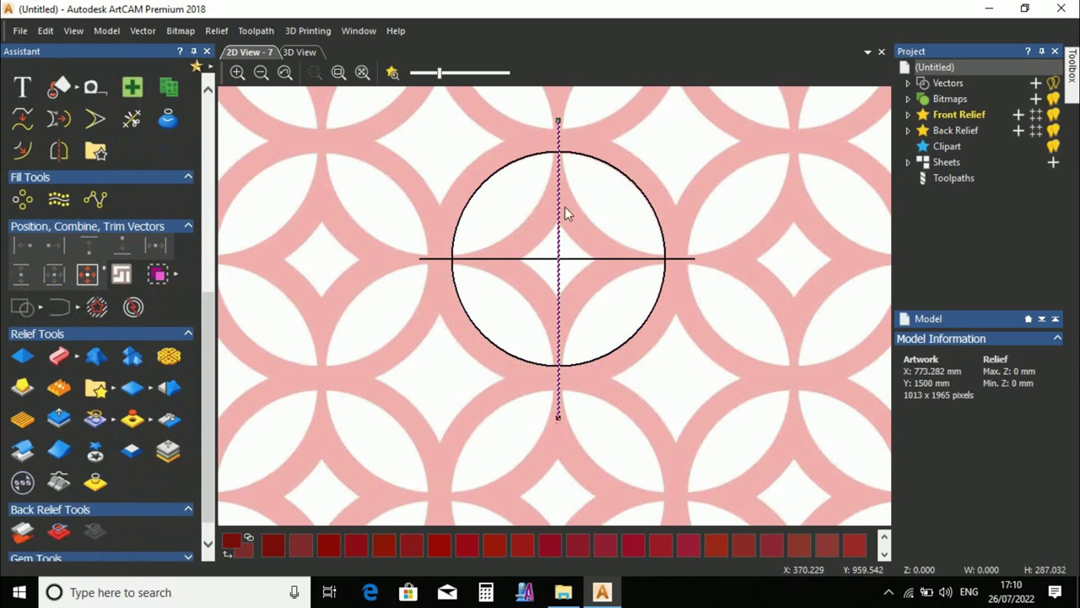
pyautogui.keyDown('shift'); pyautogui.click(583, 154); pyautogui.keyUp('shift')
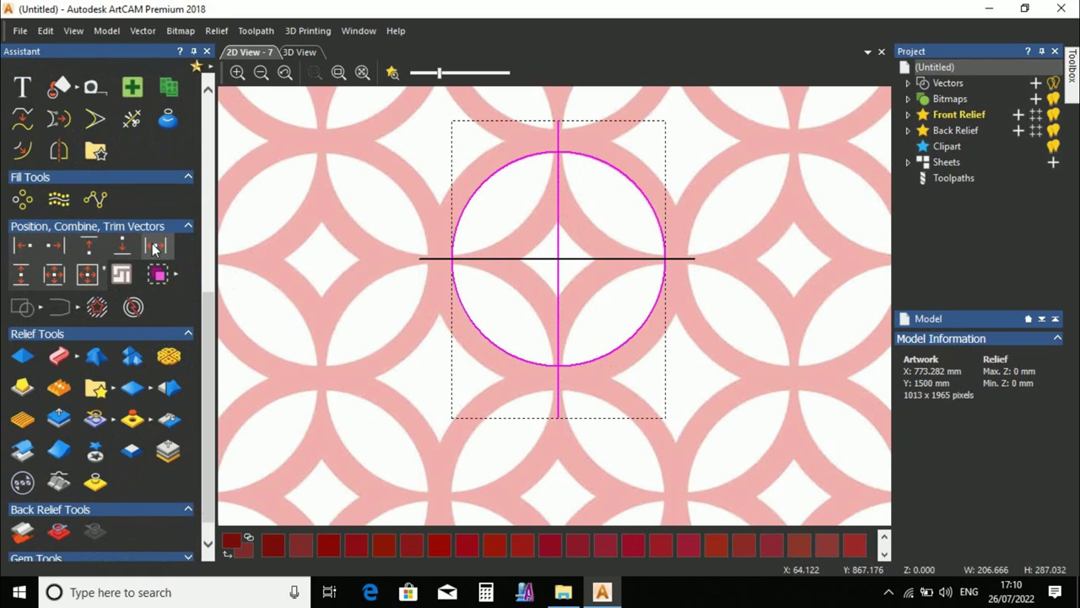
pyautogui.click(584, 282)
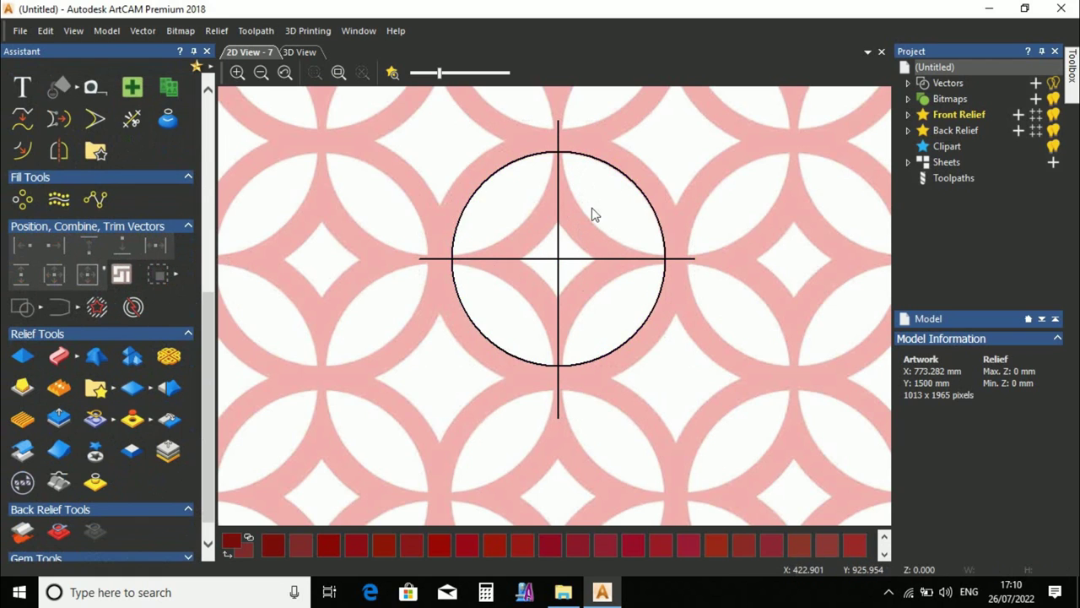
pyautogui.scroll(2, 561, 160)
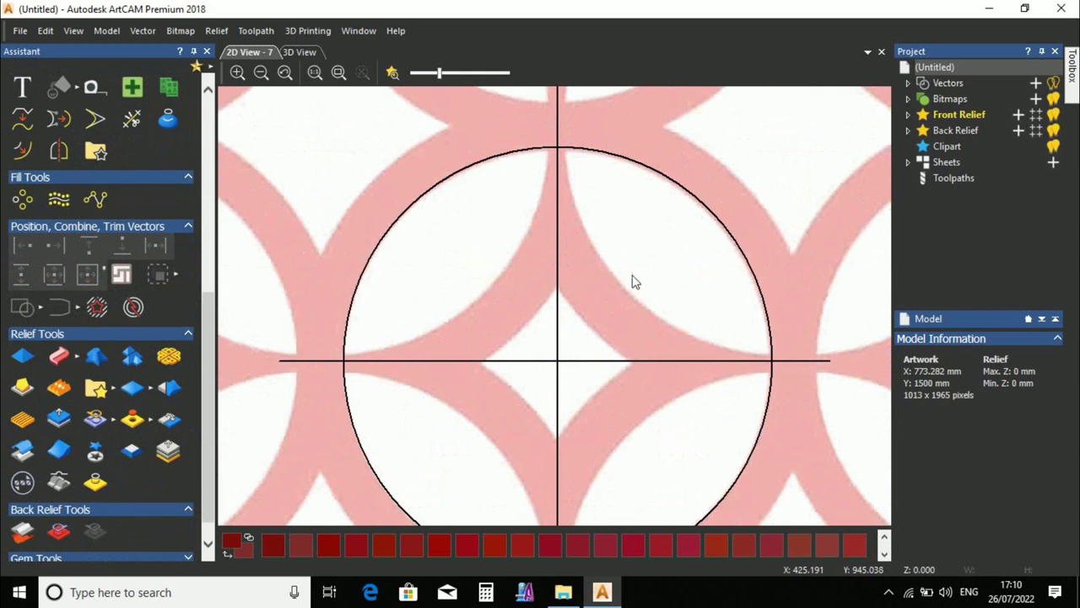
pyautogui.scroll(-1, 614, 283)
pyautogui.scroll(3, 549, 233)
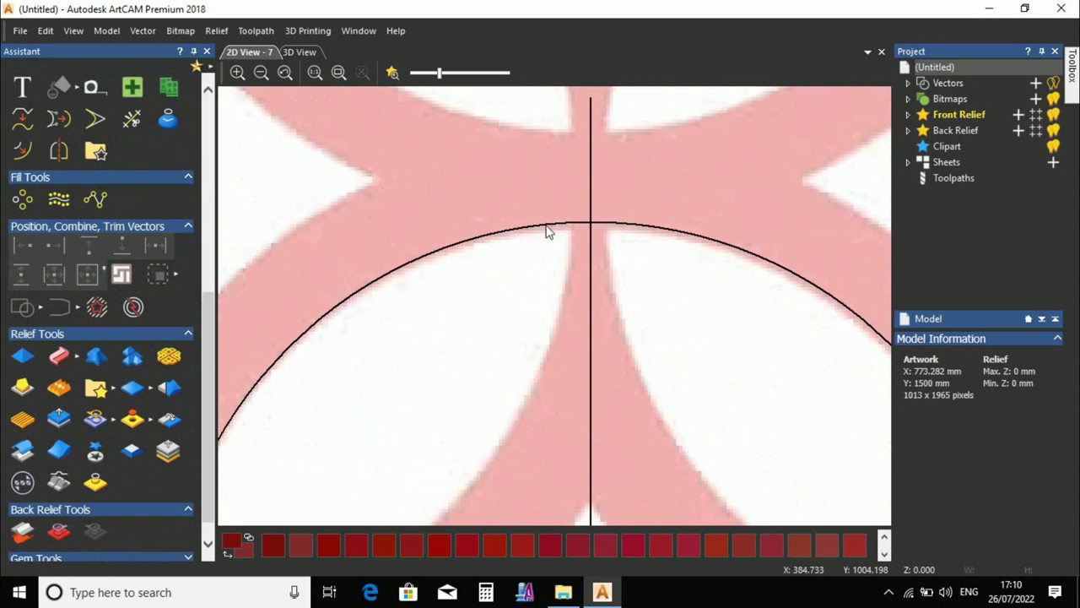
pyautogui.click(92, 87)
pyautogui.scroll(2, 595, 228)
pyautogui.click(543, 243)
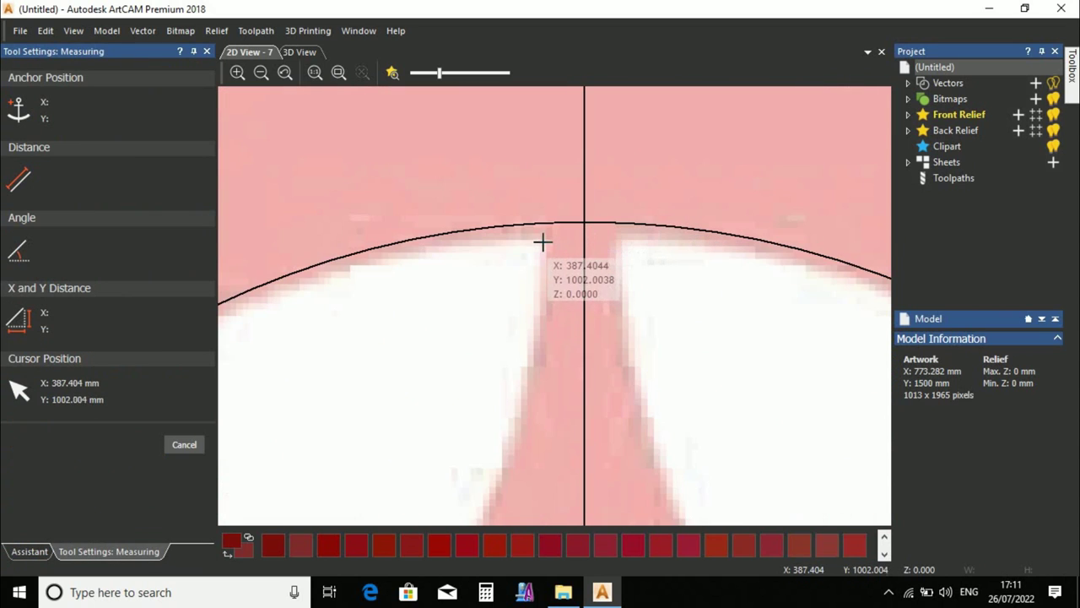
pyautogui.click(571, 257)
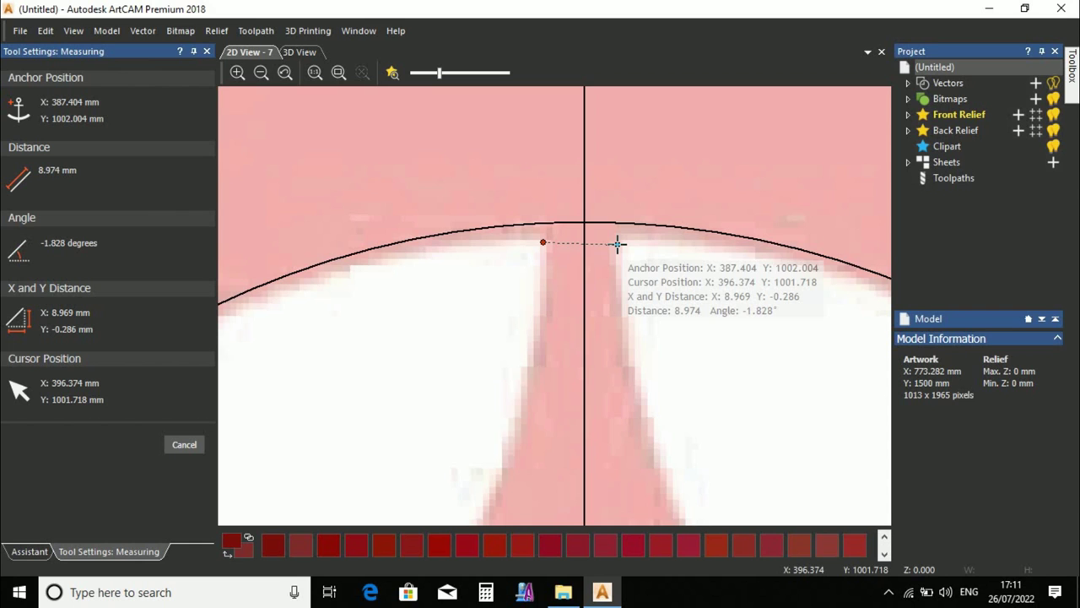
pyautogui.press('Escape')
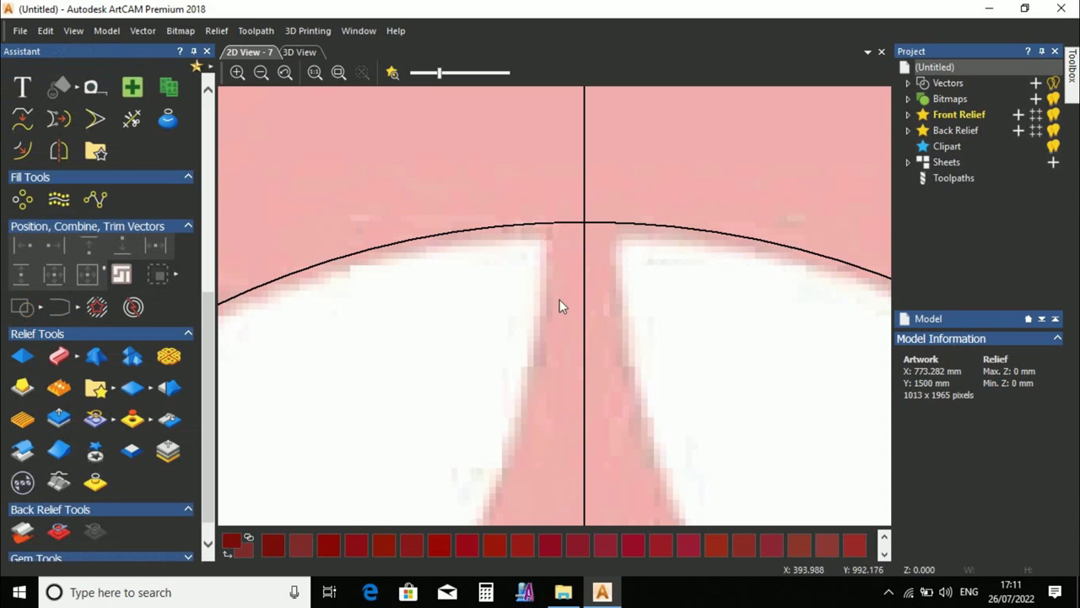
pyautogui.scroll(-5, 559, 300)
# Offset the vertical and horizontal lines 4.5 mm on both sides, forming 9 mm bars.
pyautogui.scroll(2, 559, 319)
pyautogui.scroll(2, 568, 325)
pyautogui.click(568, 328)
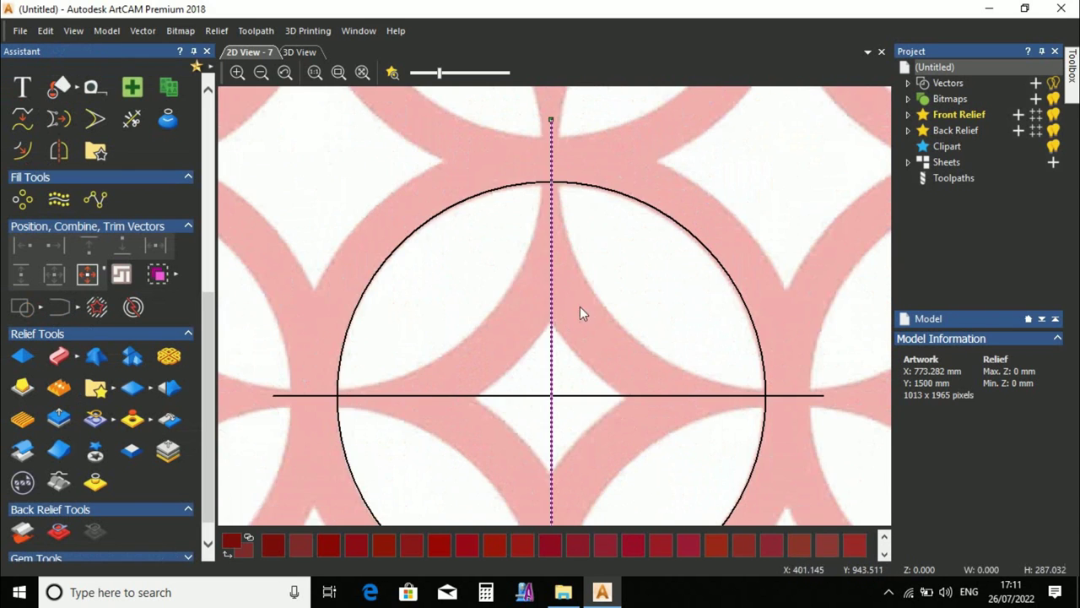
pyautogui.click(22, 150)
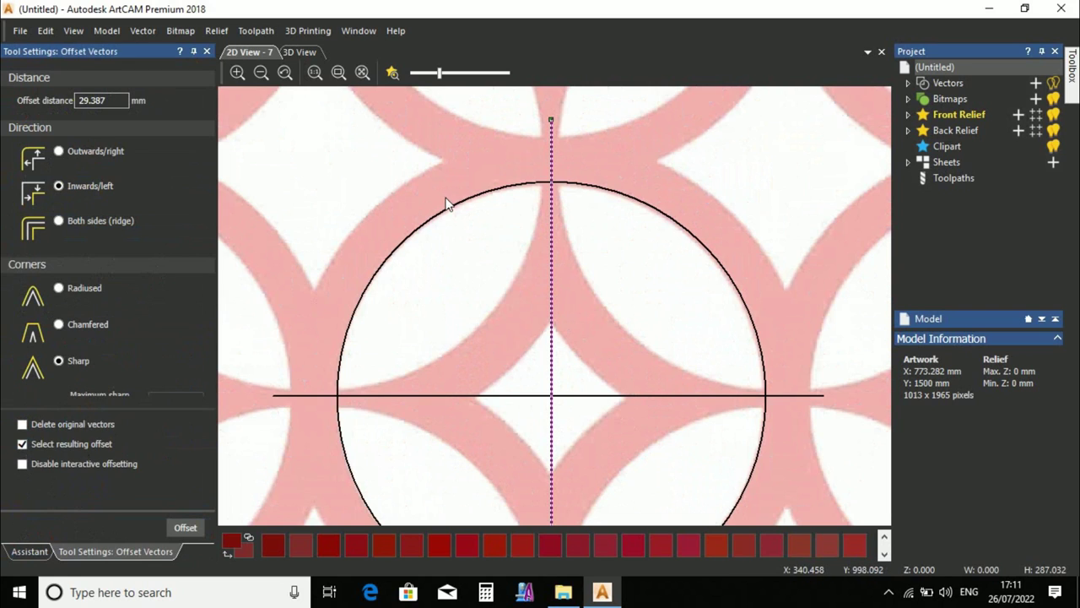
pyautogui.write('4.5')
pyautogui.click(61, 220)
pyautogui.click(185, 527)
pyautogui.click(625, 393)
pyautogui.click(186, 528)
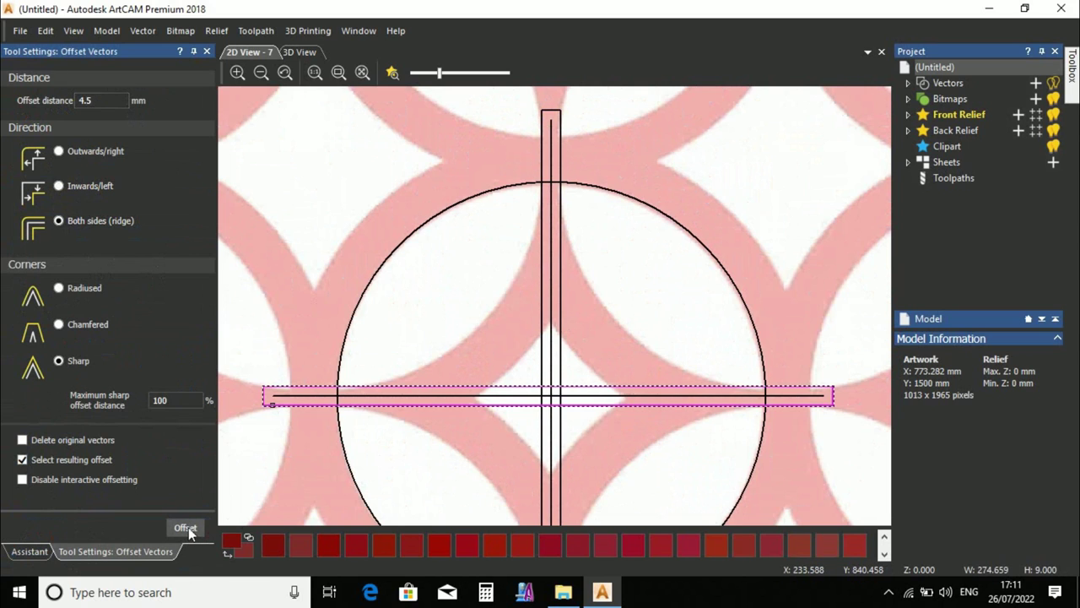
pyautogui.click(208, 51)
# Trim the circle where it meets the vertical and horizontal bars.
pyautogui.scroll(2, 545, 187)
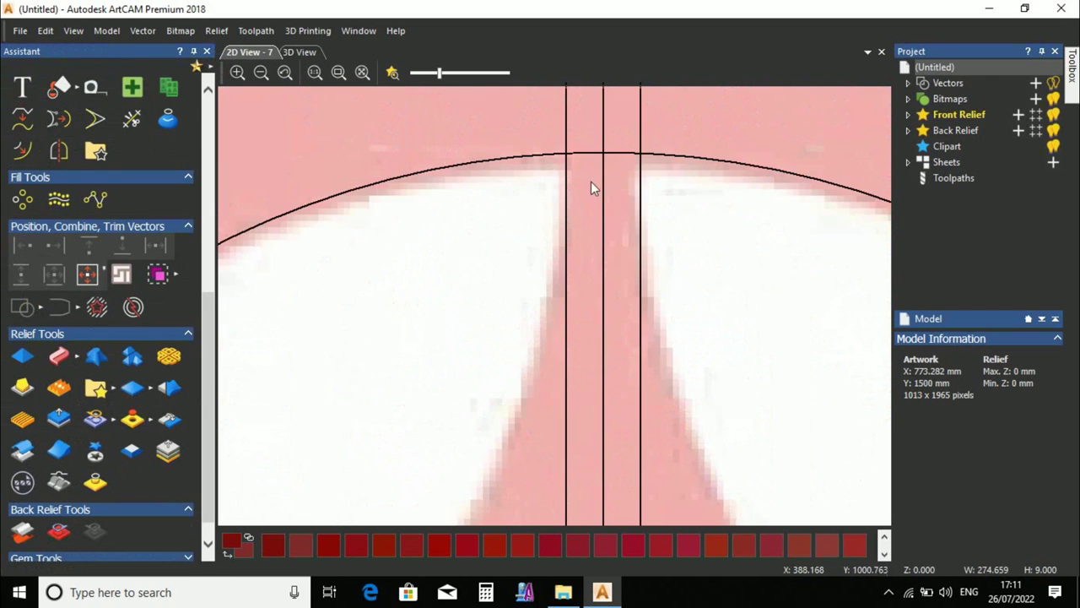
pyautogui.scroll(-1, 562, 234)
pyautogui.click(130, 120)
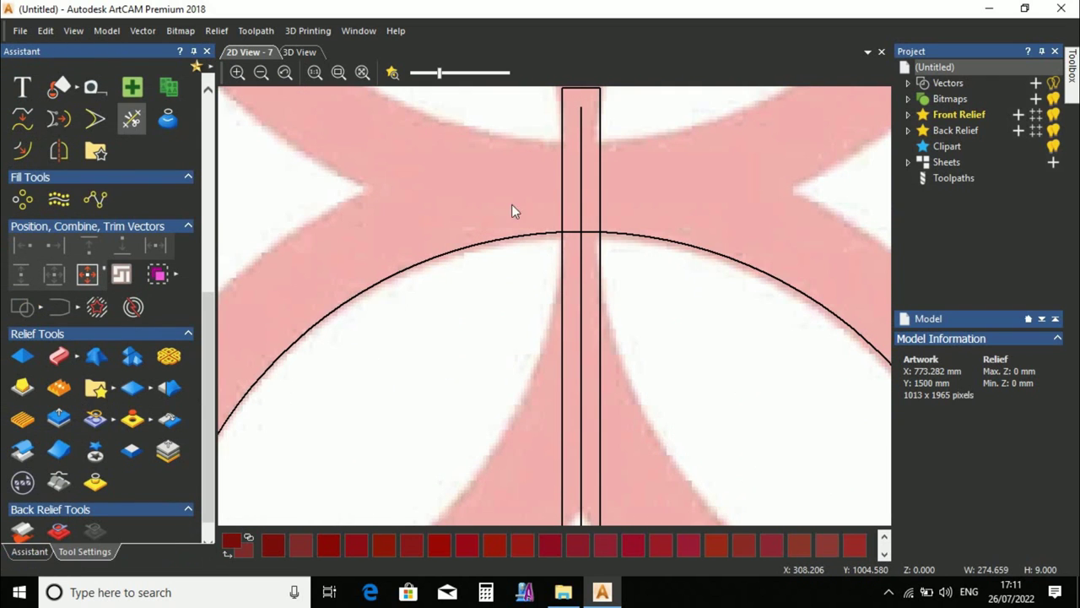
pyautogui.scroll(-2, 569, 309)
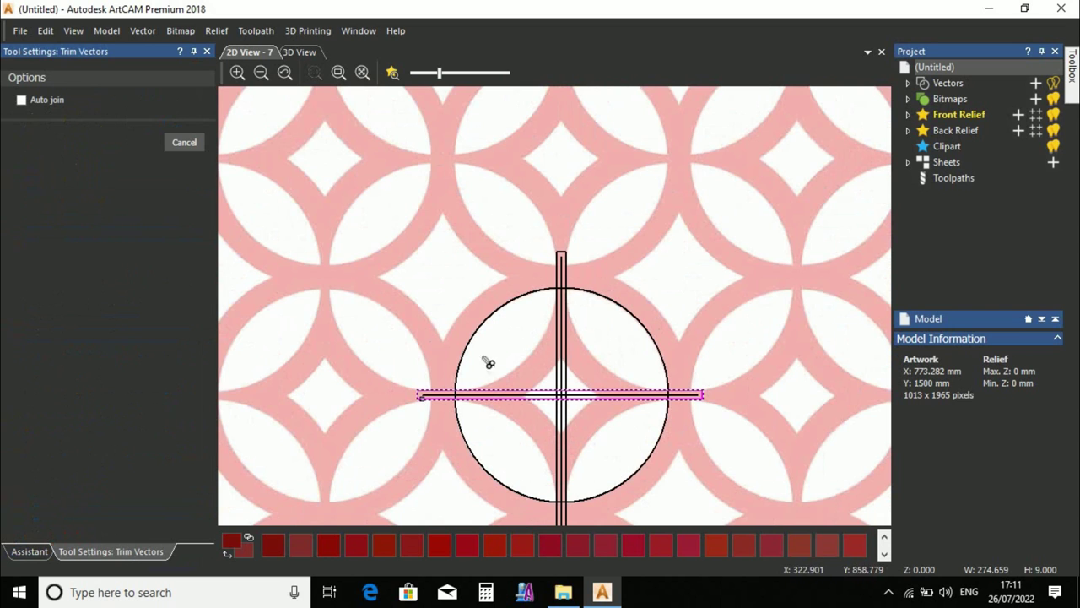
pyautogui.scroll(3, 564, 305)
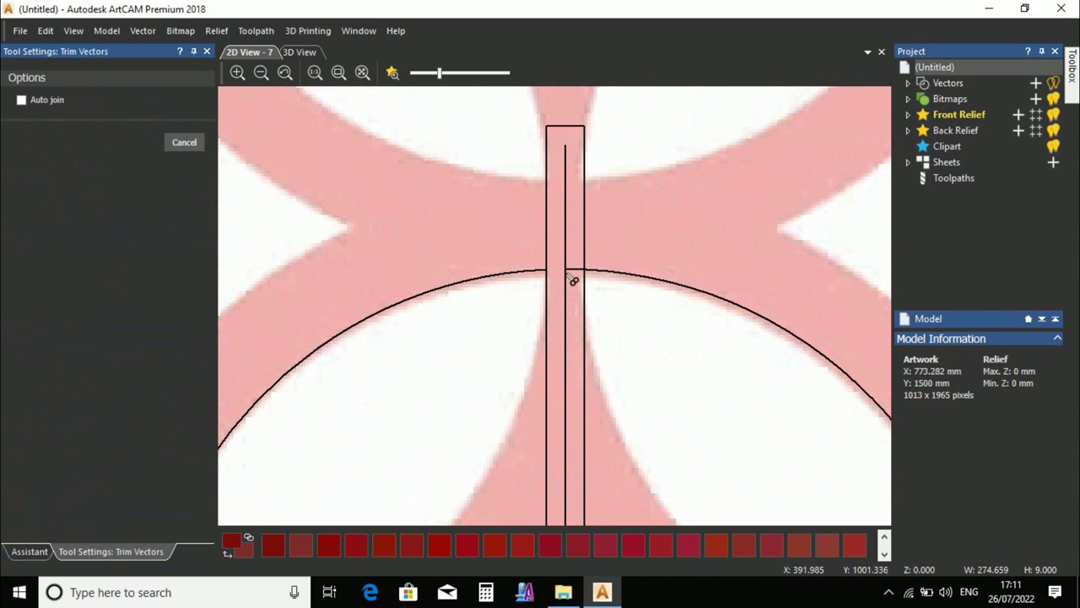
pyautogui.scroll(-2, 549, 313)
pyautogui.scroll(1, 454, 405)
pyautogui.scroll(1, 454, 406)
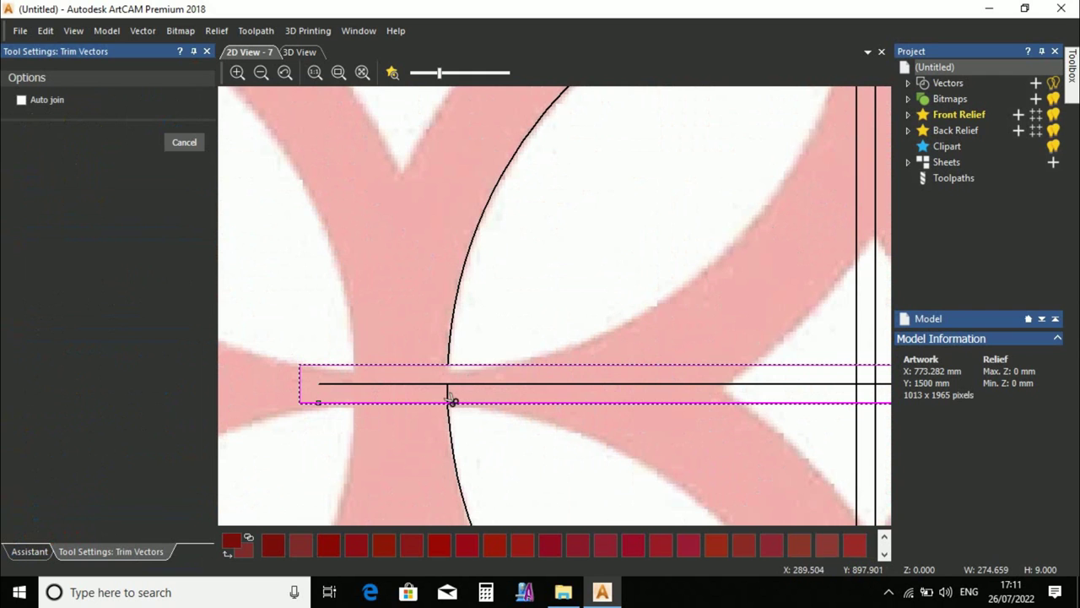
pyautogui.scroll(-2, 613, 359)
pyautogui.press('Escape')
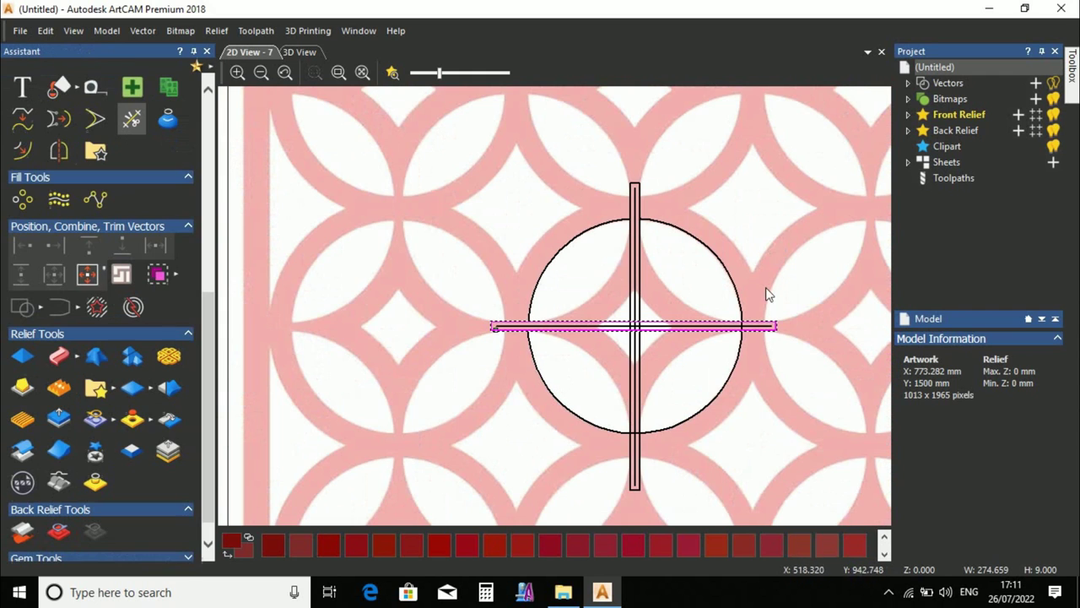
# Delete the three unwanted arcs, keeping only the upper-left quarter arc.
pyautogui.press('Escape')
pyautogui.click(730, 279)
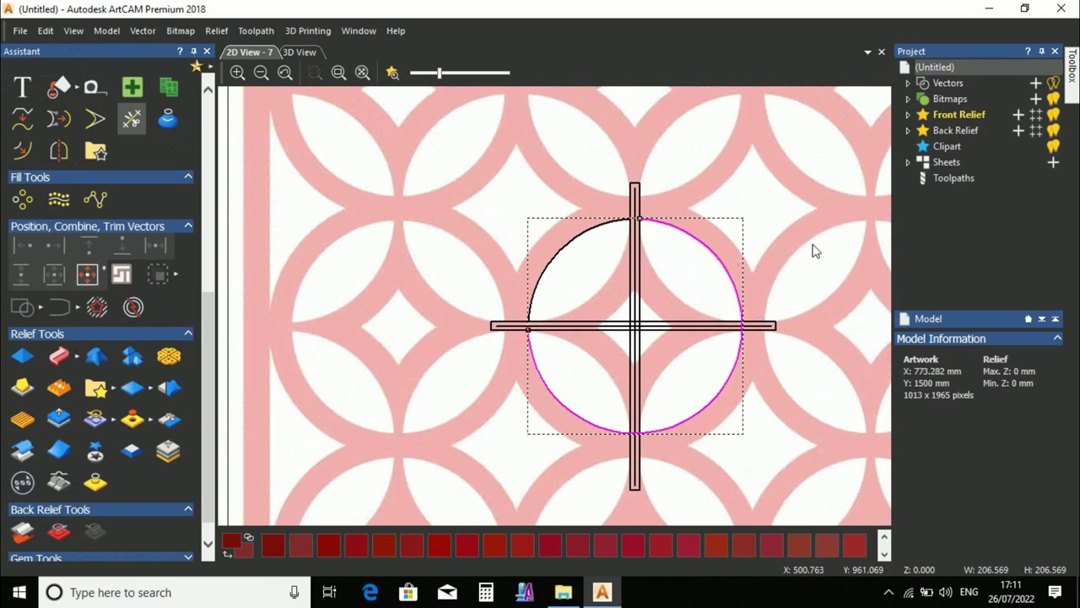
pyautogui.press('Delete')
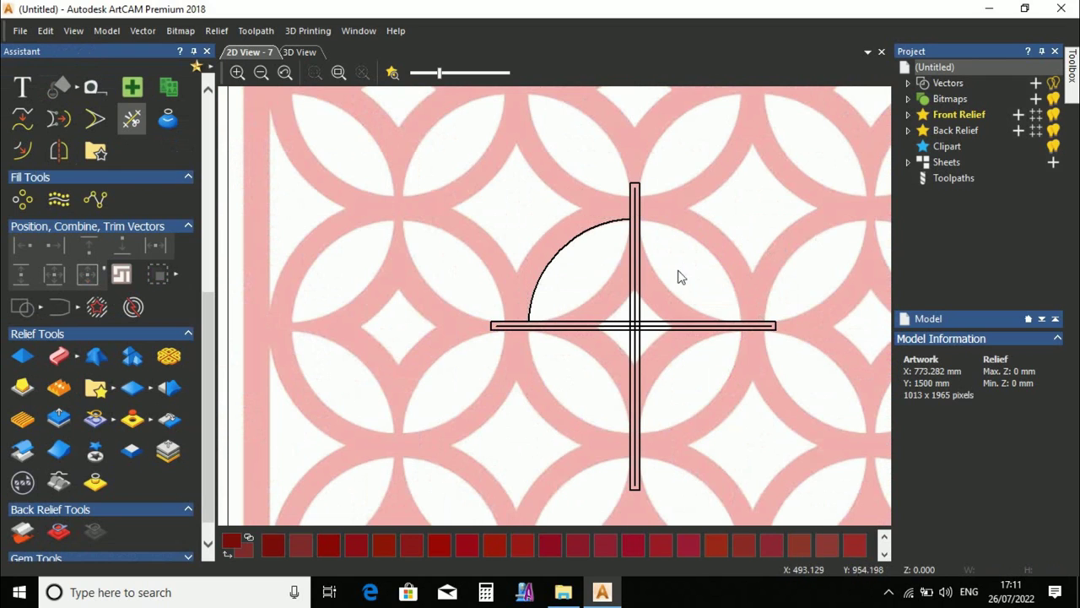
pyautogui.scroll(2, 620, 261)
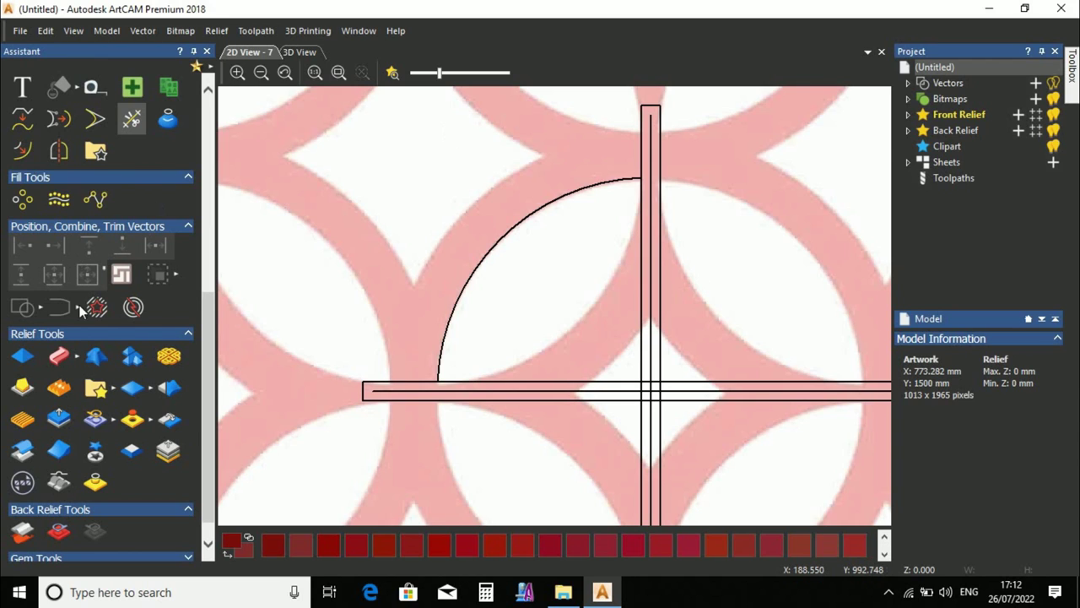
# Draw a diagonal line from the quarter arc's top end to its lower end, closing the shape.
pyautogui.scroll(1, 84, 169)
pyautogui.click(22, 130)
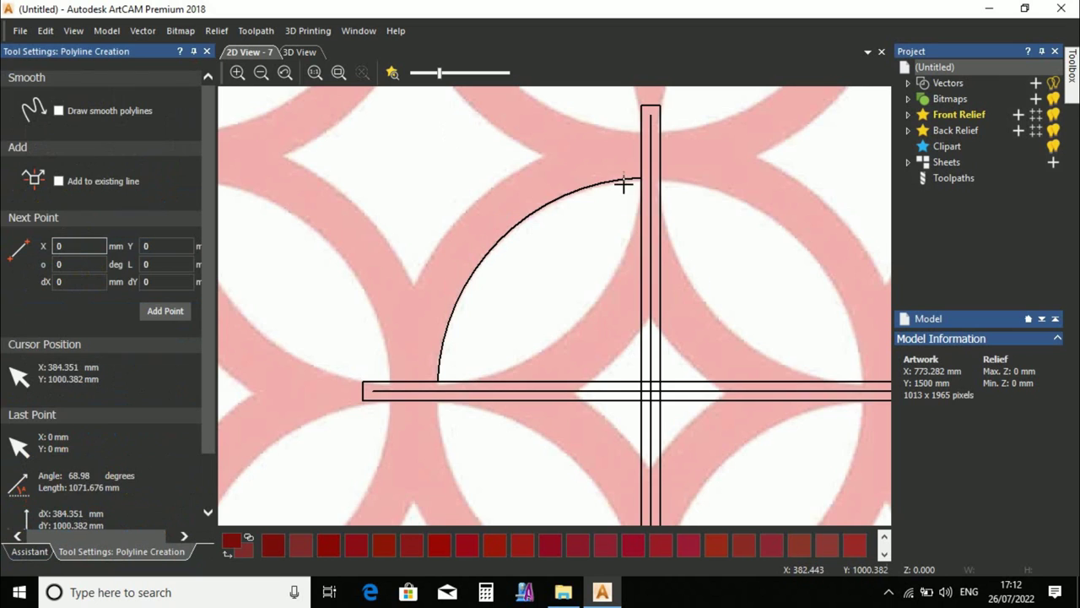
pyautogui.scroll(2, 649, 179)
pyautogui.click(659, 172)
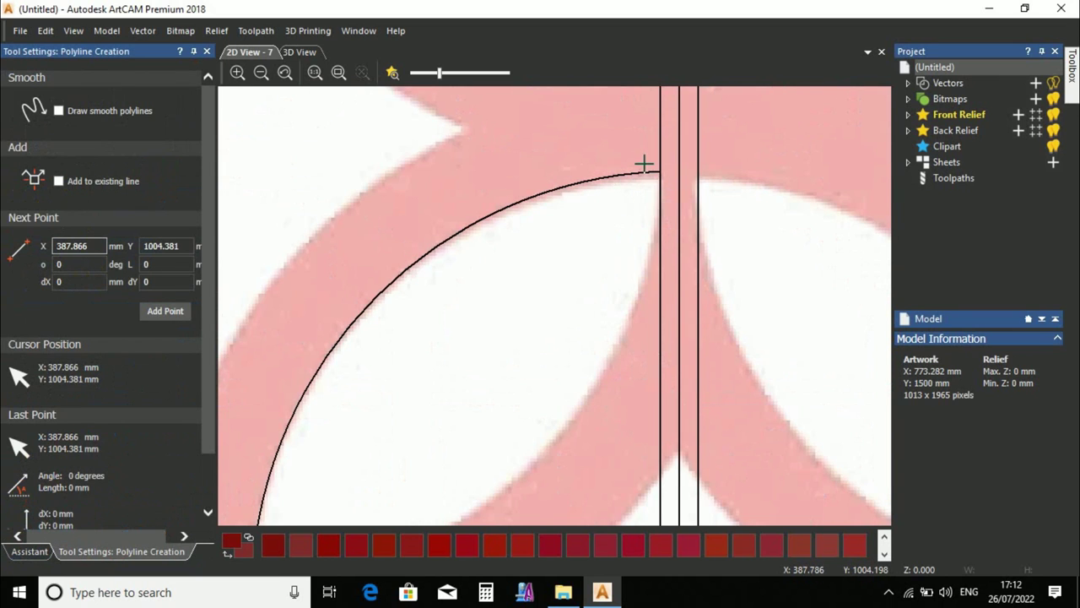
pyautogui.scroll(-2, 582, 169)
pyautogui.scroll(2, 414, 447)
pyautogui.click(390, 441)
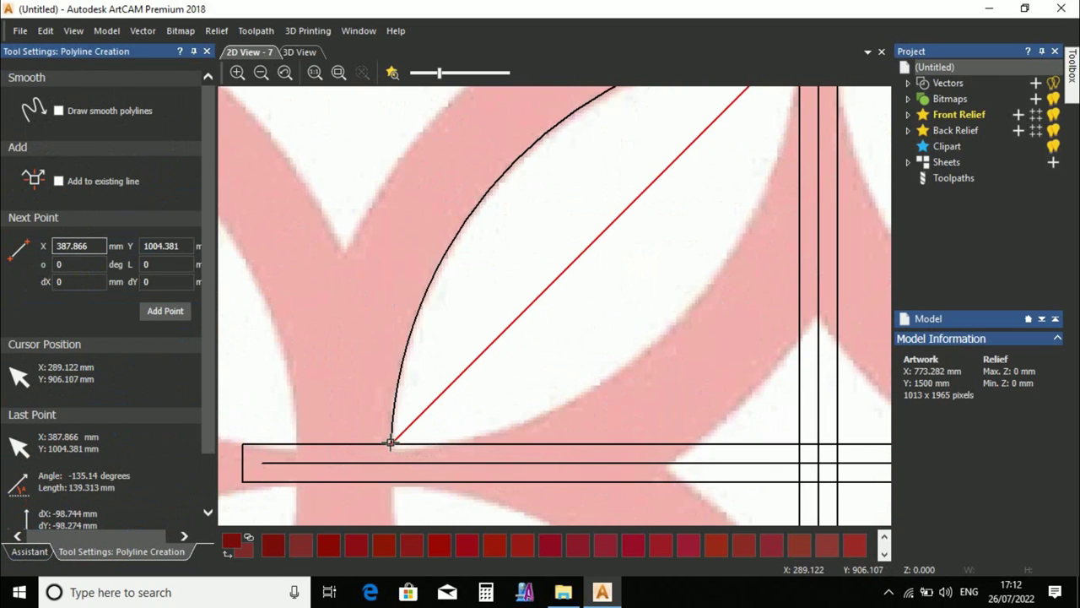
pyautogui.press('Escape')
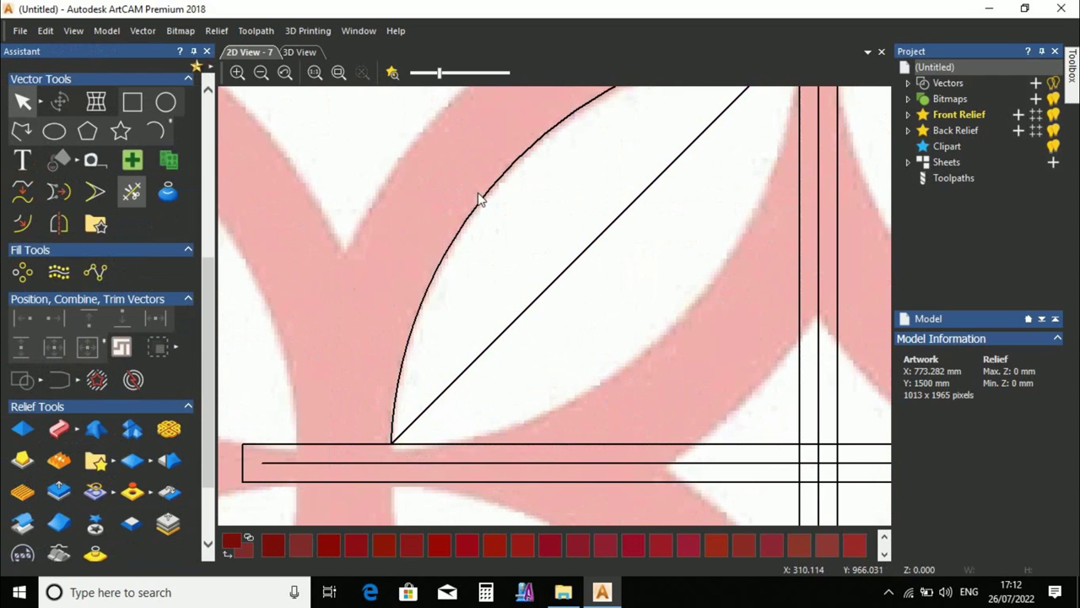
pyautogui.click(477, 189)
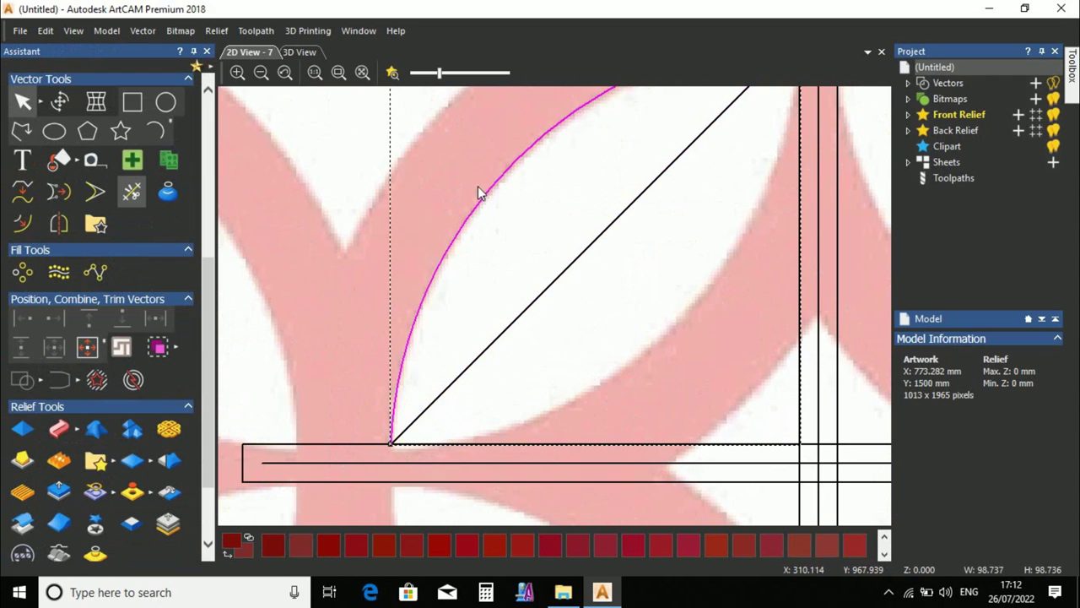
# Mirror the quarter arc across the diagonal line to form a pointed leaf.
pyautogui.keyDown('shift'); pyautogui.click(586, 258); pyautogui.keyUp('shift')
pyautogui.scroll(-2, 554, 316)
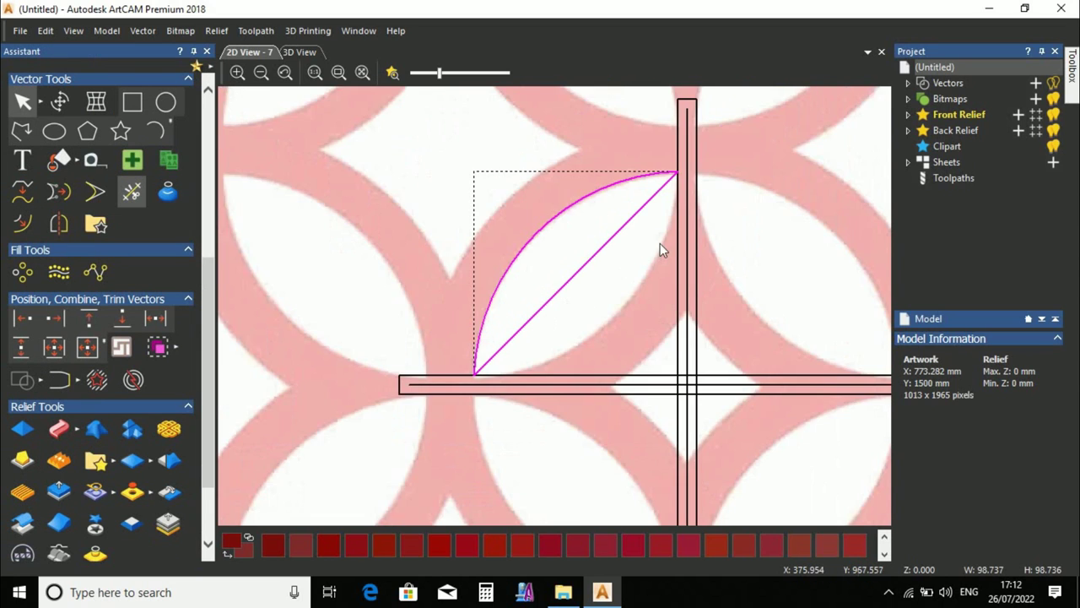
pyautogui.scroll(2, 660, 243)
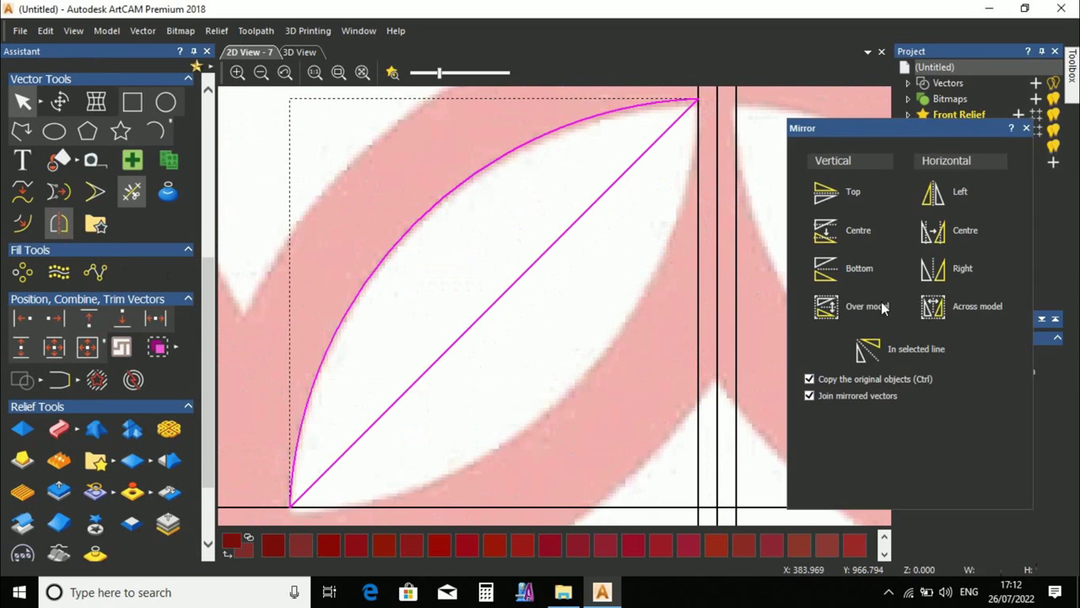
pyautogui.click(894, 353)
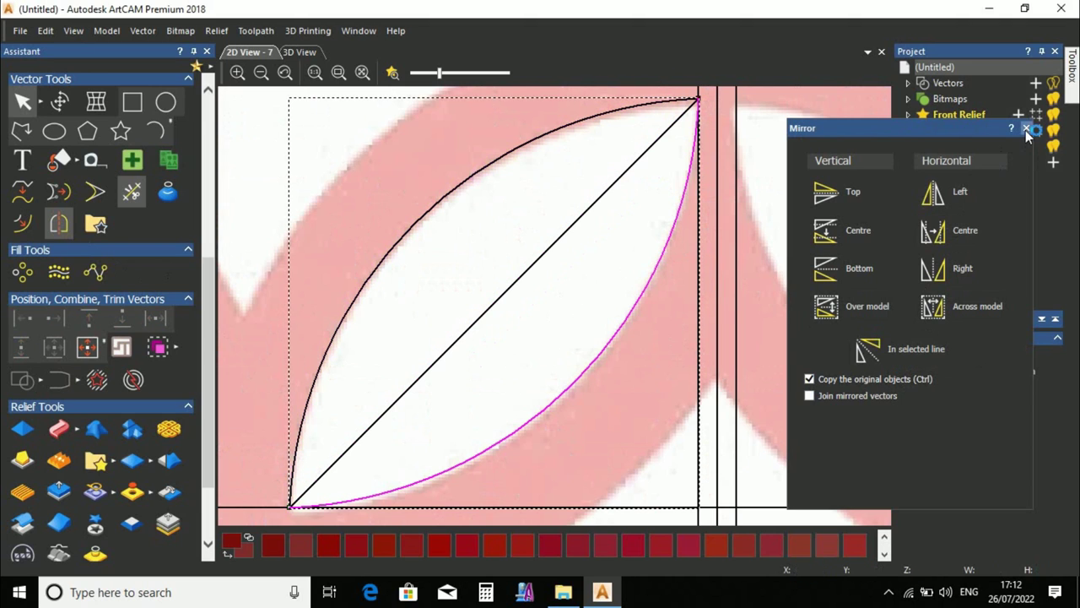
pyautogui.click(1025, 130)
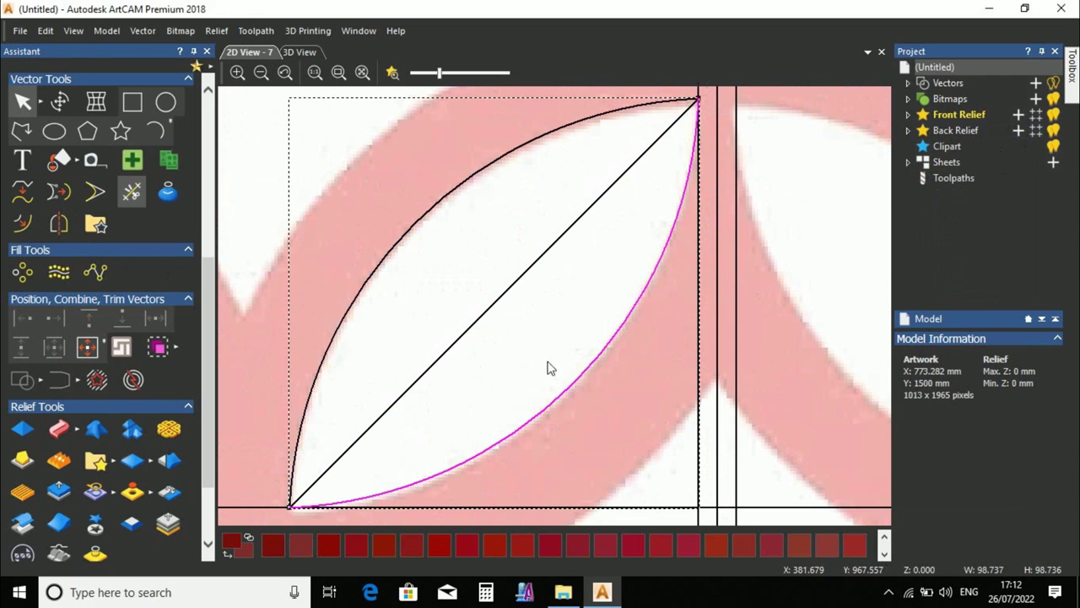
# Delete the diagonal line from the leaf shape.
pyautogui.scroll(-1, 507, 274)
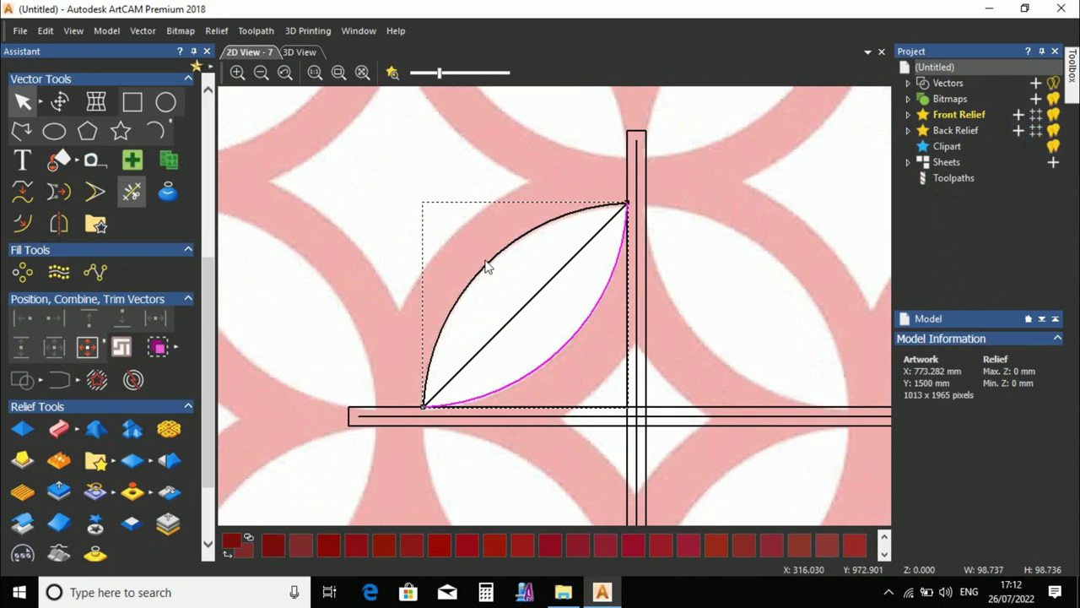
pyautogui.scroll(1, 598, 269)
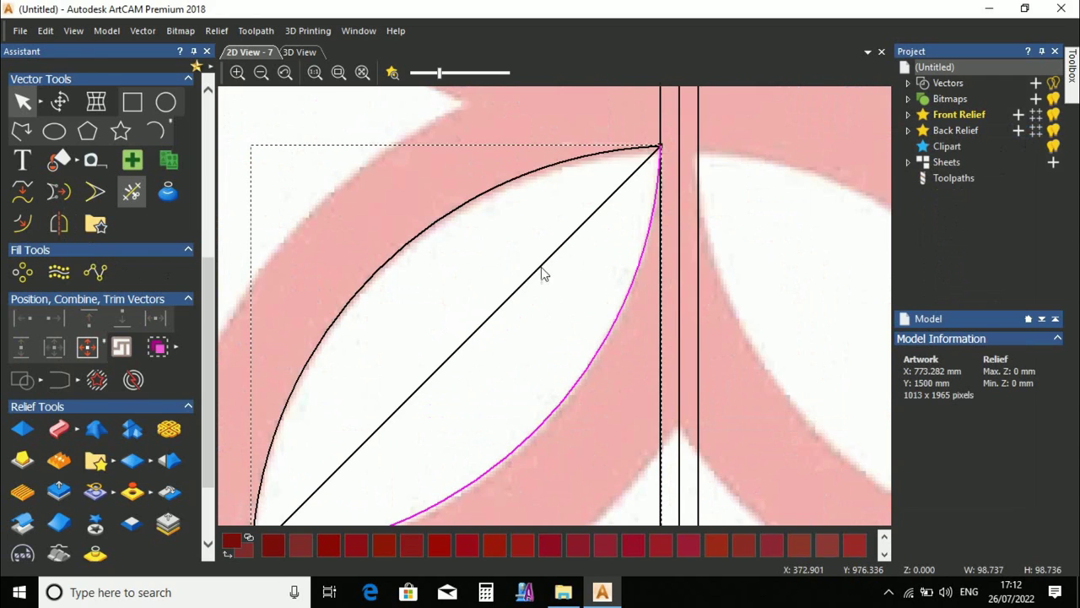
pyautogui.click(511, 341)
pyautogui.click(482, 322)
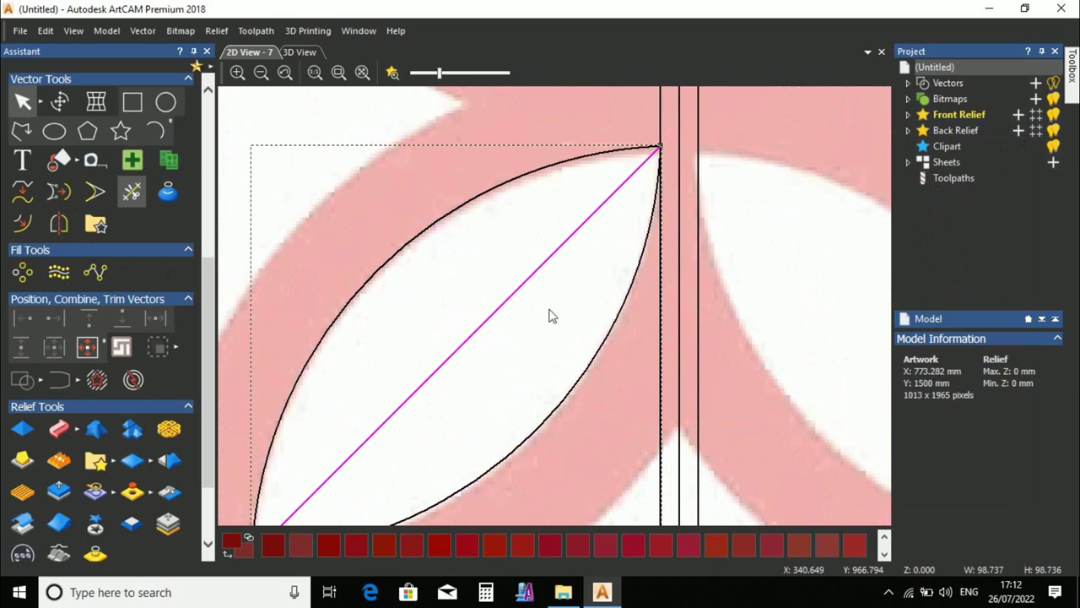
pyautogui.press('Delete')
pyautogui.scroll(-1, 529, 306)
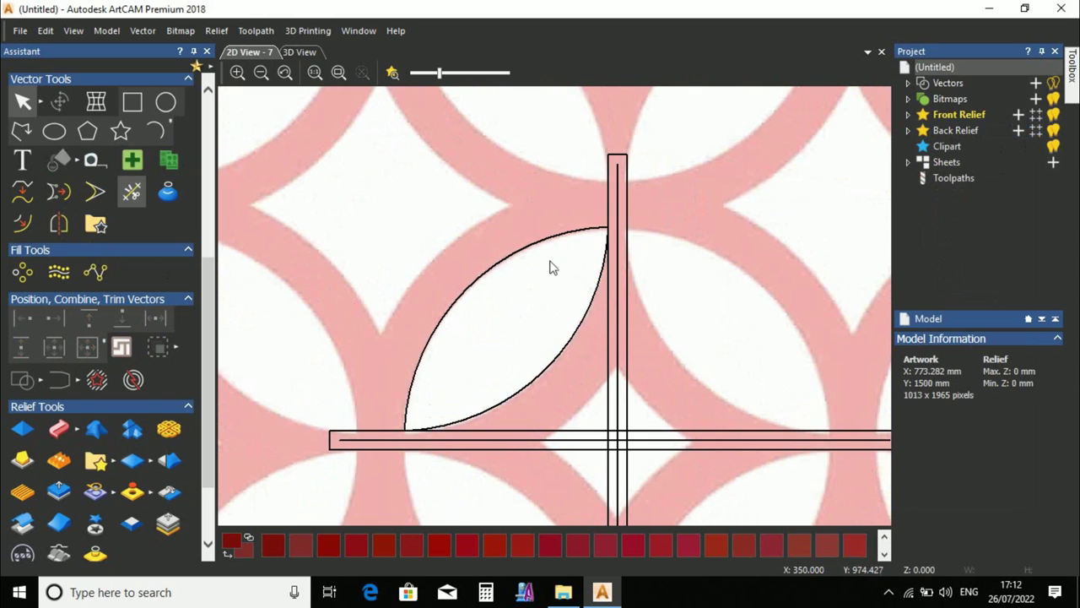
pyautogui.click(92, 161)
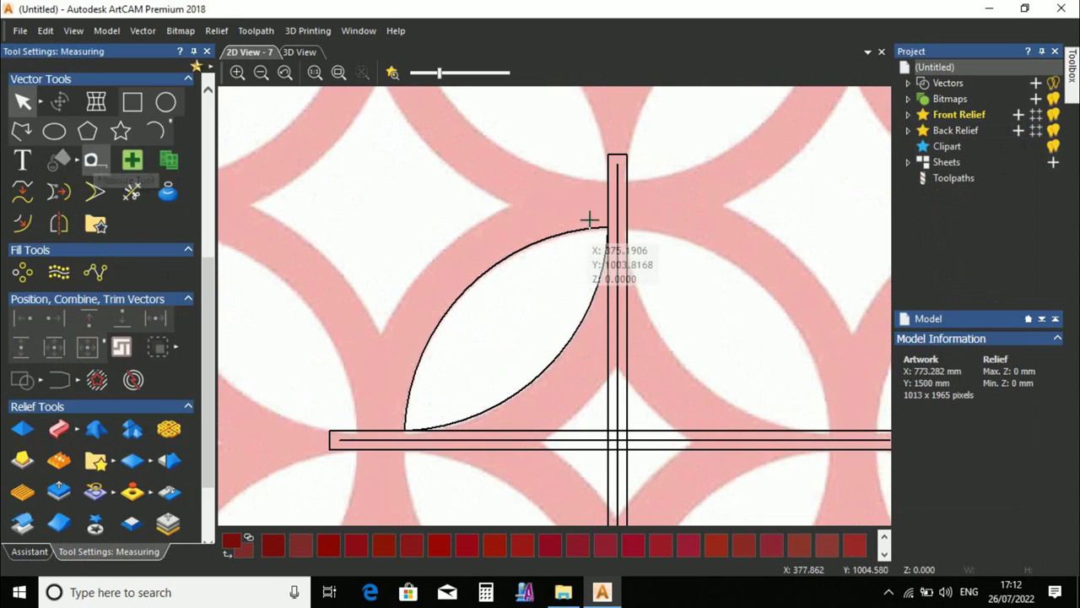
pyautogui.click(618, 163)
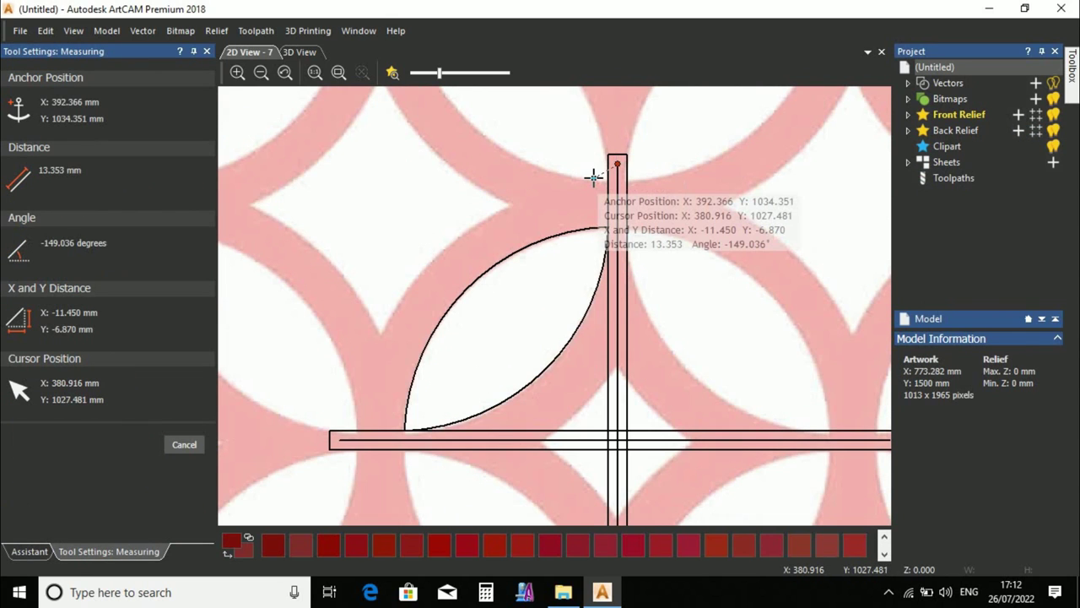
pyautogui.scroll(1, 519, 229)
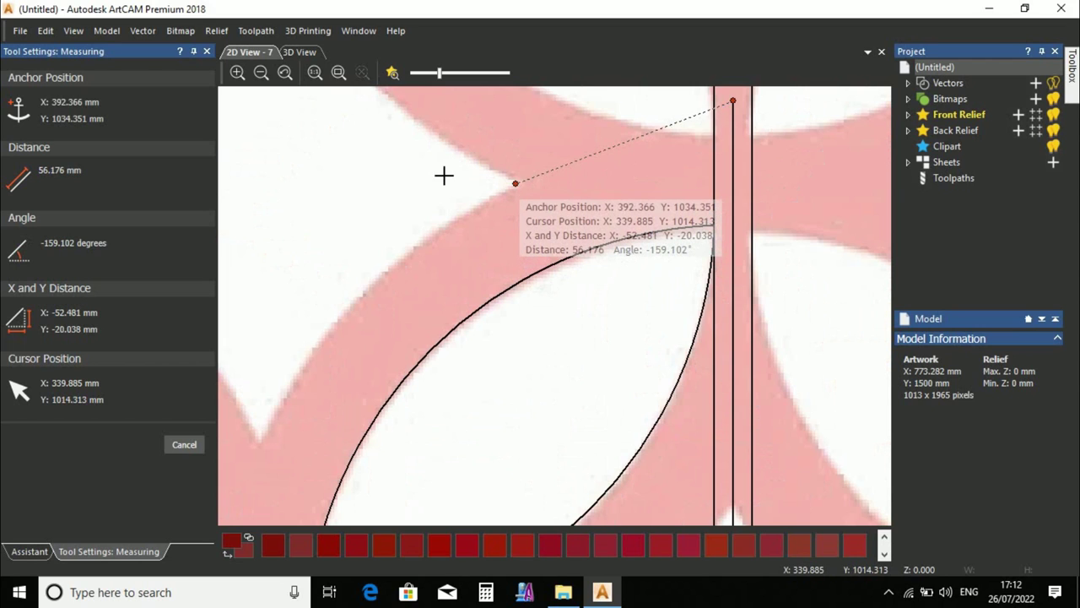
pyautogui.press('Escape')
pyautogui.scroll(-1, 582, 287)
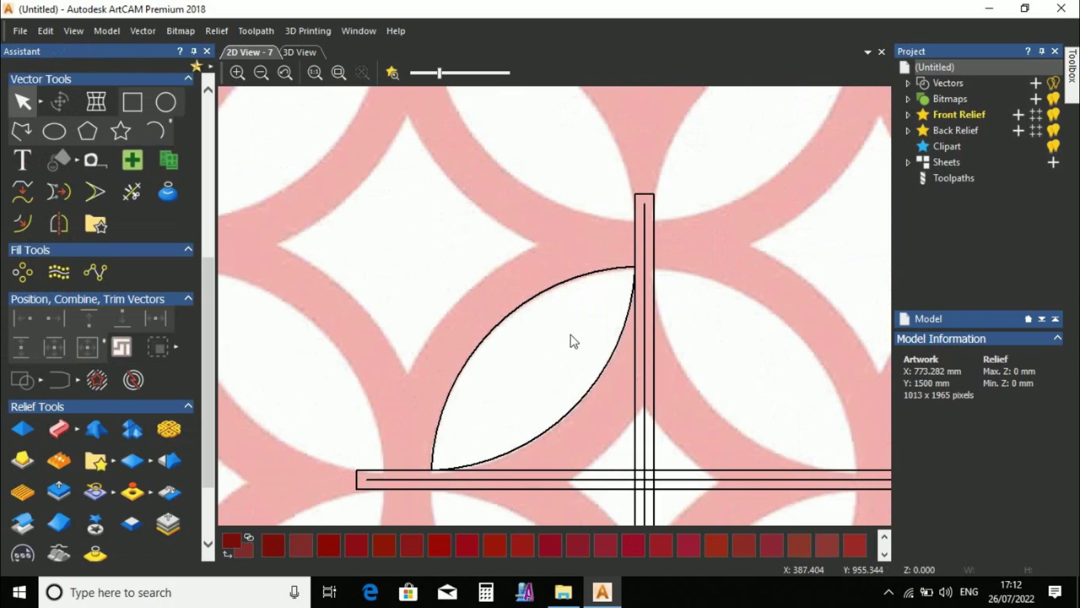
# Offset the vertical bar's centre line 52 mm outwards.
pyautogui.click(644, 224)
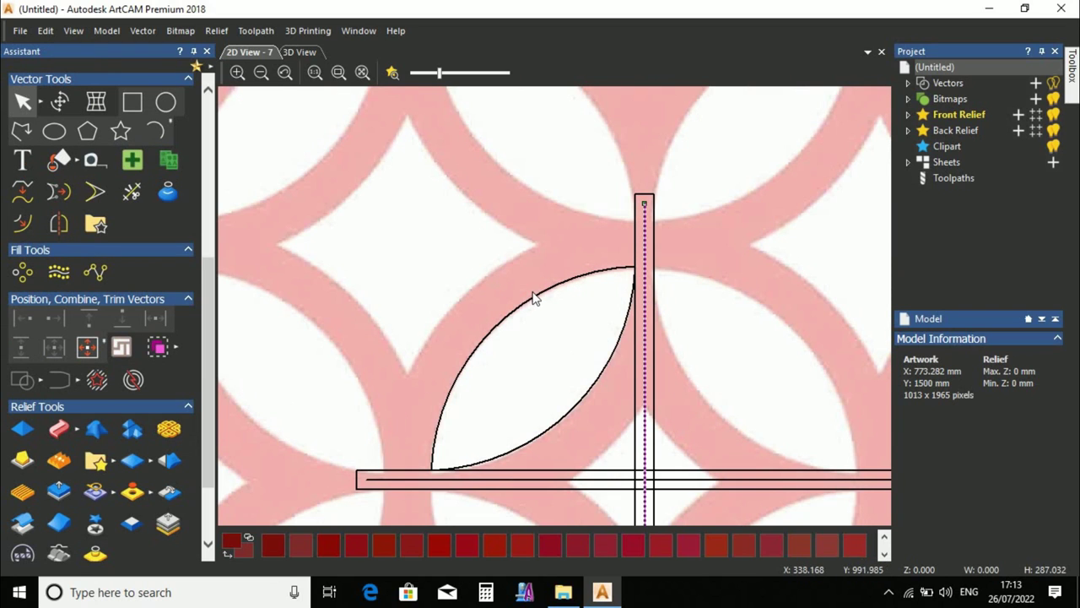
pyautogui.scroll(-3, 557, 312)
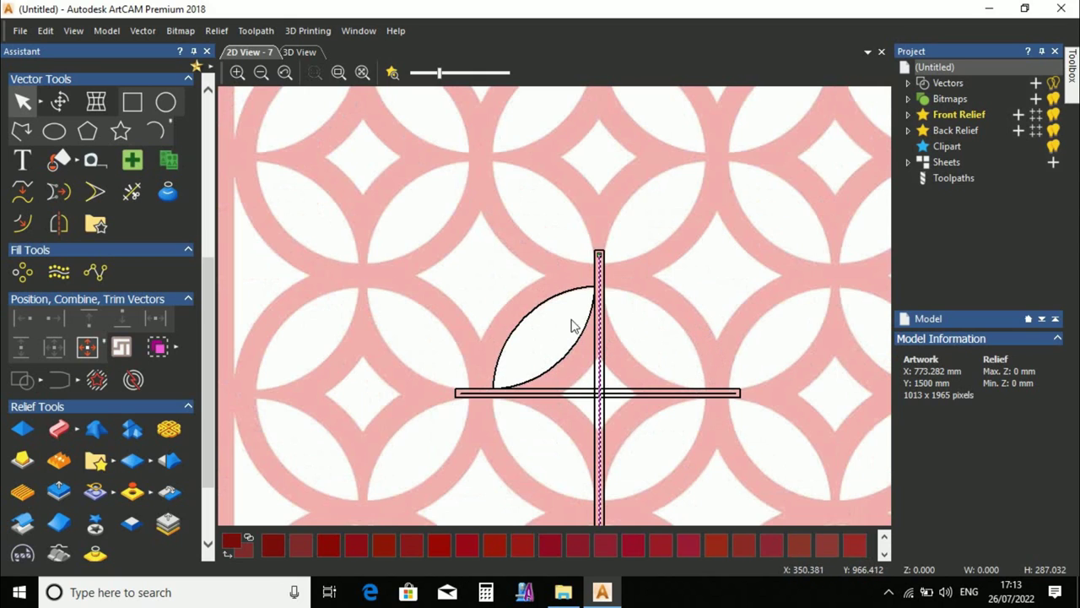
pyautogui.click(32, 228)
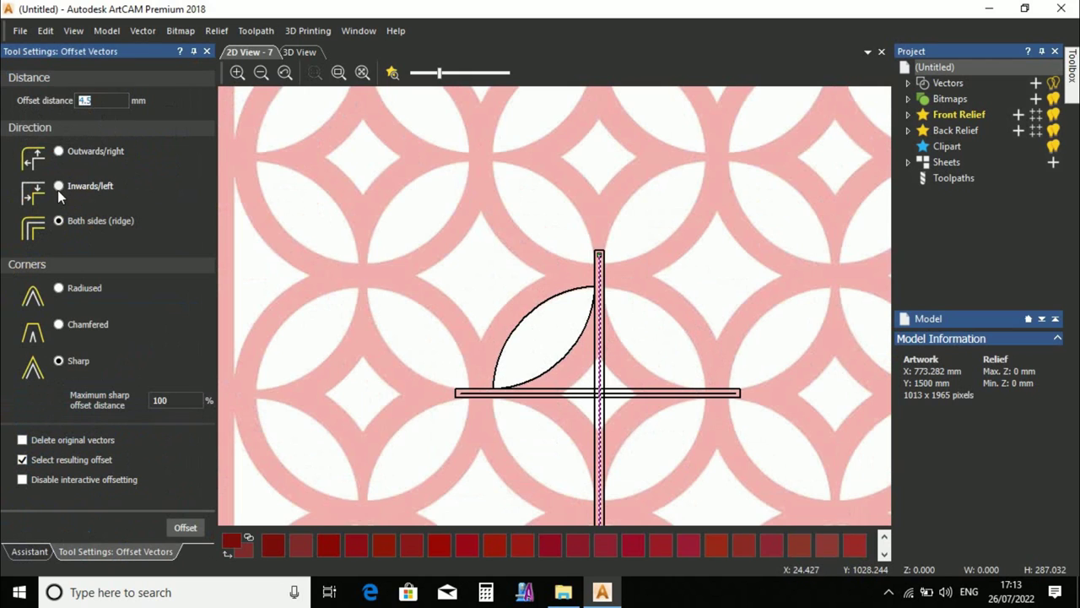
pyautogui.click(185, 527)
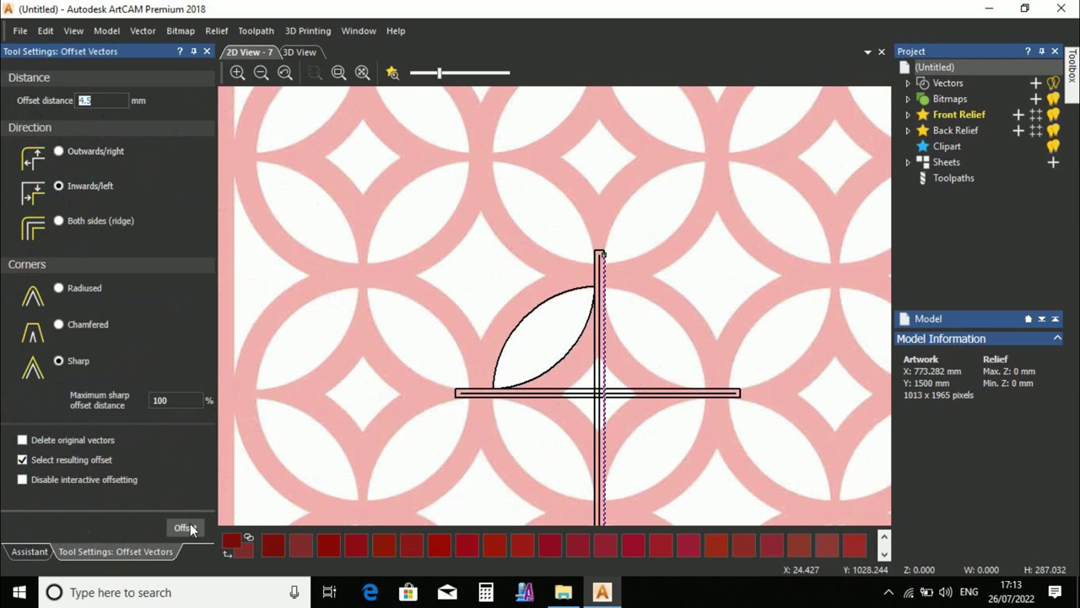
pyautogui.scroll(2, 576, 300)
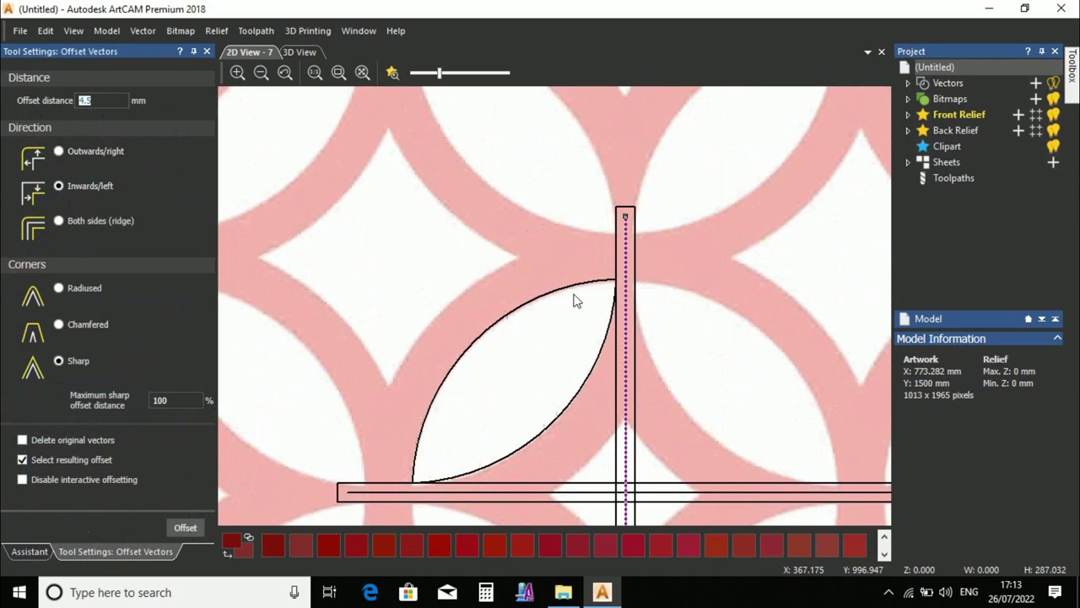
pyautogui.write('52')
pyautogui.click(59, 151)
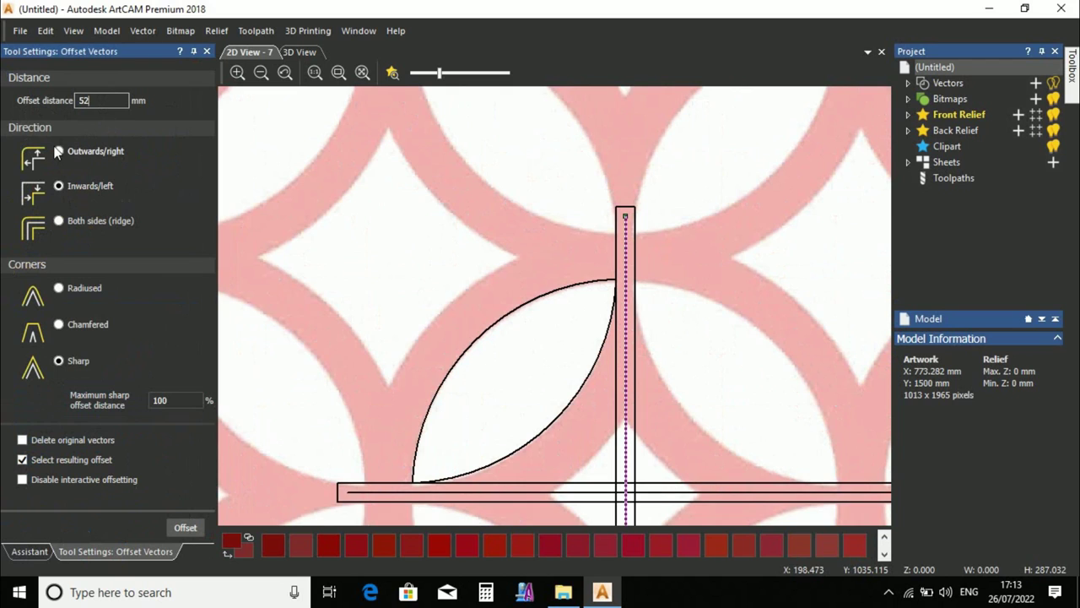
pyautogui.click(186, 529)
# Offset the horizontal bar's centre line 52 mm inwards.
pyautogui.click(373, 493)
pyautogui.click(66, 185)
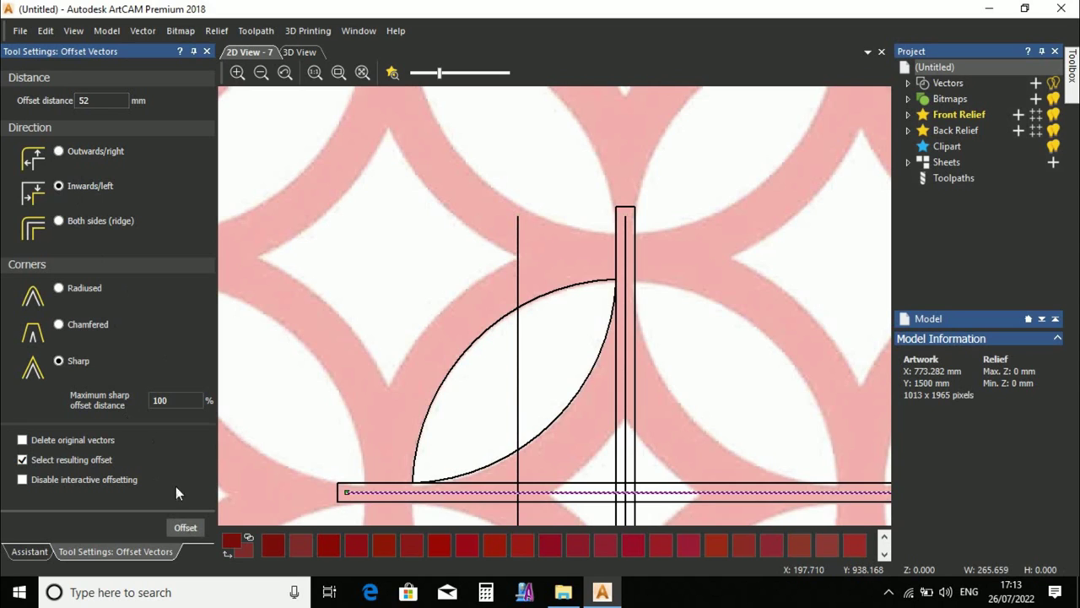
pyautogui.click(184, 529)
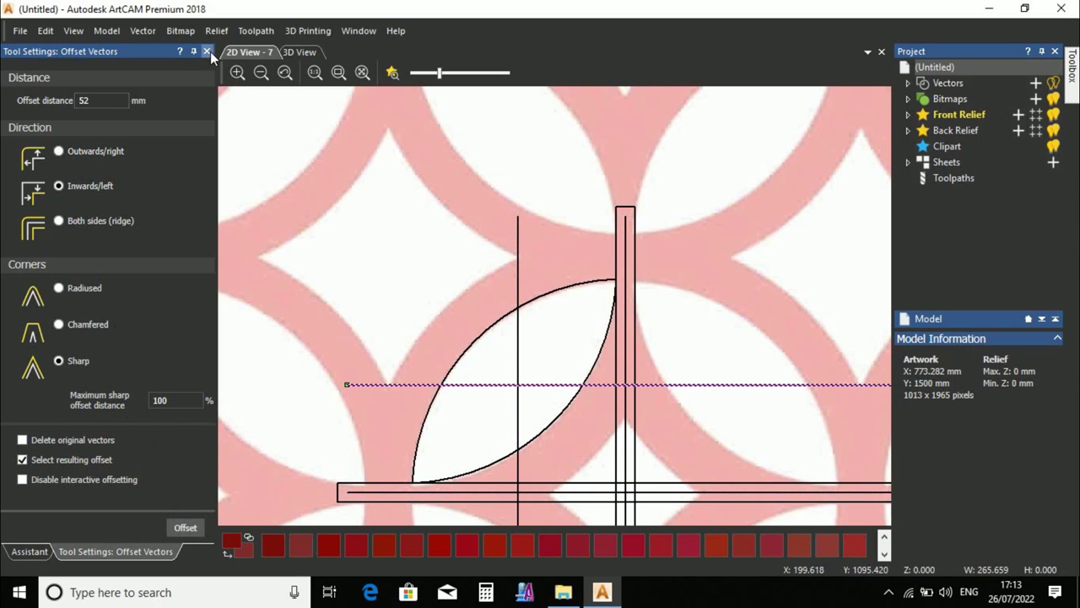
pyautogui.click(207, 52)
pyautogui.click(501, 338)
# Measure the leaf's left arc, then offset it 21 mm inward with sharp corners.
pyautogui.click(475, 339)
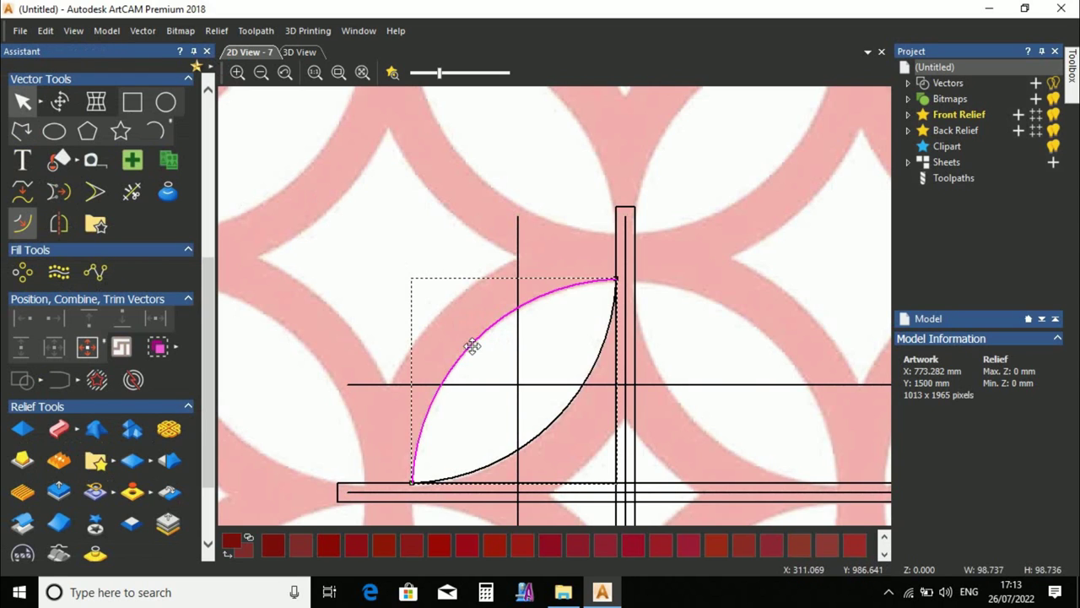
pyautogui.click(91, 160)
pyautogui.scroll(2, 461, 336)
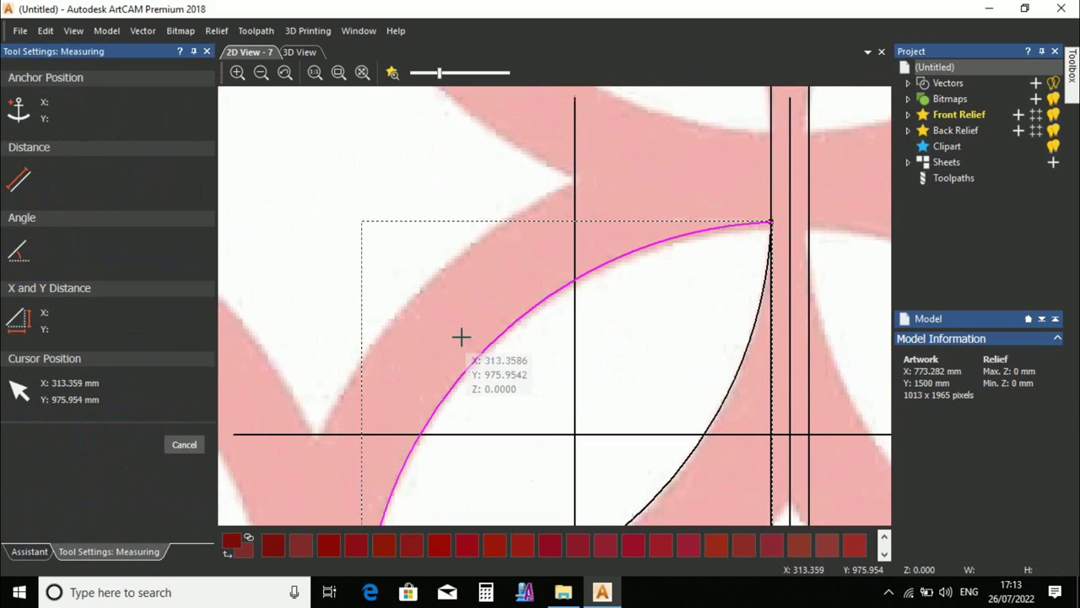
pyautogui.click(502, 339)
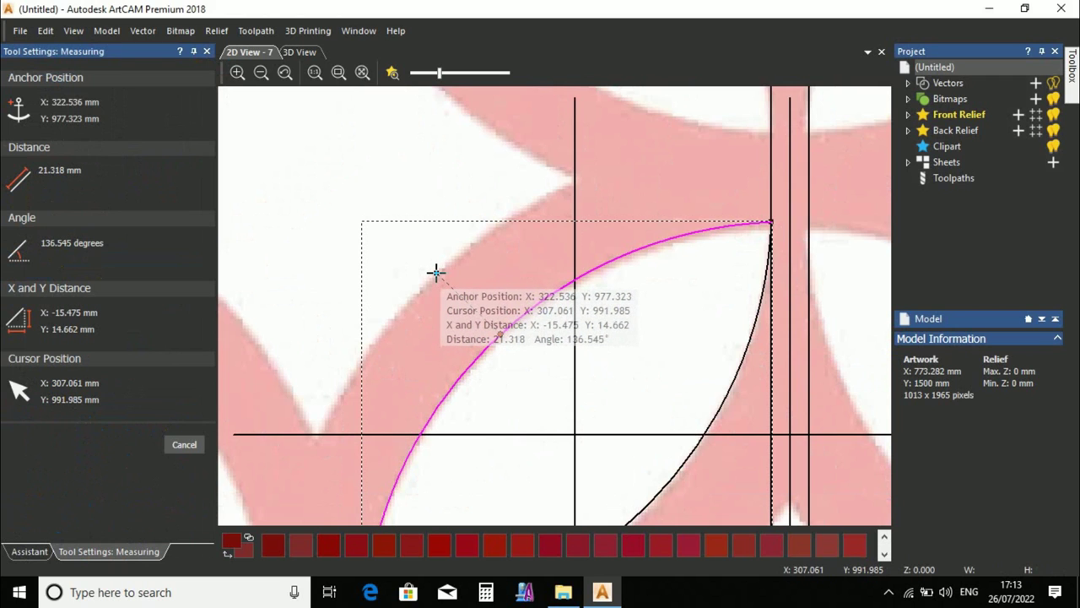
pyautogui.press('Escape')
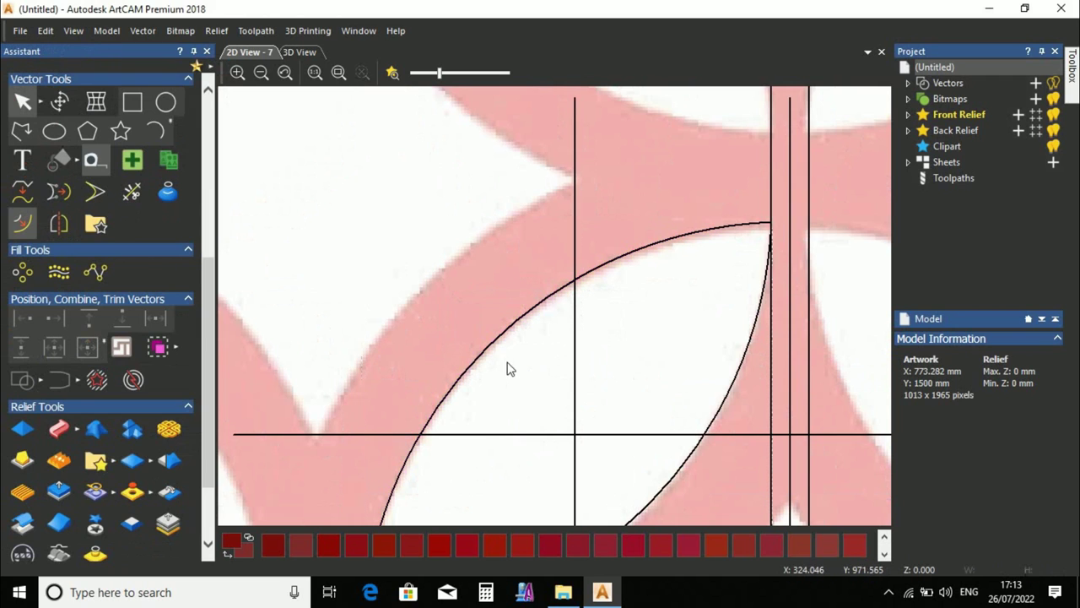
pyautogui.click(23, 223)
pyautogui.write('21')
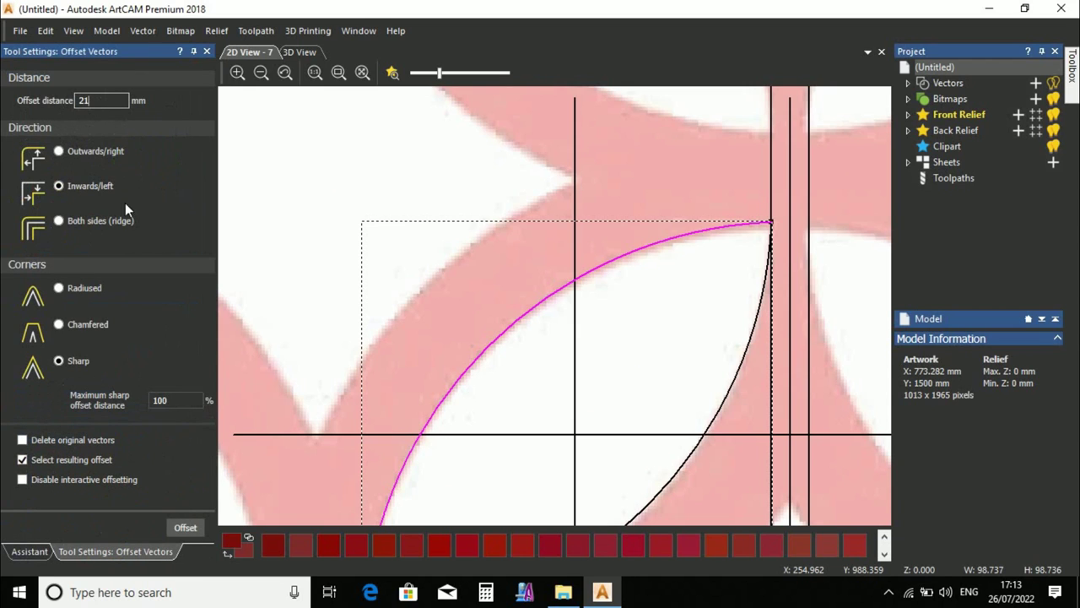
pyautogui.click(183, 530)
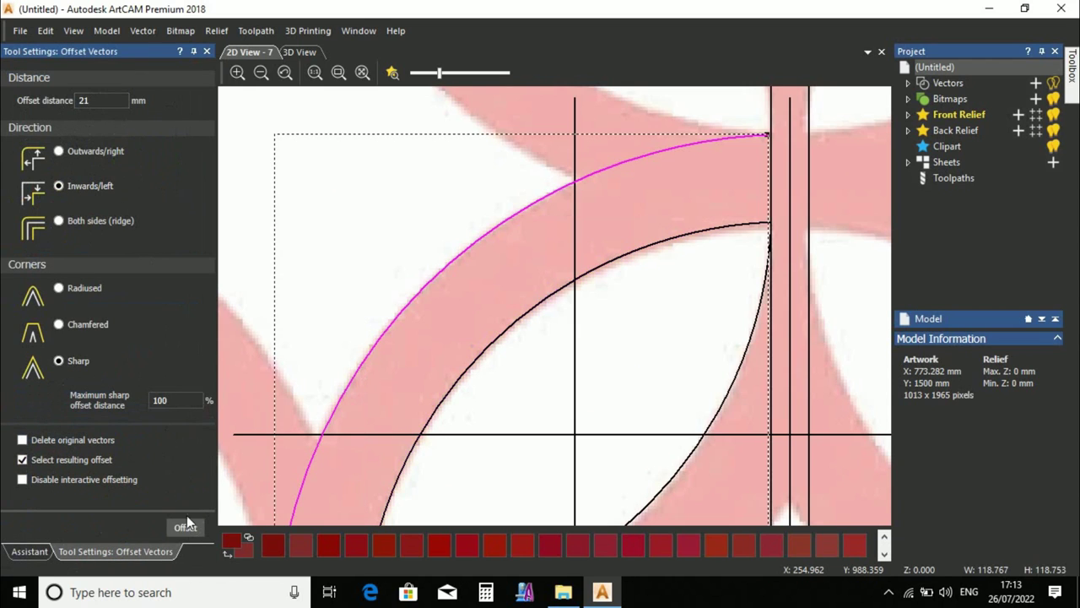
pyautogui.scroll(-2, 636, 358)
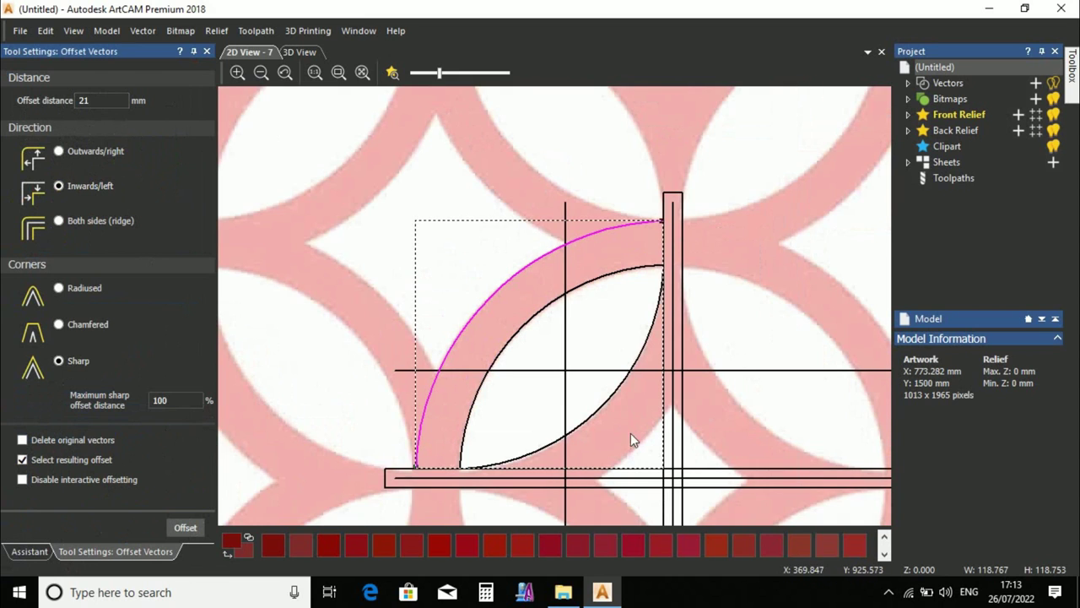
pyautogui.click(610, 417)
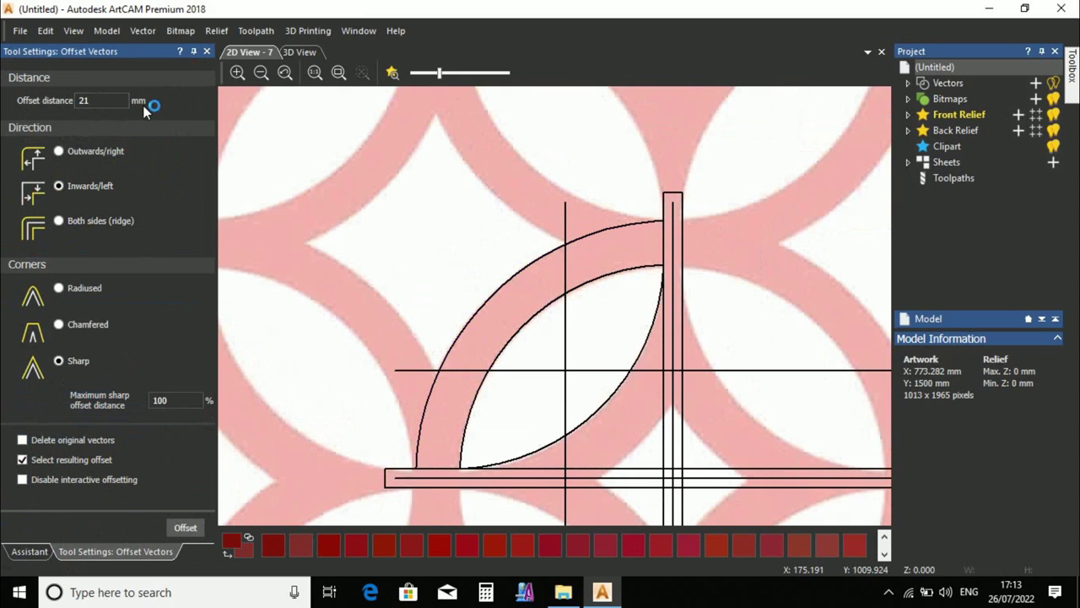
# Measure the band width from the leaf arc.
pyautogui.click(159, 205)
pyautogui.scroll(2, 560, 351)
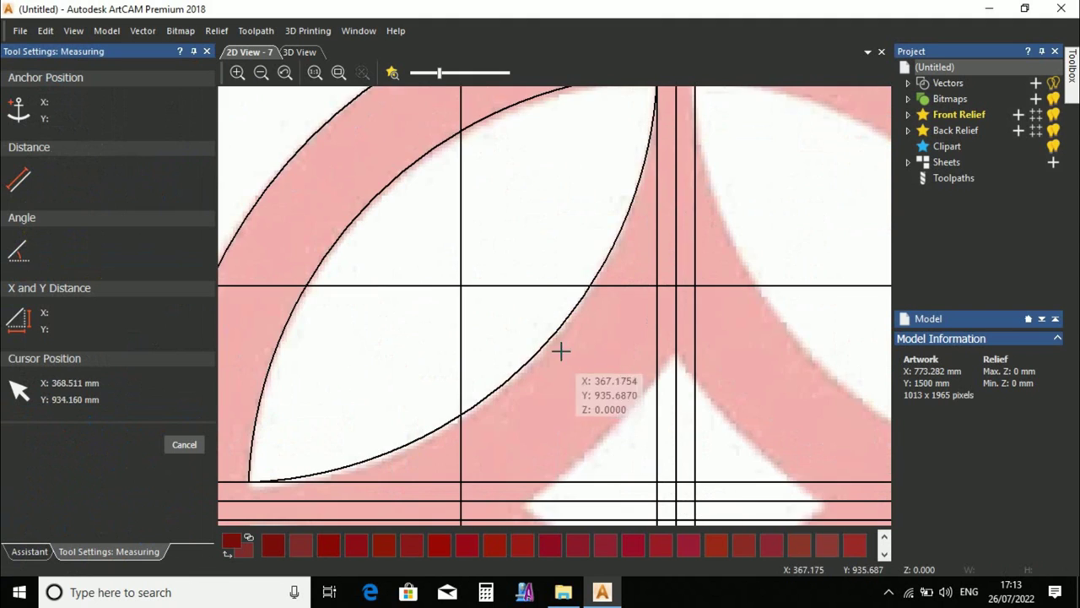
pyautogui.click(546, 344)
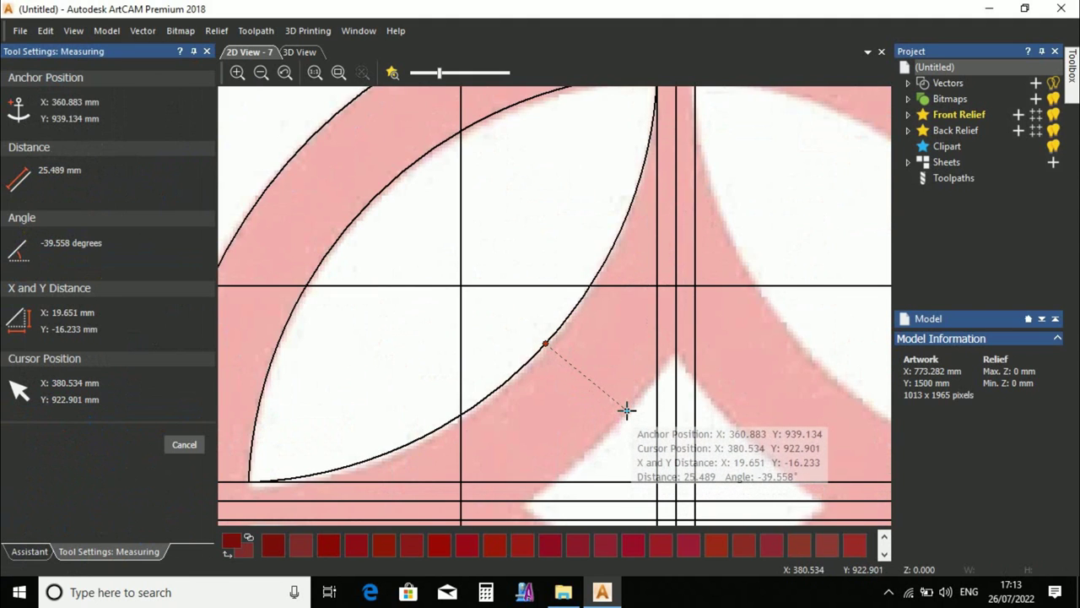
pyautogui.press('Escape')
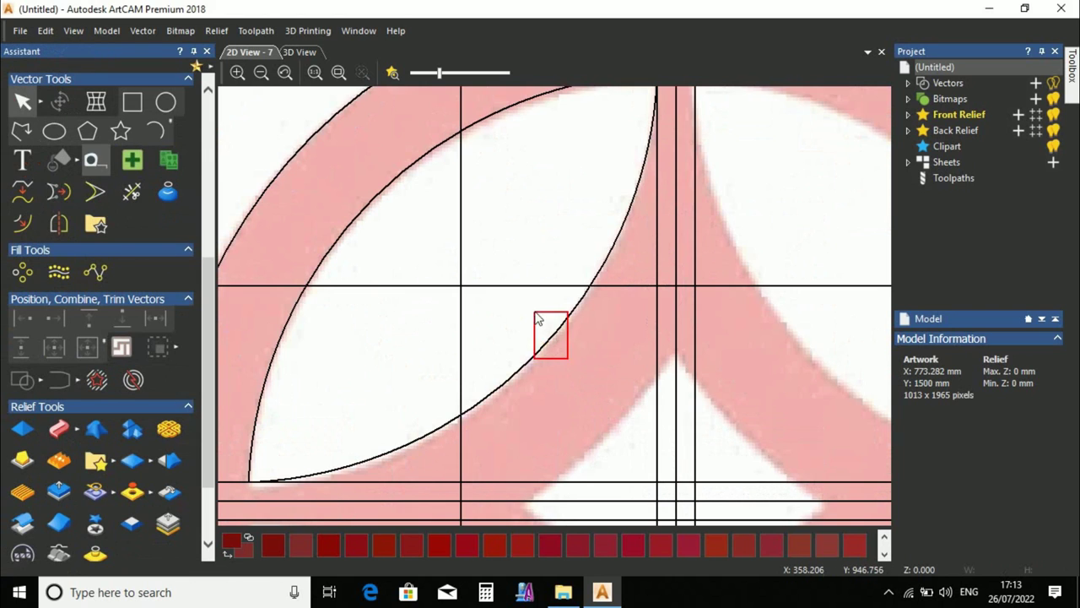
# Create a 25 mm outward offset of the leaf's lower-right arc, then select the guide lines.
pyautogui.click(555, 326)
pyautogui.click(59, 220)
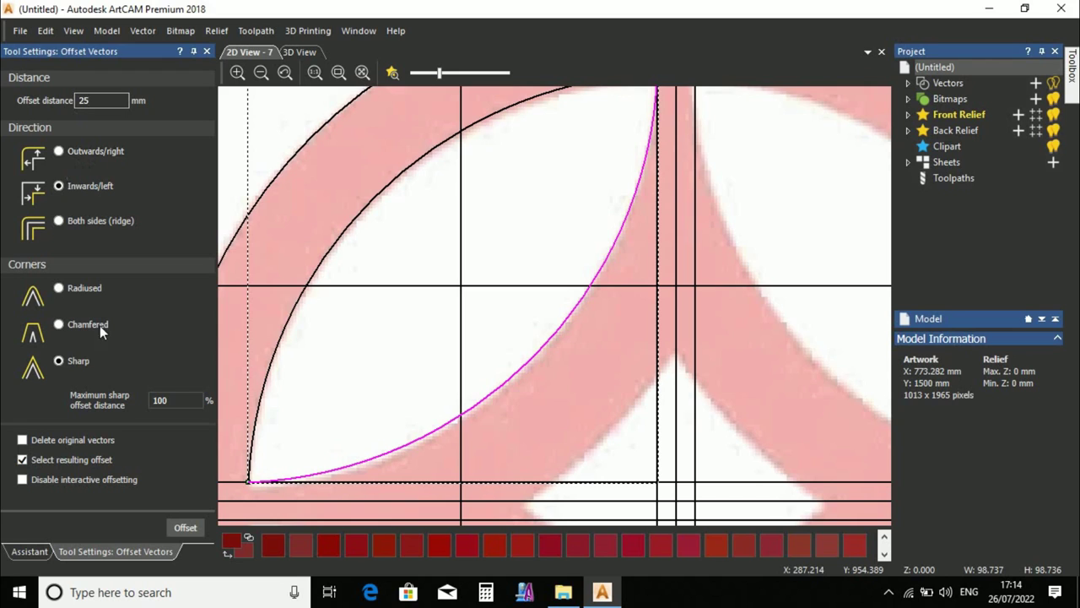
pyautogui.click(183, 525)
pyautogui.hotkey('ctrl', 'z')
pyautogui.click(59, 150)
pyautogui.click(184, 528)
pyautogui.click(206, 51)
pyautogui.scroll(-3, 571, 287)
pyautogui.scroll(3, 568, 317)
pyautogui.click(571, 325)
pyautogui.click(547, 300)
pyautogui.scroll(-2, 584, 330)
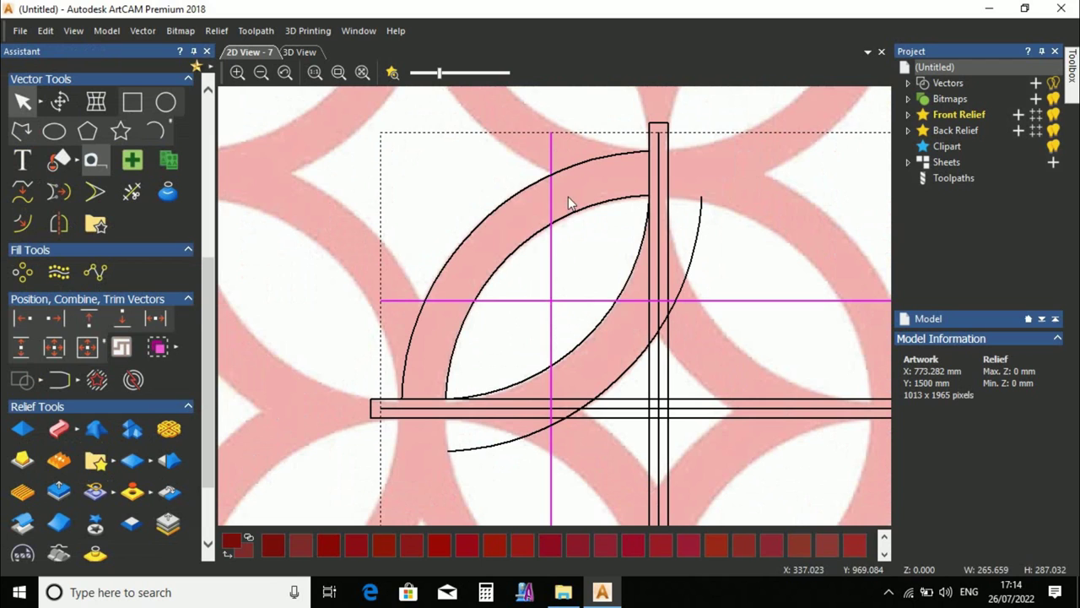
# Trim the outer arc at the horizontal line and delete the thin crosshair guide lines.
pyautogui.click(577, 123)
pyautogui.click(132, 191)
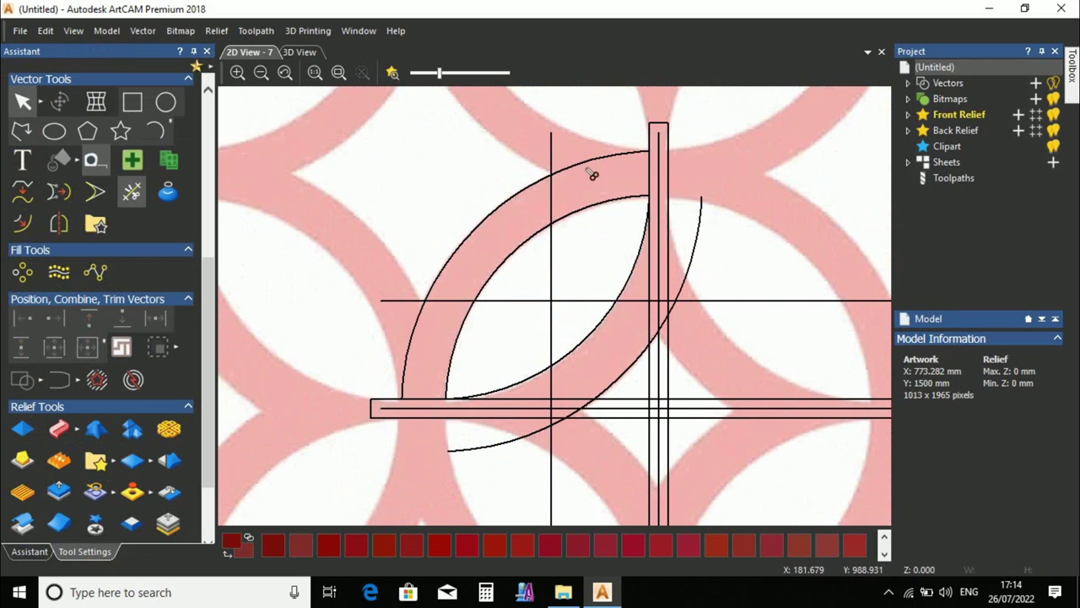
pyautogui.click(406, 355)
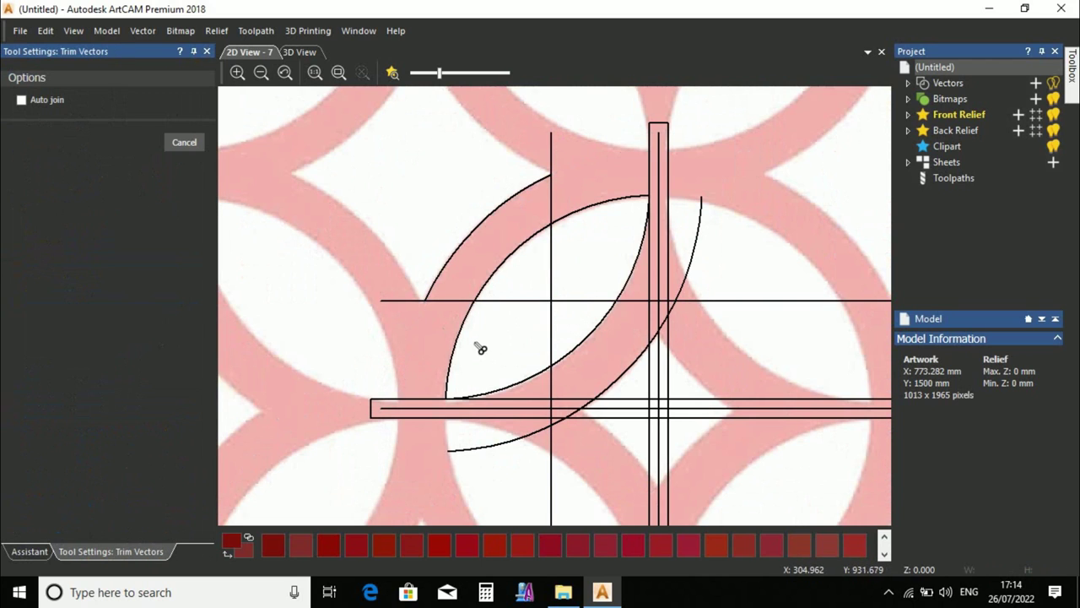
pyautogui.press('Escape')
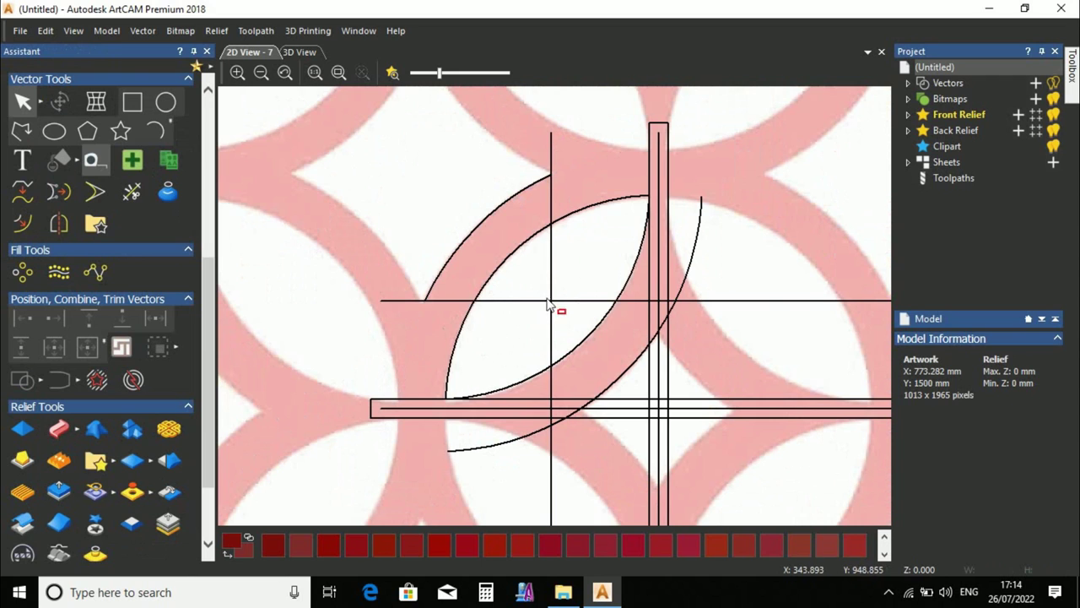
pyautogui.click(574, 300)
pyautogui.press('Delete')
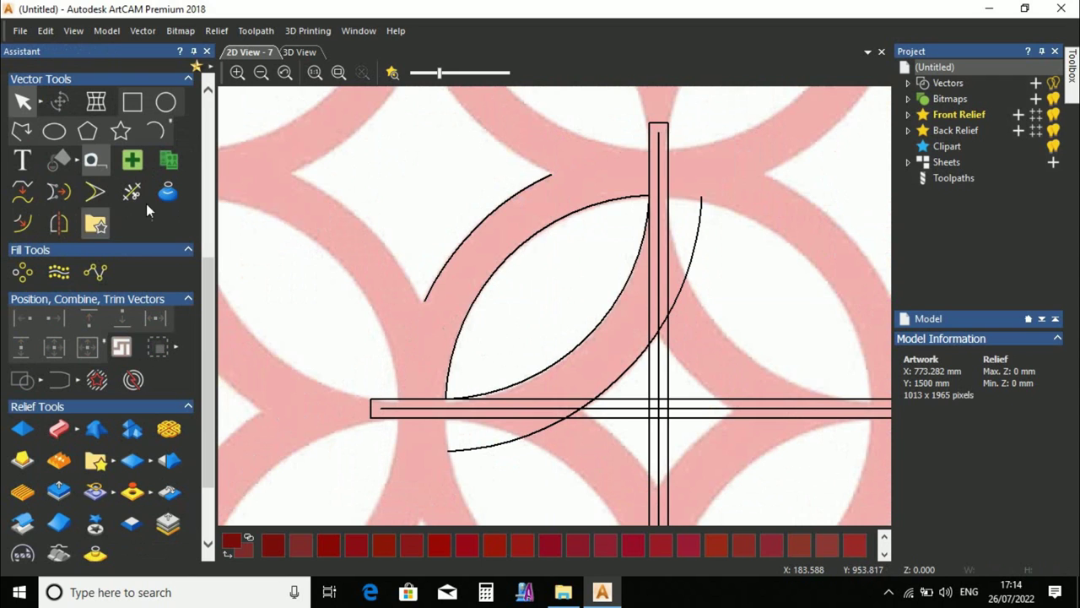
# Trim the arc pieces at the crossings and delete the leftover and stray arcs.
pyautogui.click(168, 192)
pyautogui.scroll(2, 662, 329)
pyautogui.click(623, 306)
pyautogui.scroll(-3, 633, 308)
pyautogui.scroll(2, 527, 354)
pyautogui.scroll(2, 540, 354)
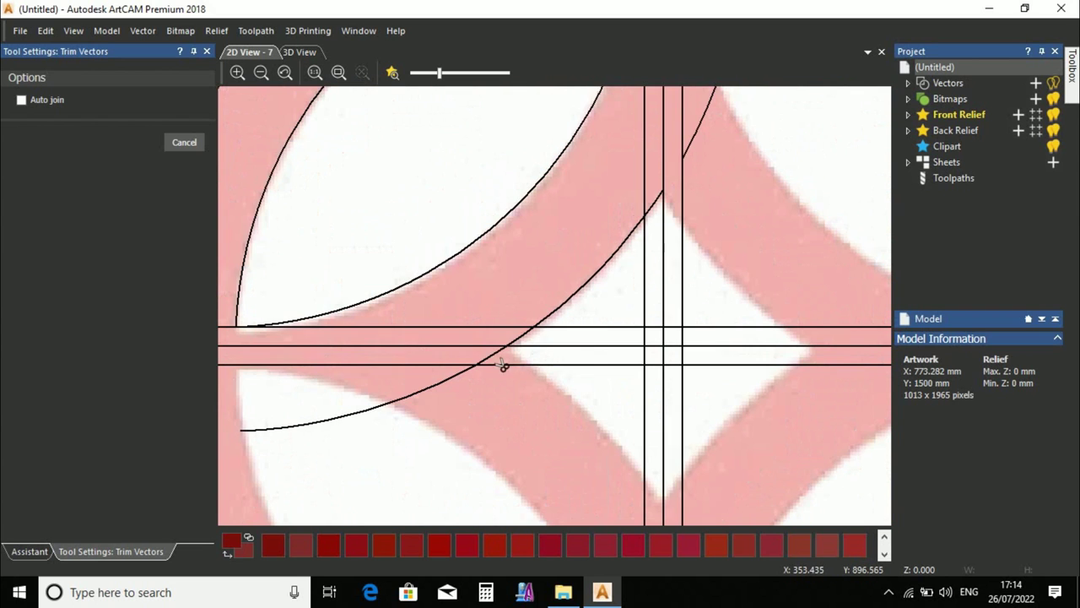
pyautogui.click(494, 358)
pyautogui.press('Escape')
pyautogui.click(422, 393)
pyautogui.press('Delete')
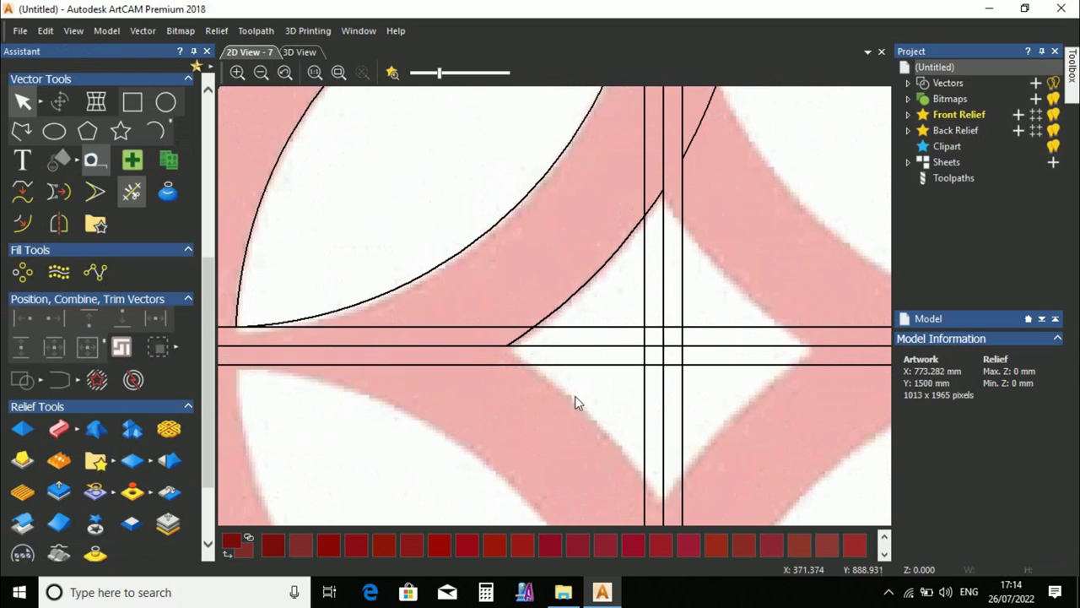
pyautogui.scroll(-2, 574, 402)
pyautogui.moveTo(662, 205); pyautogui.dragTo(642, 158)
pyautogui.press('Delete')
# Delete the horizontal and vertical double-line bars and select the leaf arcs for joining.
pyautogui.click(620, 283)
pyautogui.press('Delete')
pyautogui.click(641, 319)
pyautogui.press('Delete')
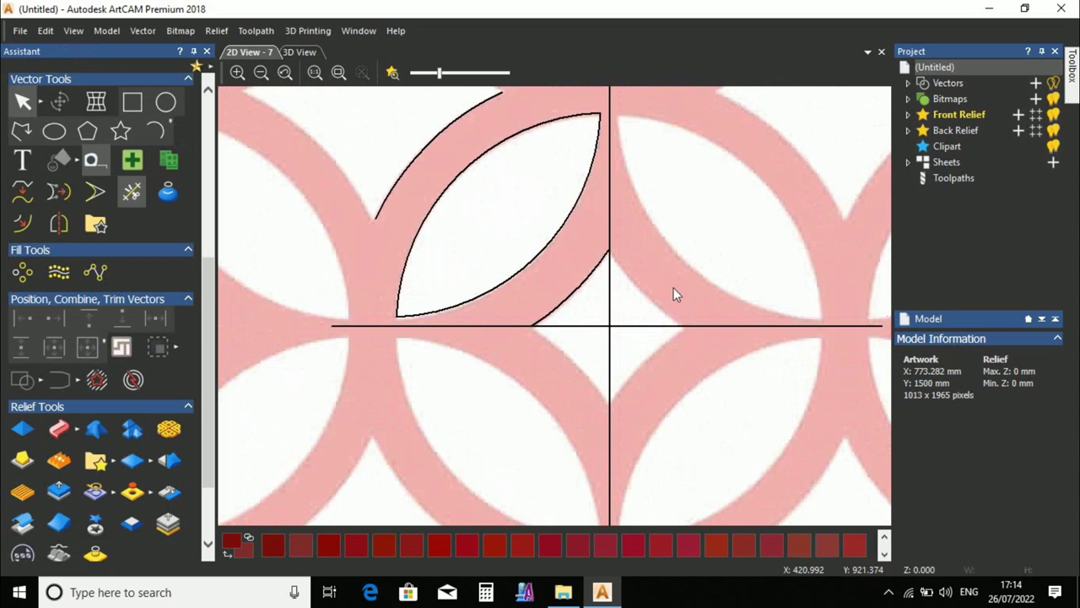
pyautogui.moveTo(591, 297); pyautogui.dragTo(363, 137)
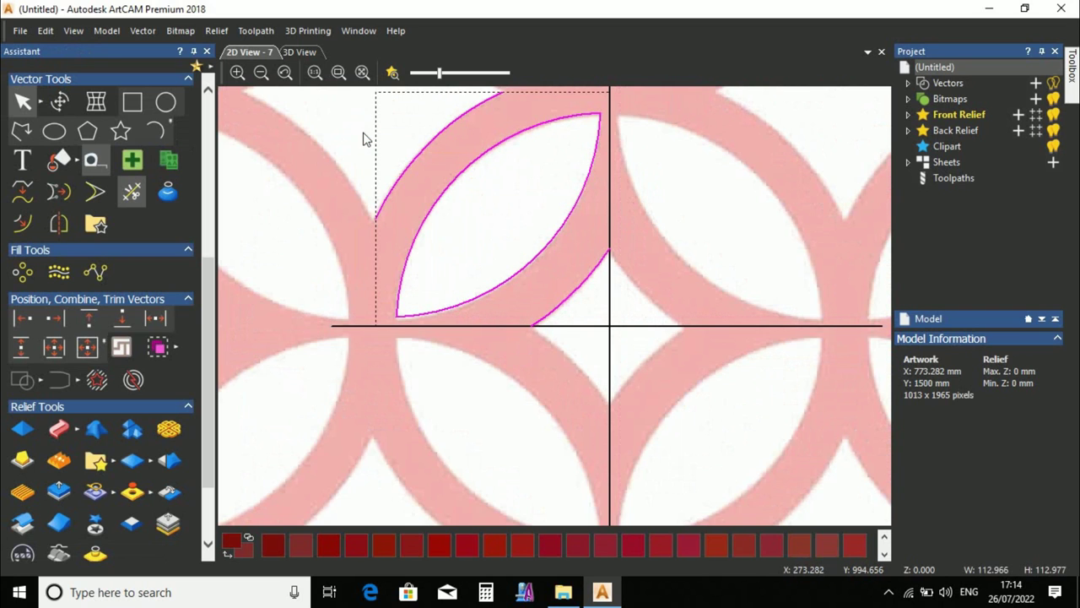
pyautogui.press('j')
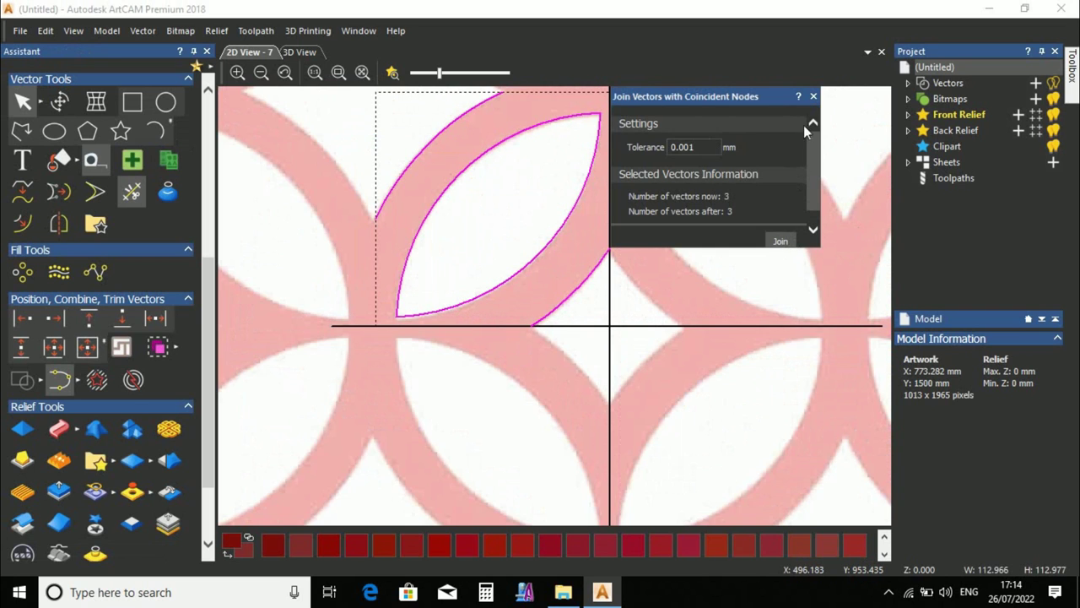
pyautogui.click(814, 96)
pyautogui.scroll(-2, 579, 313)
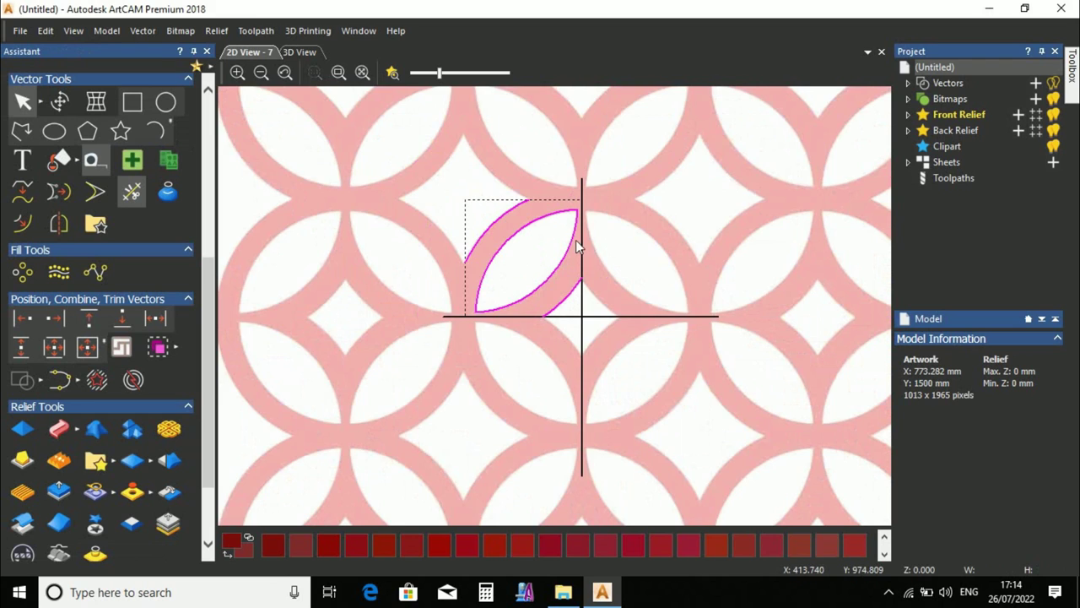
pyautogui.scroll(2, 575, 240)
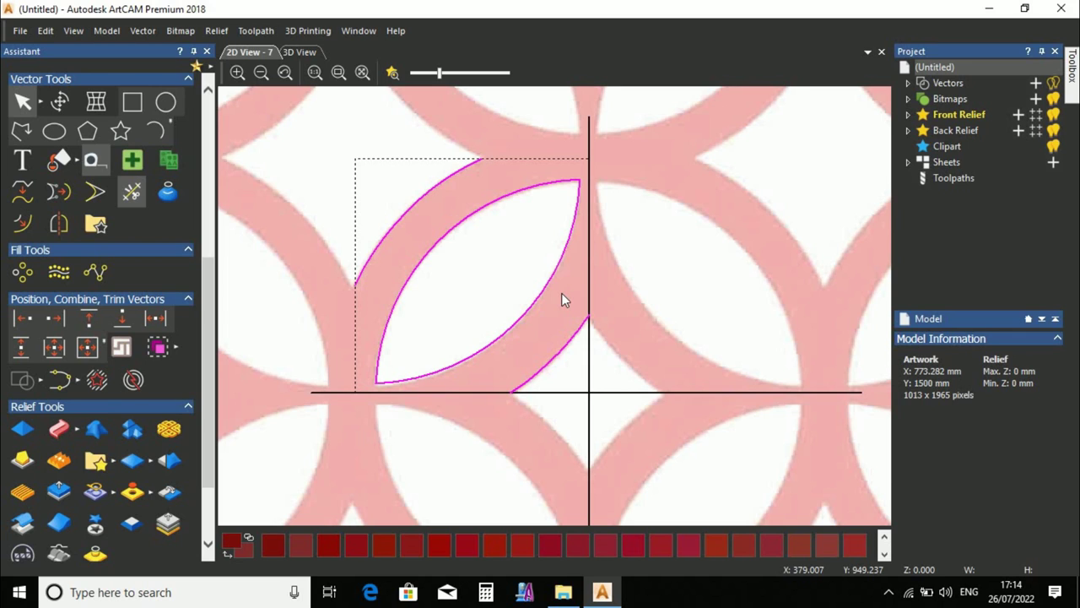
pyautogui.scroll(-2, 506, 287)
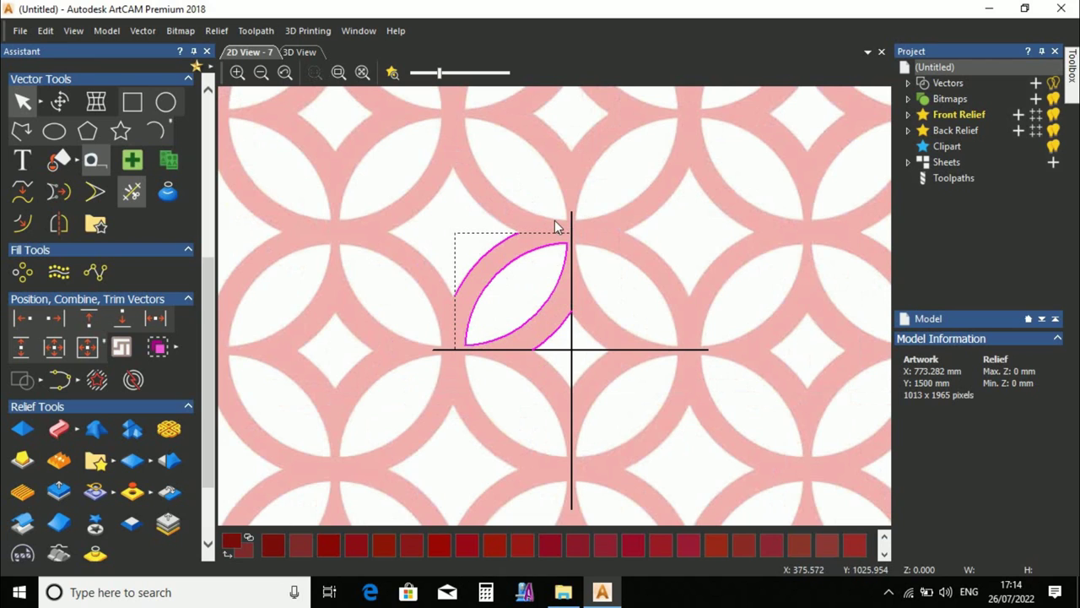
# Mirror the quarter-motif right, then down, with Join mirrored vectors ticked.
pyautogui.click(58, 222)
pyautogui.click(809, 395)
pyautogui.click(946, 277)
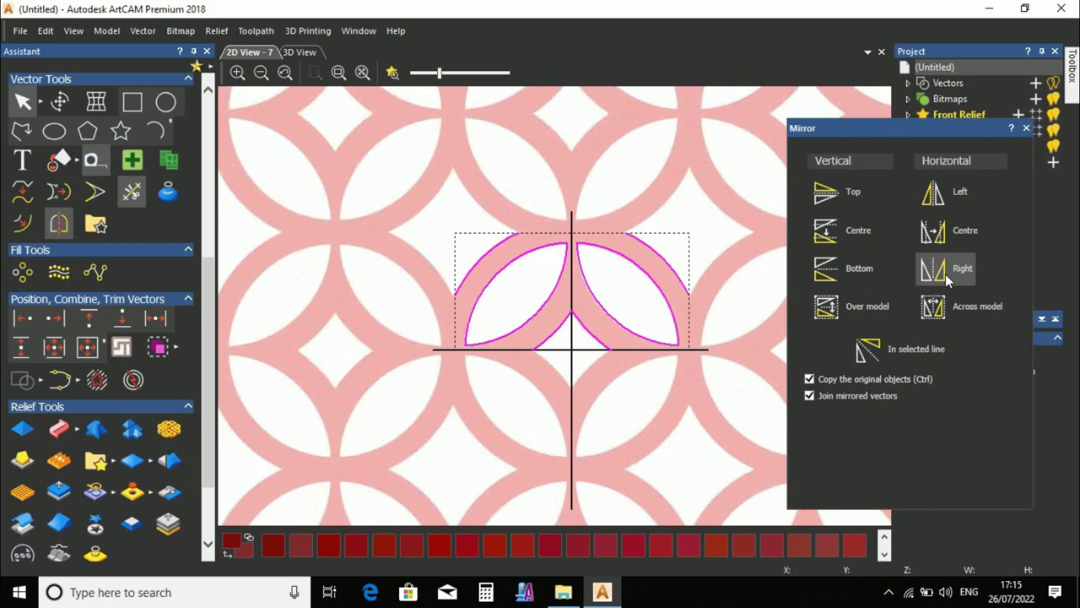
pyautogui.click(874, 270)
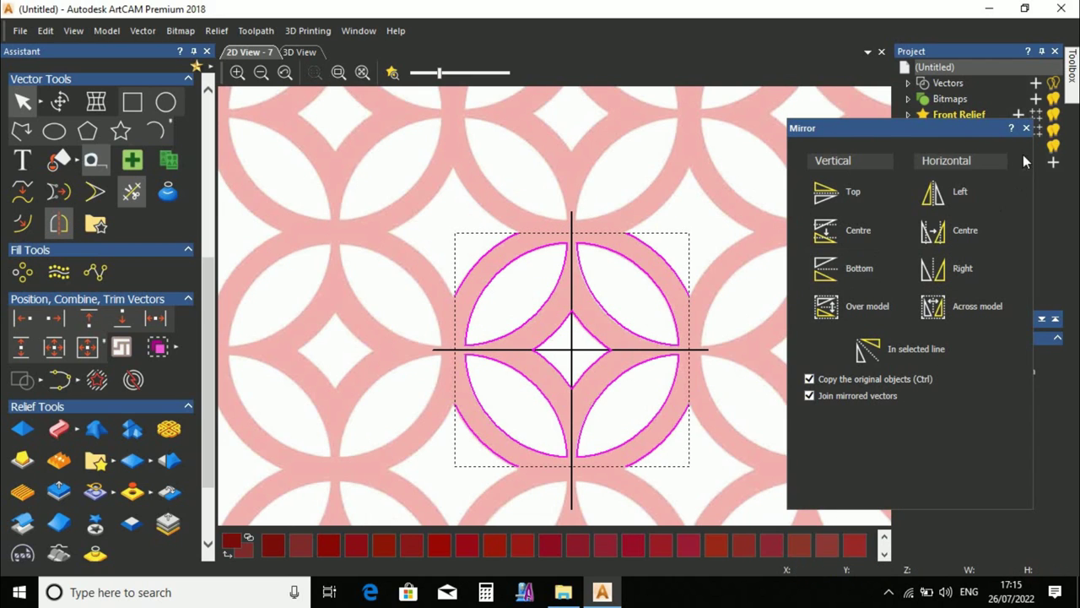
pyautogui.click(1026, 127)
# Delete the crosshair guide lines and box-select the whole four-leaf circle.
pyautogui.scroll(2, 572, 345)
pyautogui.click(609, 374)
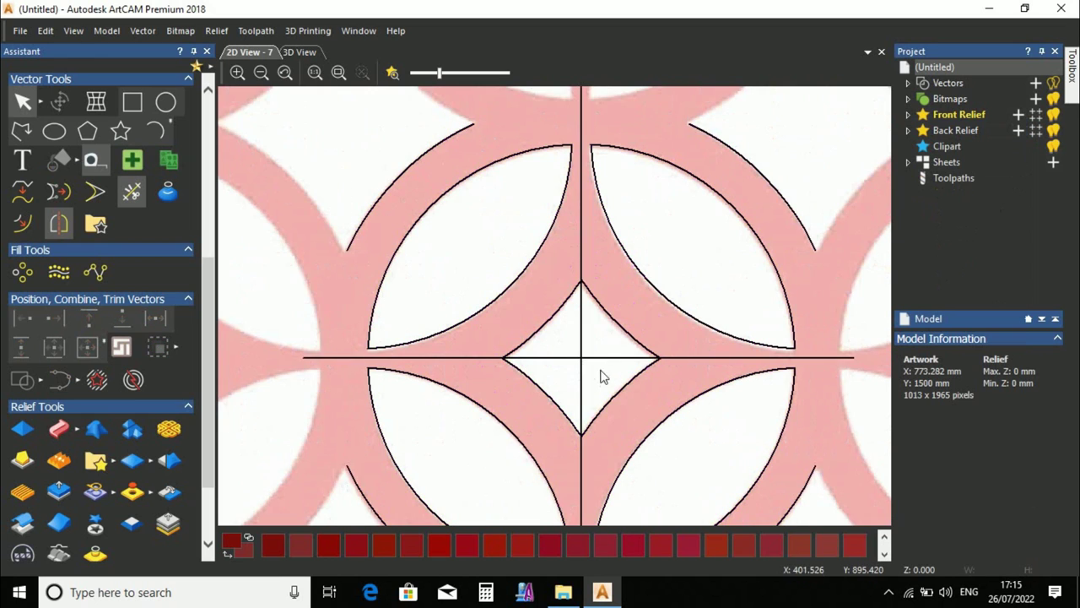
pyautogui.click(574, 357)
pyautogui.press('Delete')
pyautogui.scroll(-2, 560, 270)
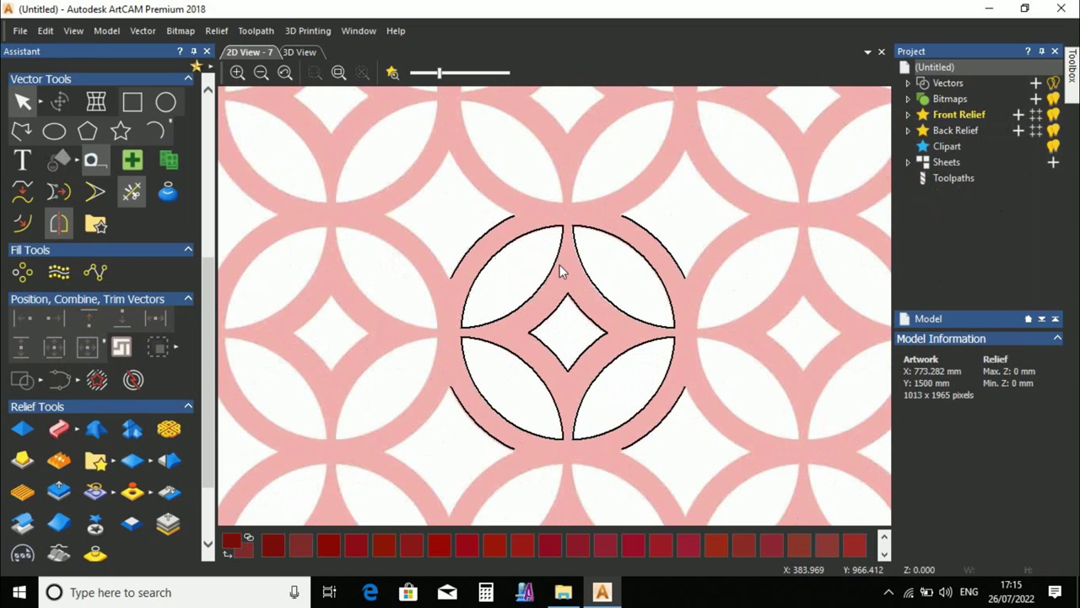
pyautogui.scroll(-2, 565, 247)
pyautogui.moveTo(432, 238); pyautogui.dragTo(711, 410)
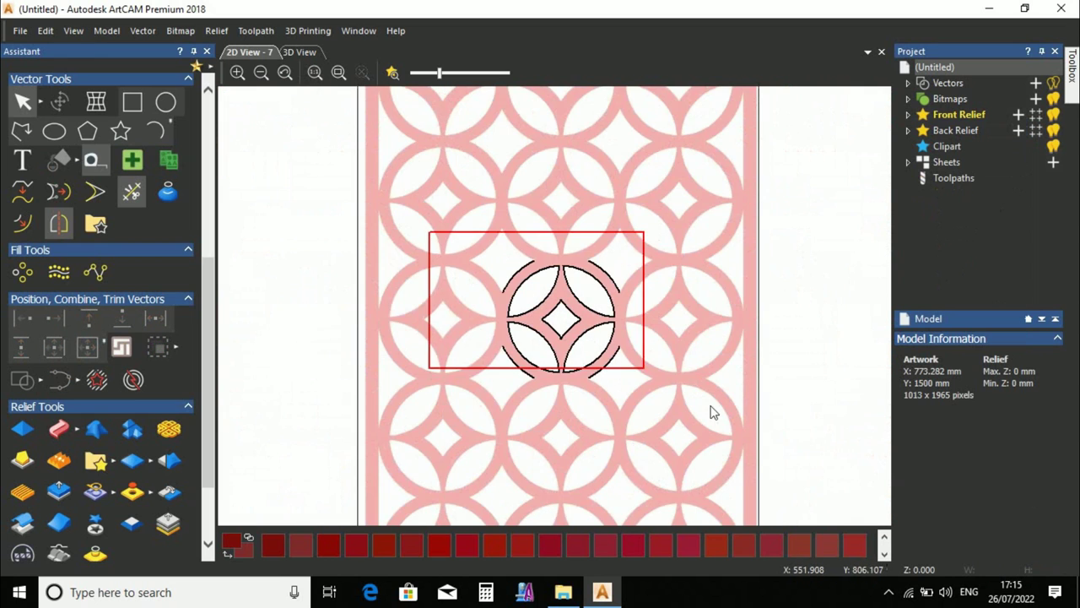
# In Block Copy for the motif, set 0 mm X/Y gaps and 5 columns.
pyautogui.click(22, 270)
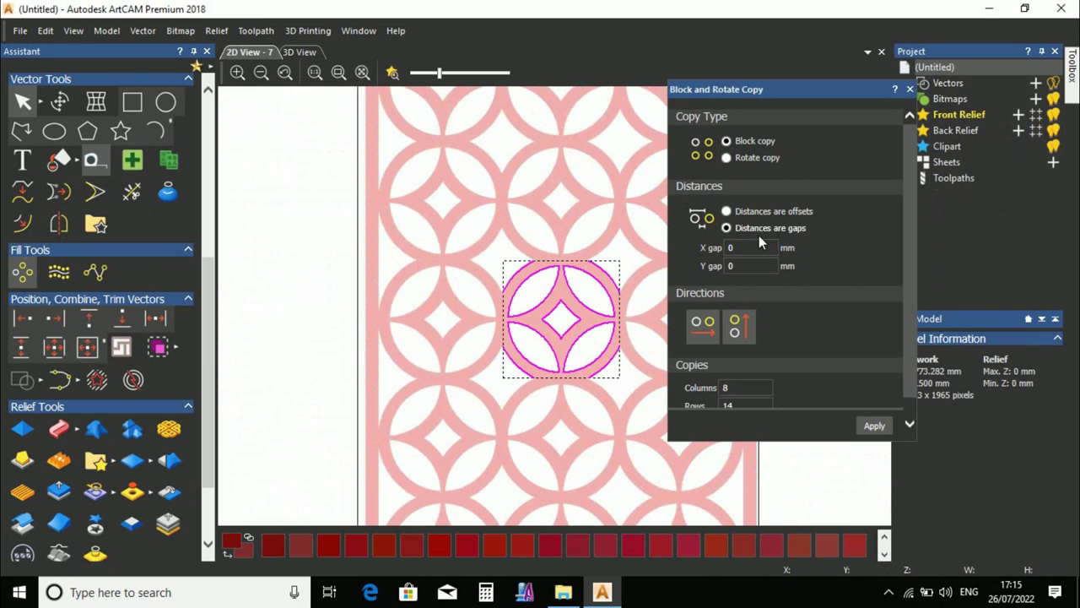
pyautogui.scroll(2, 639, 325)
pyautogui.scroll(1, 633, 279)
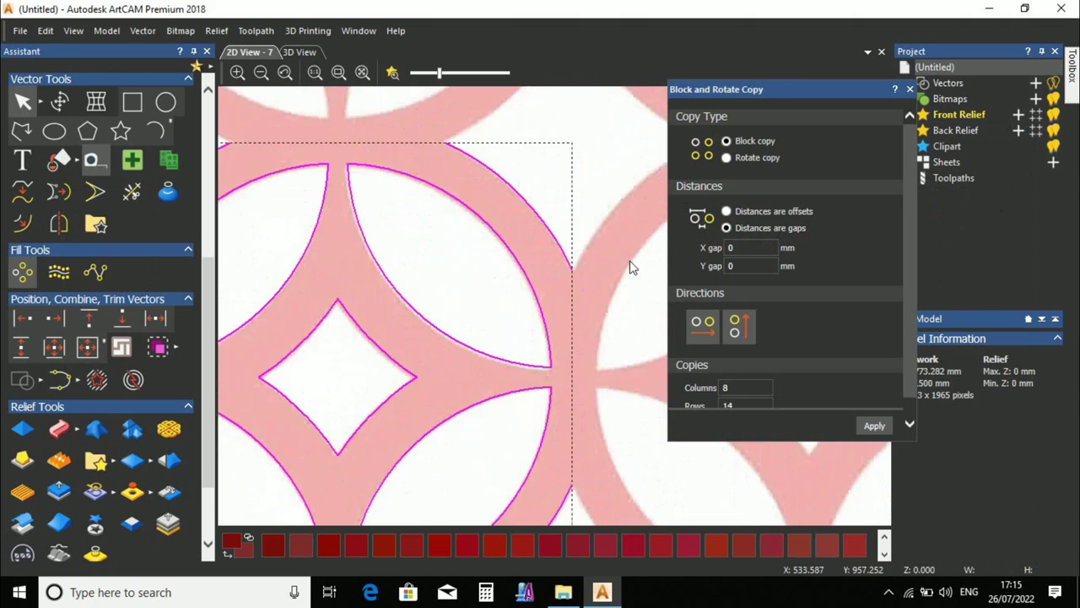
pyautogui.scroll(1, 502, 308)
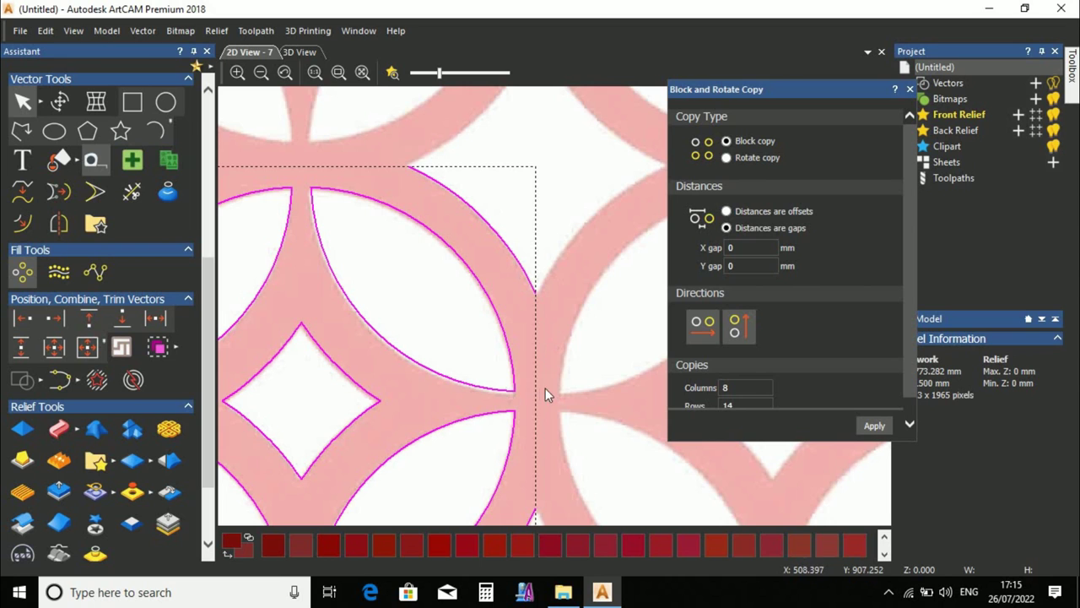
pyautogui.scroll(-2, 463, 306)
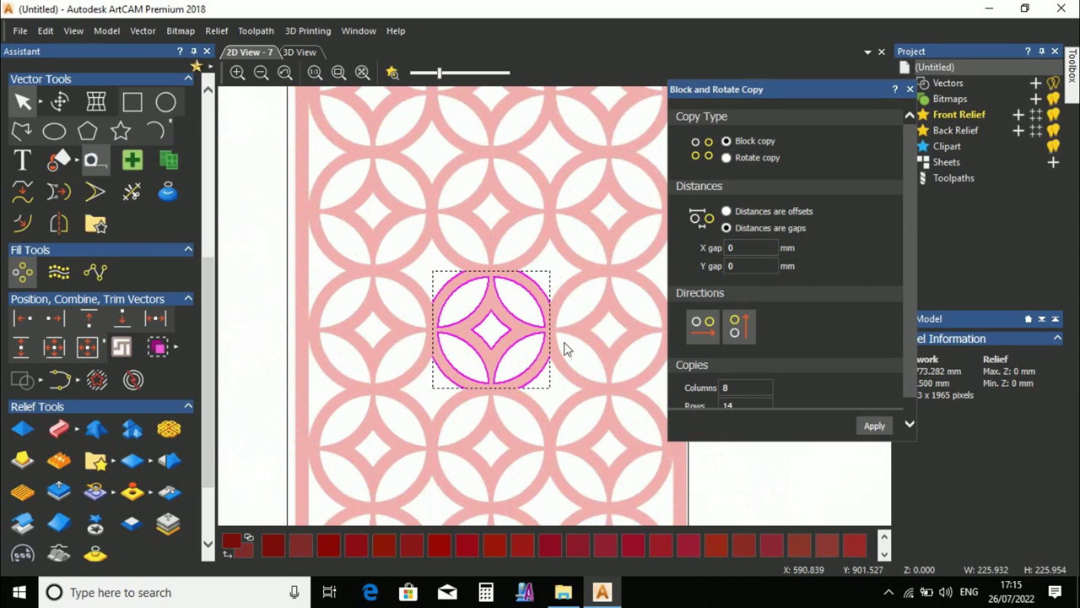
pyautogui.scroll(1, 566, 347)
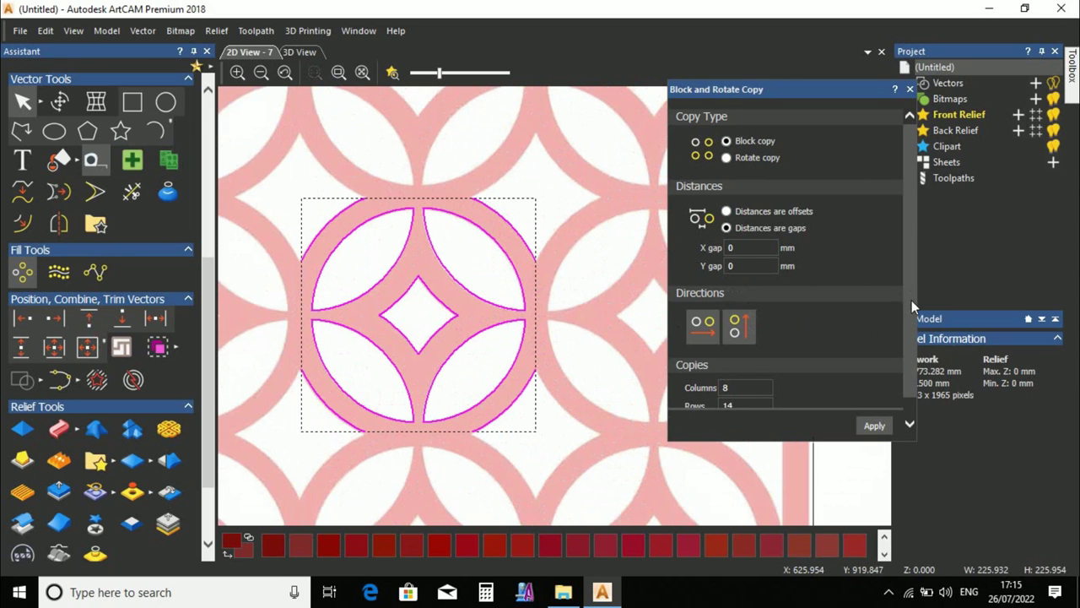
pyautogui.scroll(-1, 691, 317)
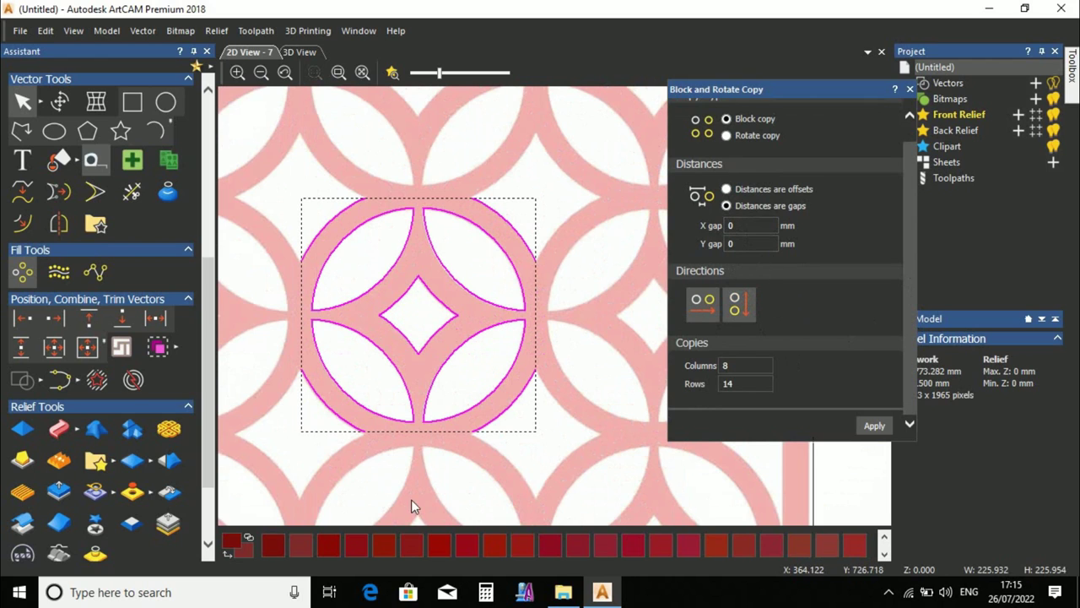
pyautogui.scroll(2, 449, 477)
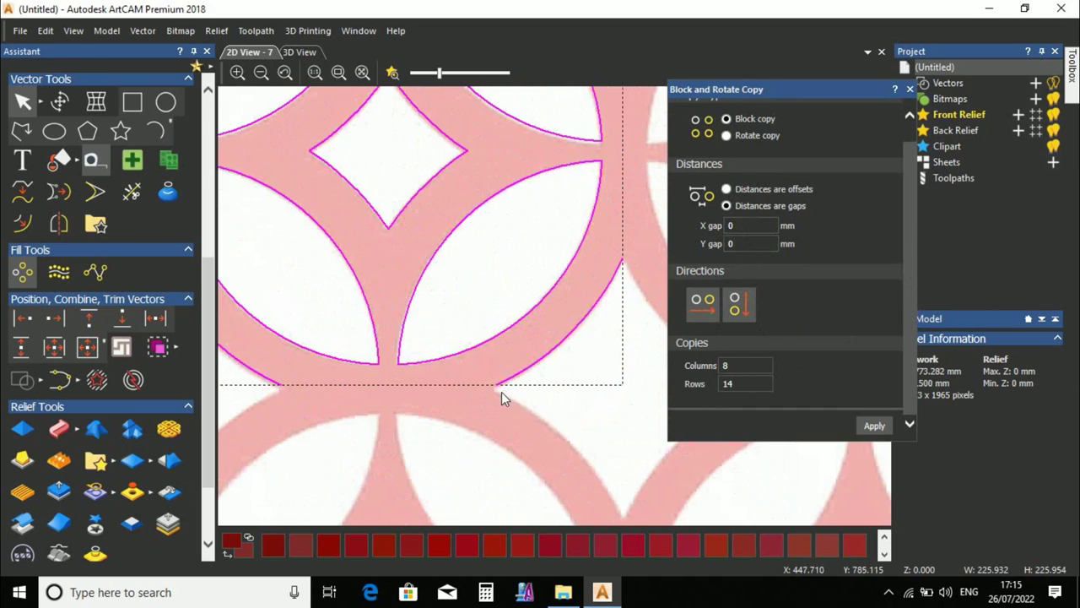
pyautogui.scroll(-3, 460, 371)
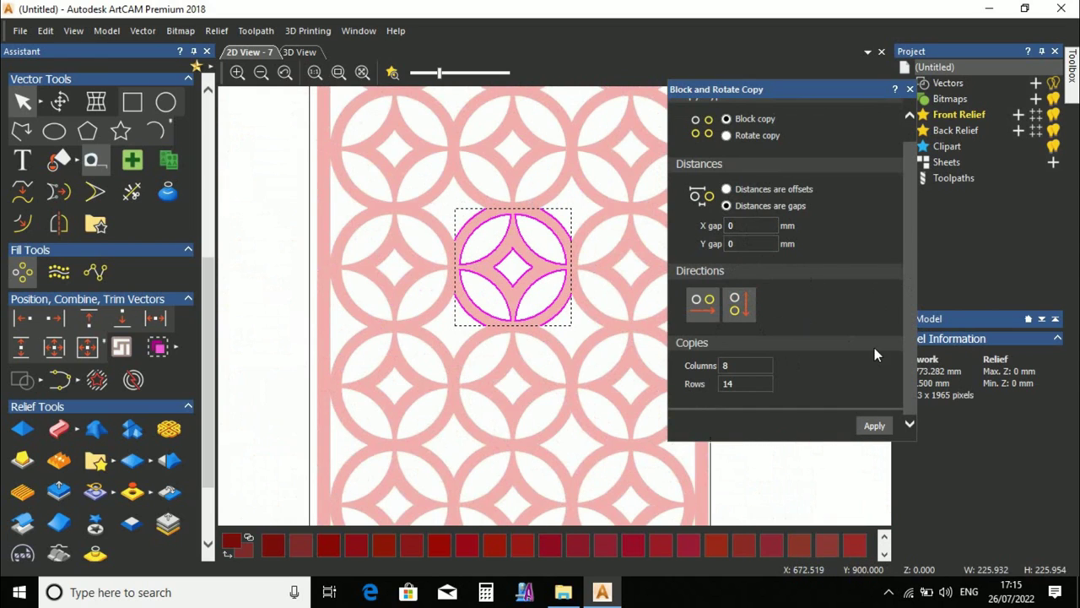
pyautogui.doubleClick(725, 365)
pyautogui.scroll(-2, 639, 395)
pyautogui.write('5')
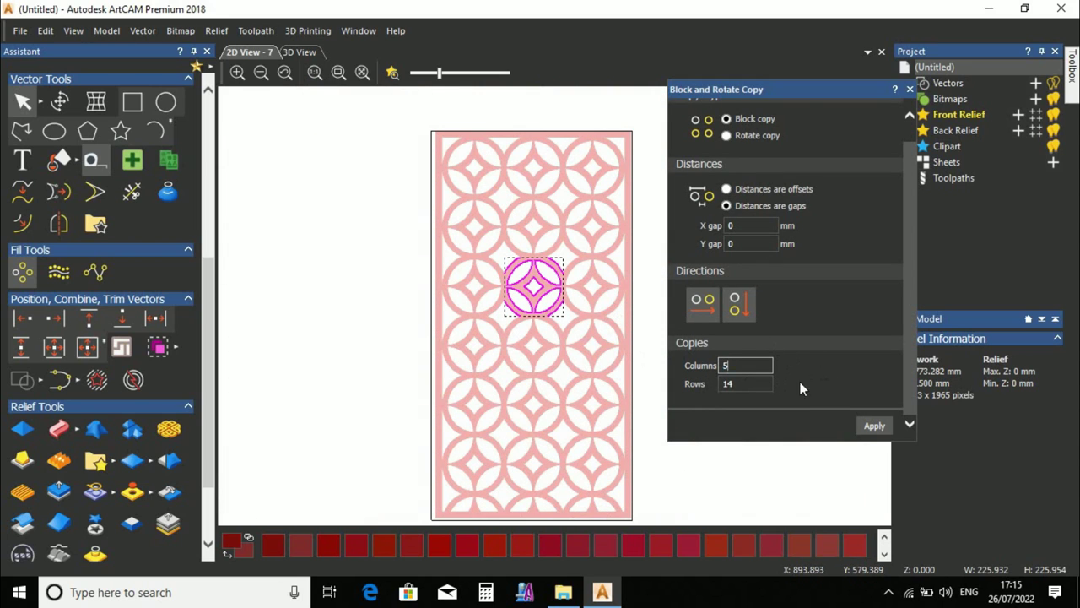
pyautogui.press('Tab')
# Enter 10 rows and apply the 5 × 10 block copy.
pyautogui.write('10')
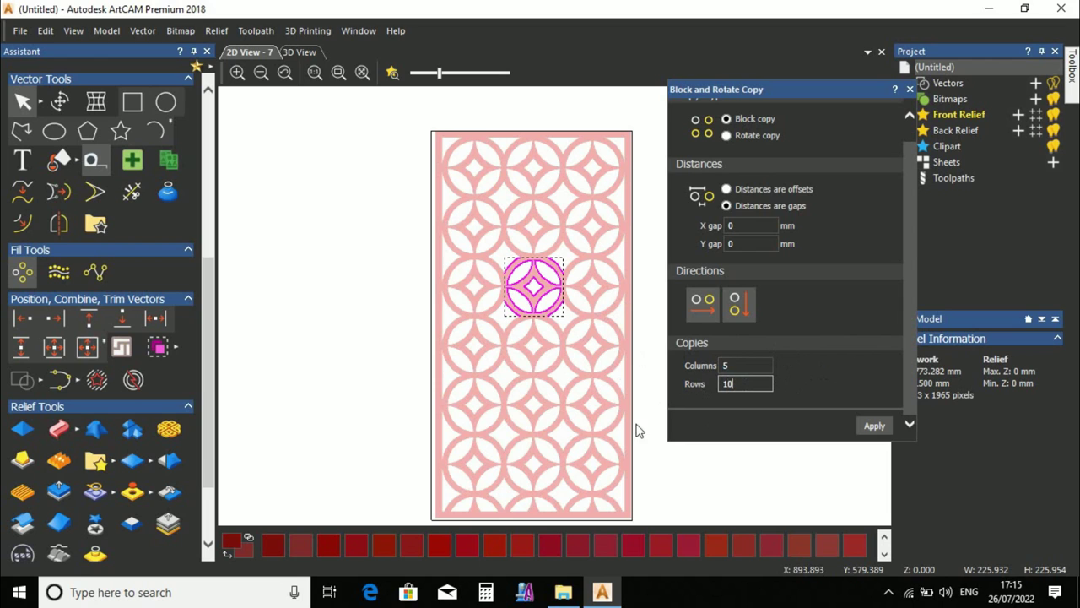
pyautogui.click(874, 428)
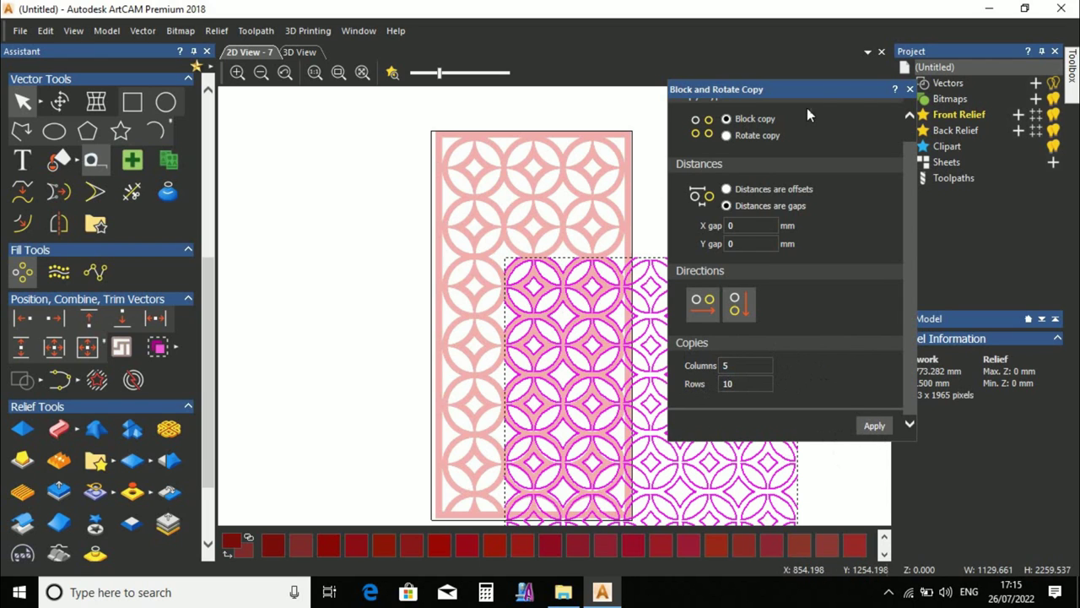
pyautogui.click(909, 89)
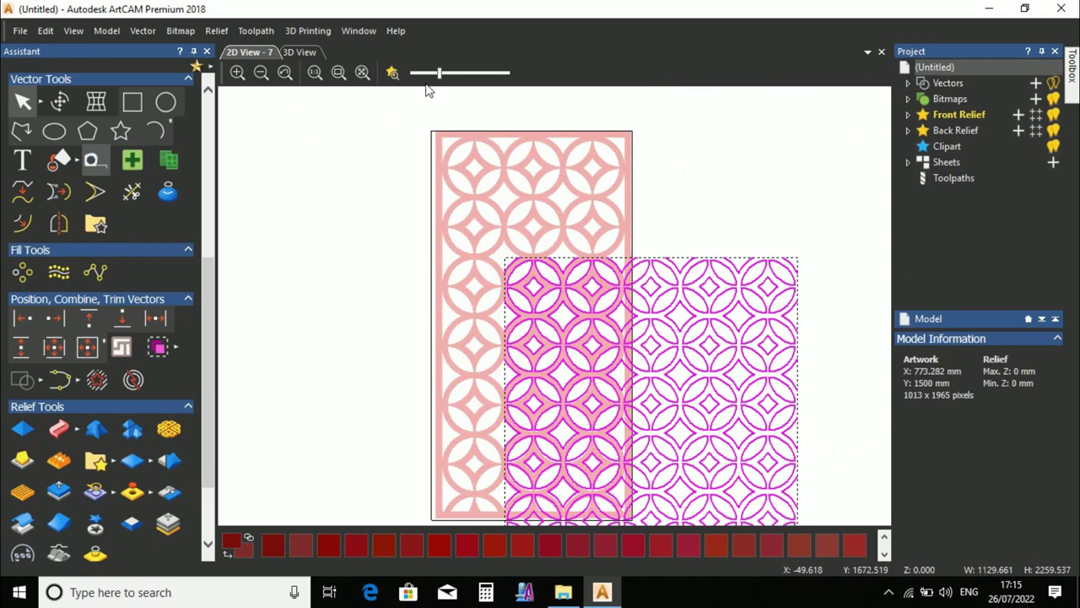
# Fade out the background reference image and box-select the entire tiled pattern.
pyautogui.moveTo(440, 74); pyautogui.dragTo(410, 75)
pyautogui.scroll(-5, 475, 289)
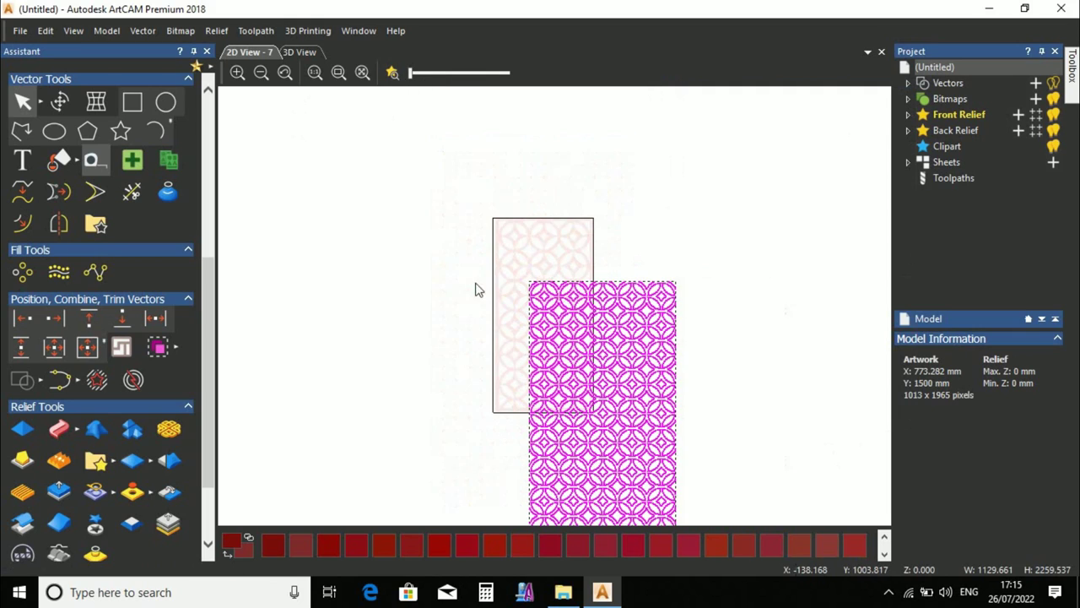
pyautogui.click(675, 241)
pyautogui.scroll(2, 593, 390)
pyautogui.scroll(2, 594, 390)
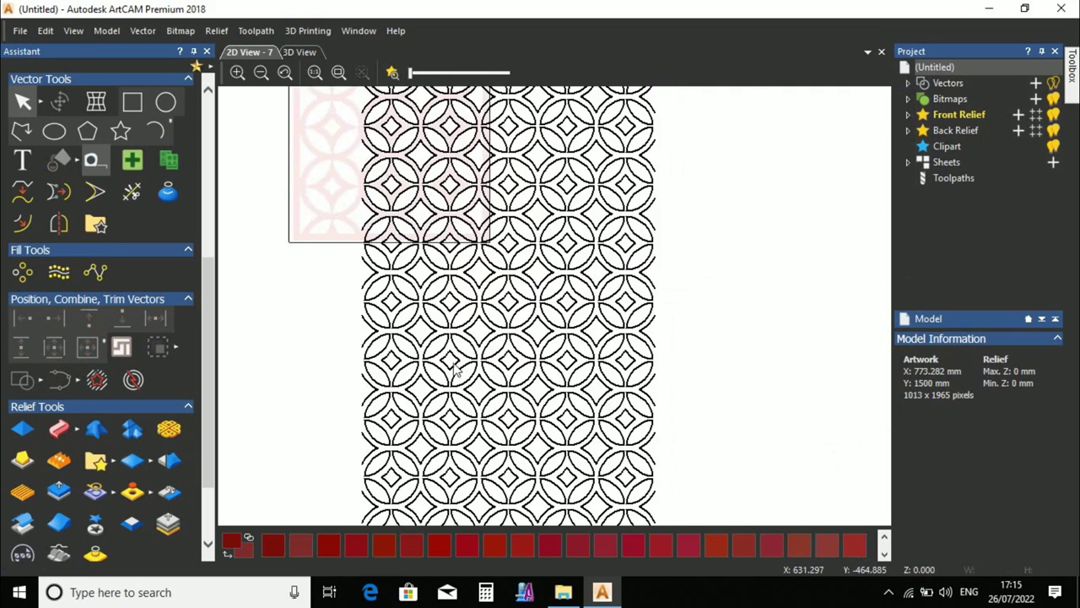
pyautogui.scroll(2, 452, 363)
pyautogui.scroll(2, 452, 362)
pyautogui.scroll(-6, 482, 337)
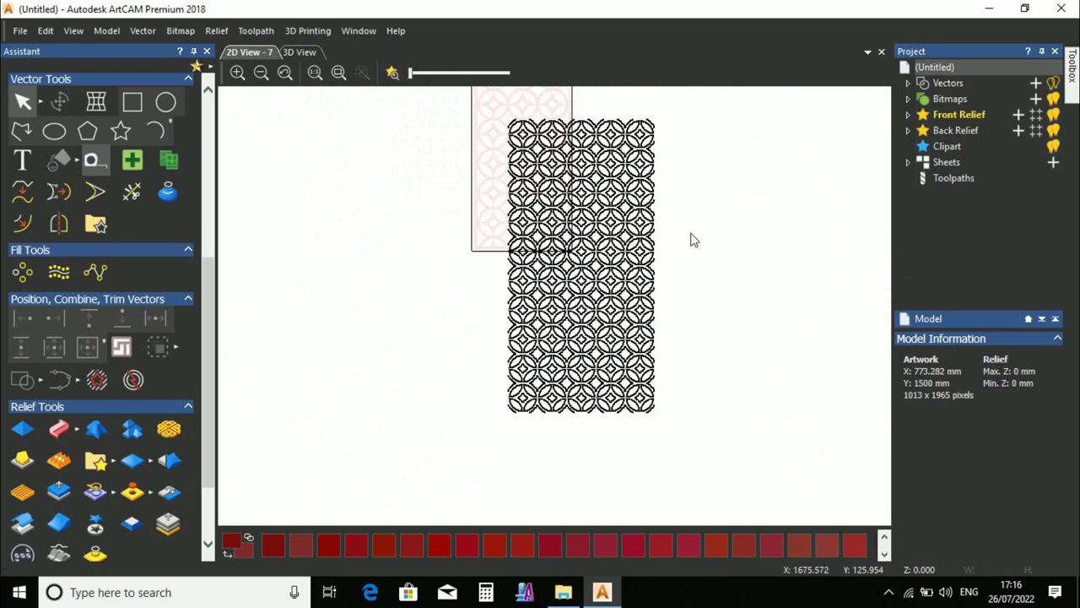
pyautogui.moveTo(489, 97); pyautogui.dragTo(683, 464)
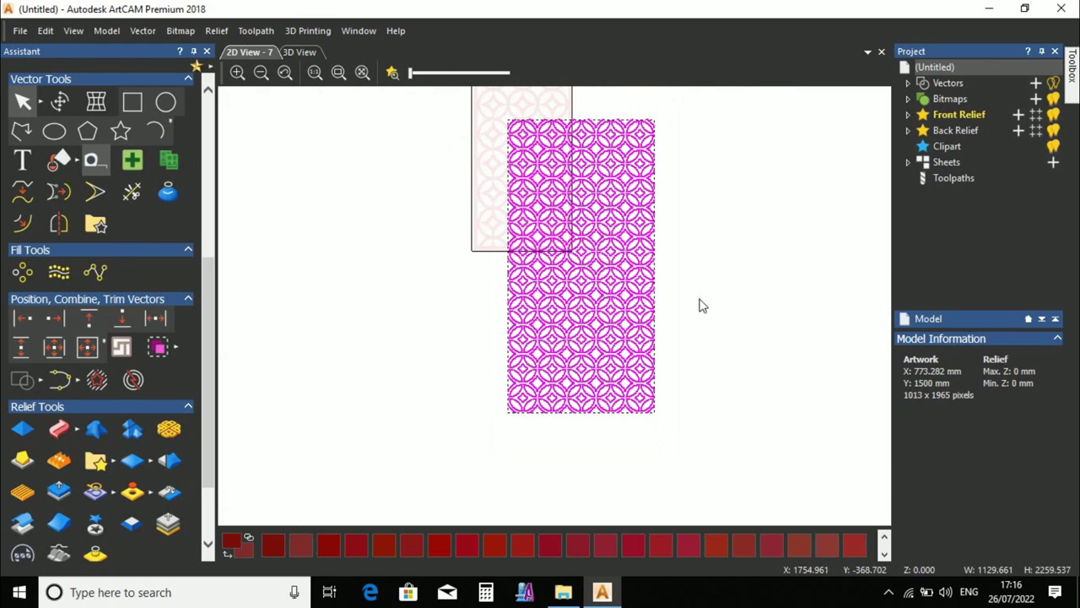
# Join the tiled pattern's coincident vectors, reducing 450 vectors to 316.
pyautogui.press('j')
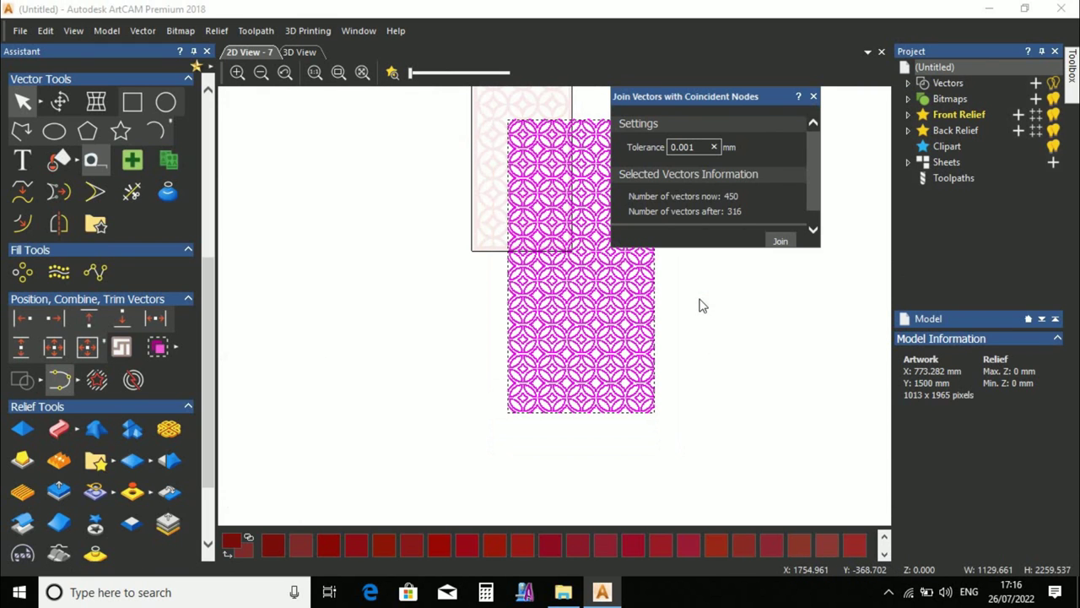
pyautogui.click(781, 243)
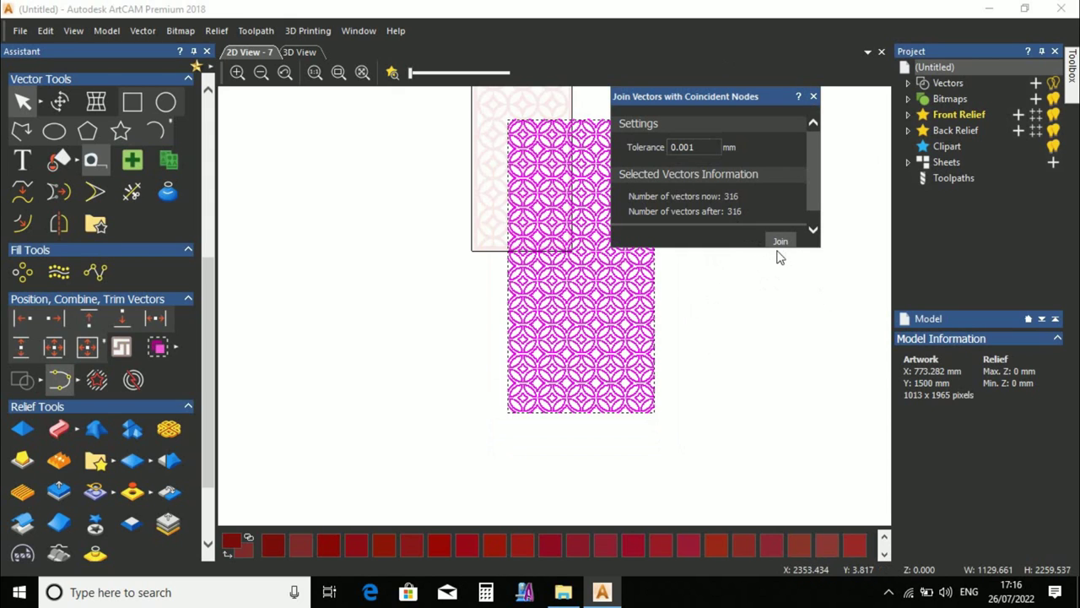
pyautogui.click(813, 97)
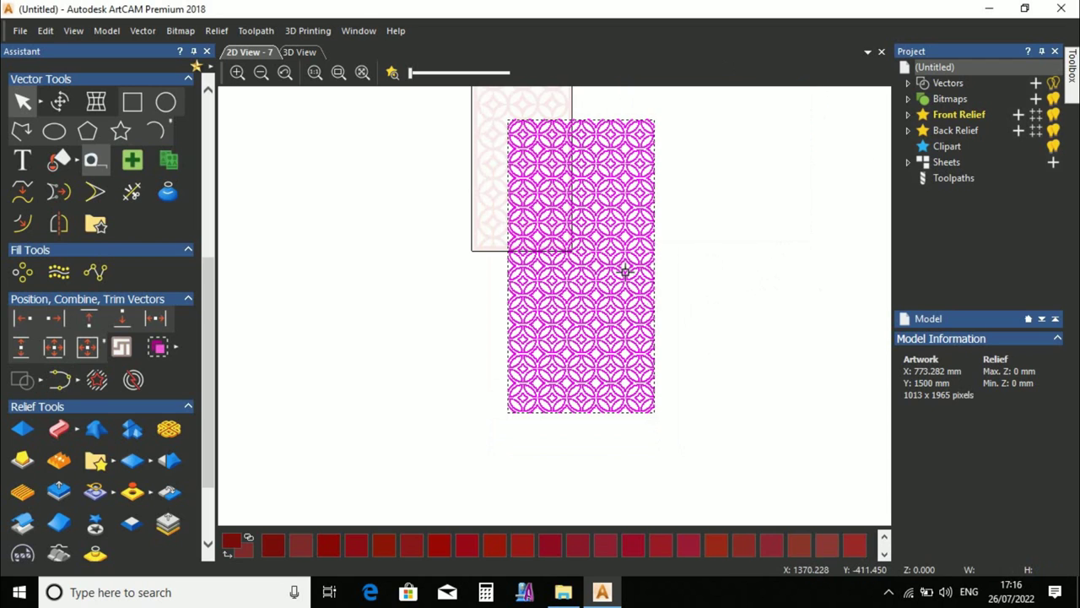
pyautogui.scroll(2, 605, 199)
pyautogui.scroll(1, 604, 199)
pyautogui.scroll(-2, 559, 202)
pyautogui.scroll(-2, 559, 210)
pyautogui.scroll(2, 559, 230)
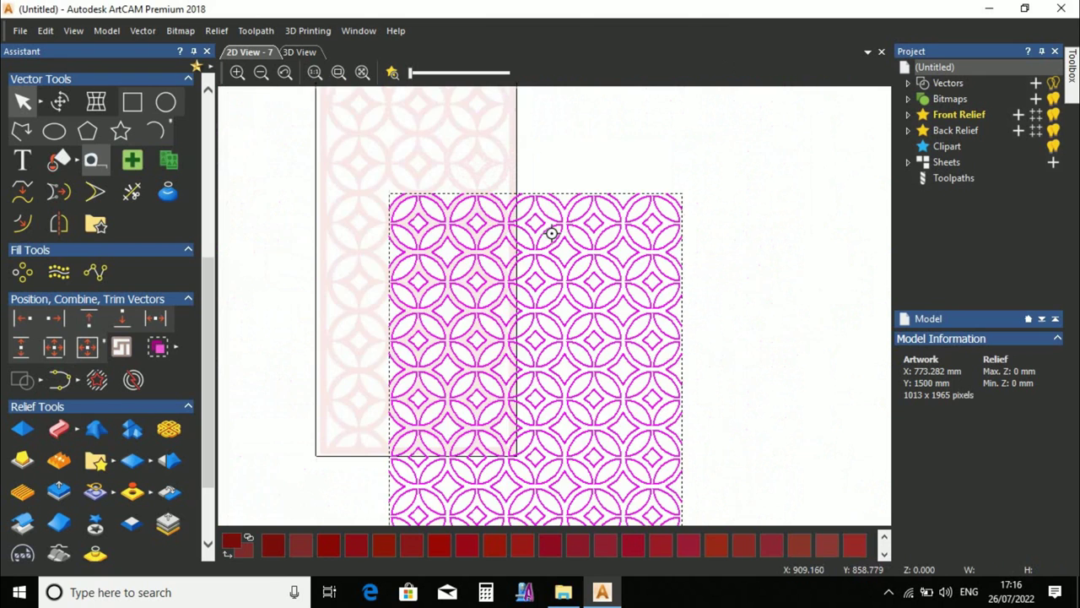
pyautogui.scroll(2, 553, 215)
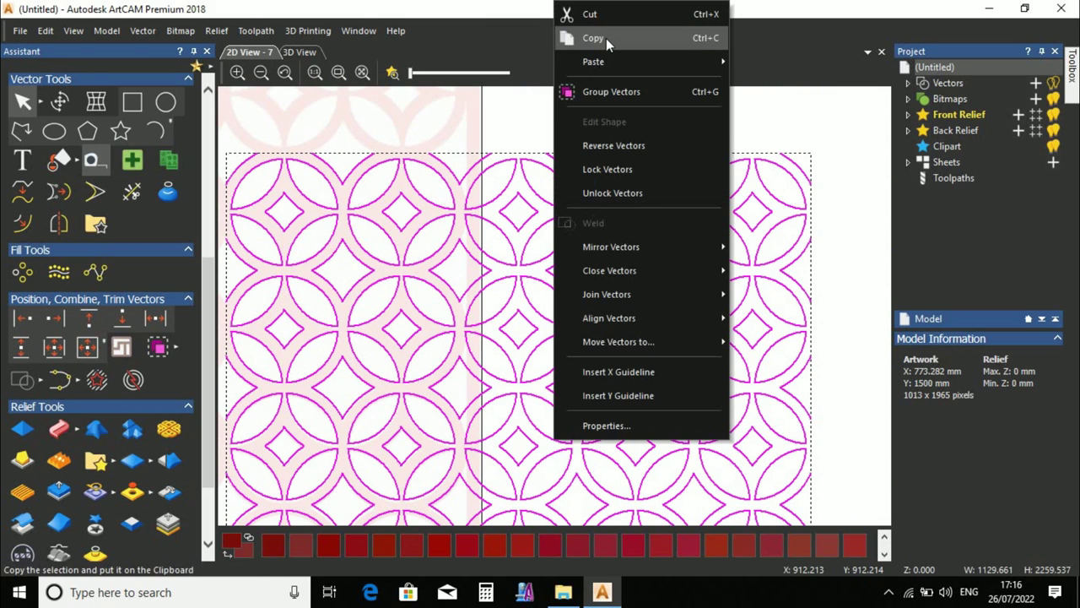
# Copy the joined pattern to the clipboard and minimize ArtCAM.
pyautogui.click(606, 38)
pyautogui.scroll(-4, 557, 302)
pyautogui.click(989, 9)
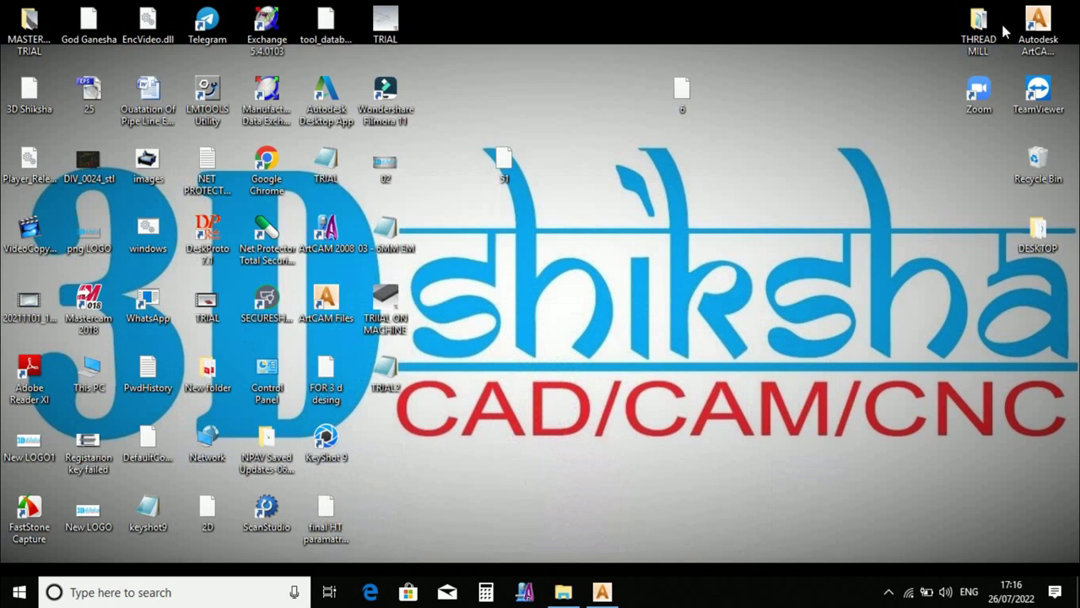
# Launch ArtCAM from the desktop and create a new model 700 mm wide by 1500 mm high.
pyautogui.doubleClick(1038, 23)
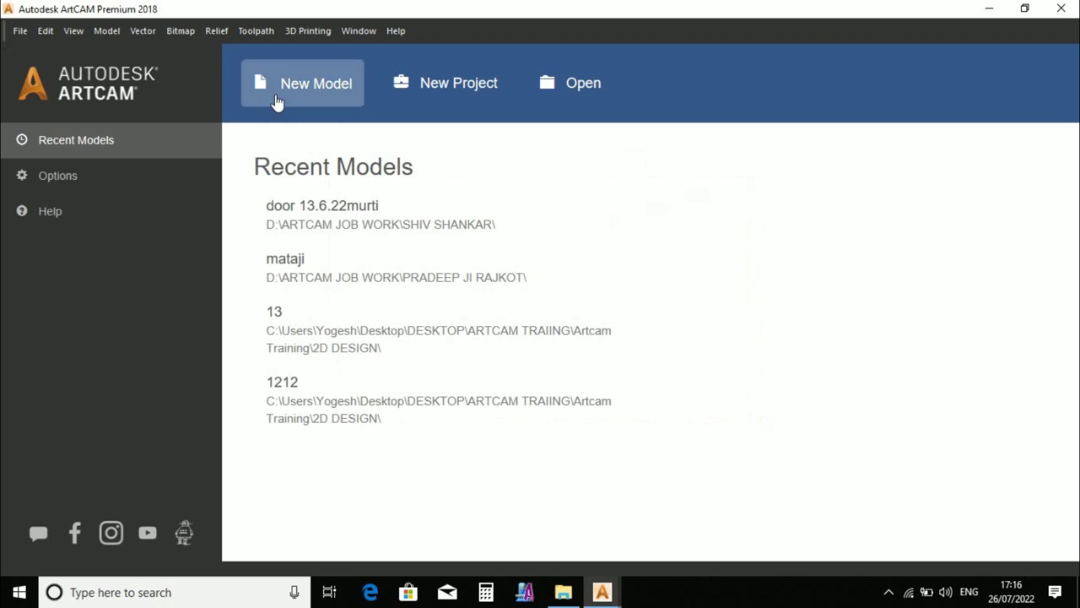
pyautogui.click(277, 102)
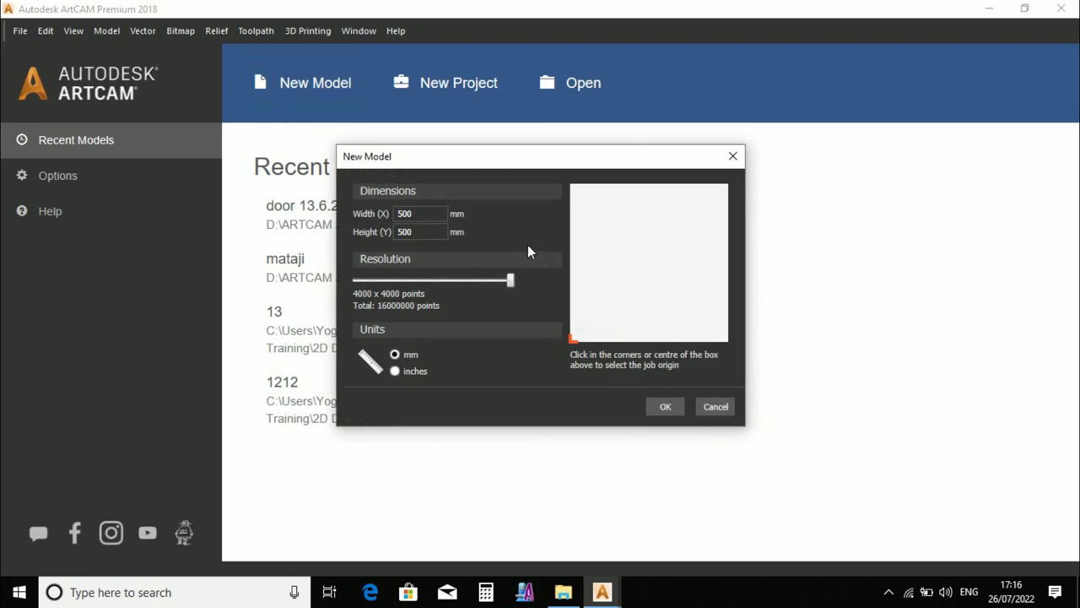
pyautogui.click(416, 213)
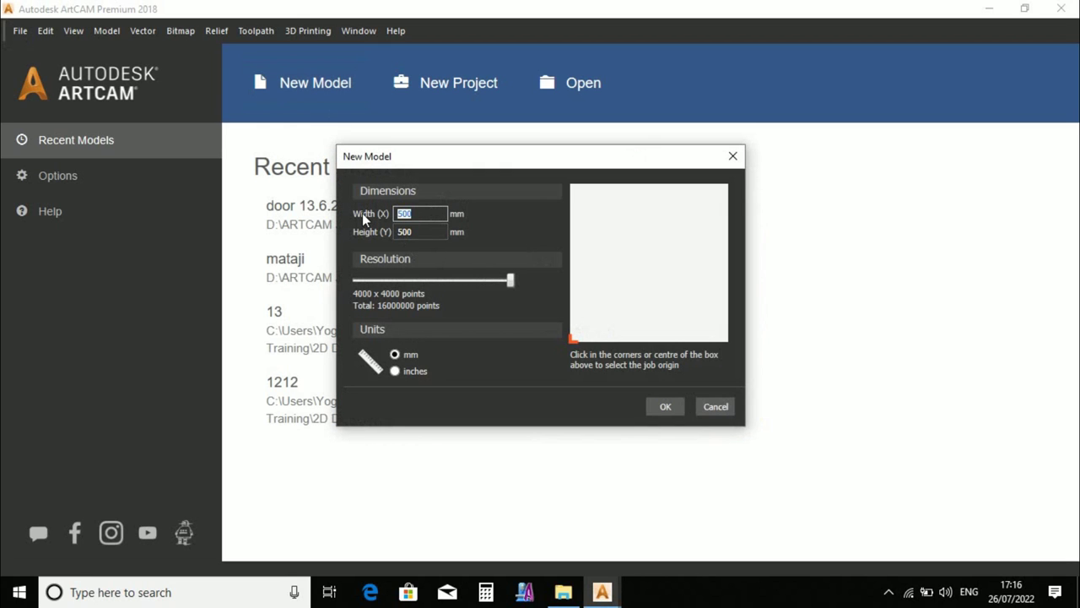
pyautogui.click(415, 216)
pyautogui.write('1500')
pyautogui.press('Tab')
pyautogui.write('800')
pyautogui.doubleClick(426, 231)
pyautogui.write('1500')
pyautogui.click(422, 215)
pyautogui.write('700')
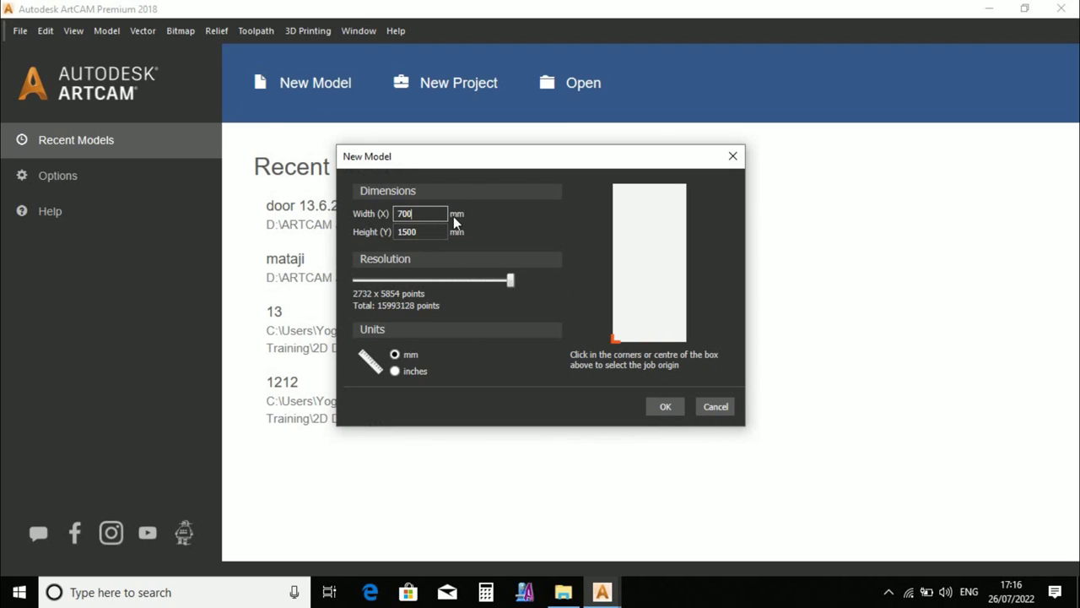
pyautogui.click(662, 410)
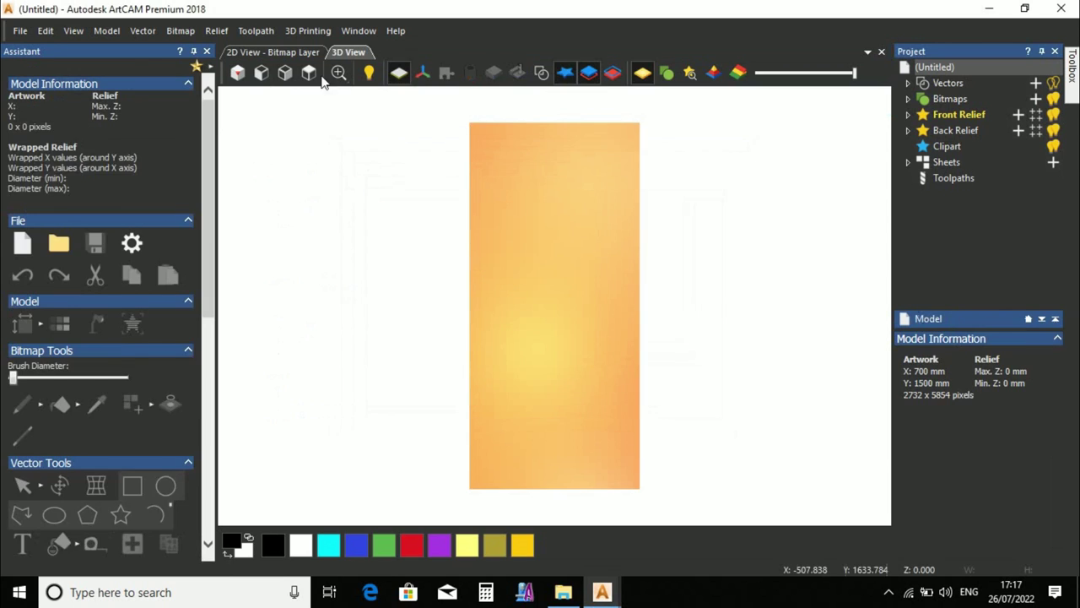
# Paste the copied tiled pattern into the 700 × 1500 mm model, group it and centre it on the page.
pyautogui.rightClick(548, 222)
pyautogui.moveTo(588, 235)
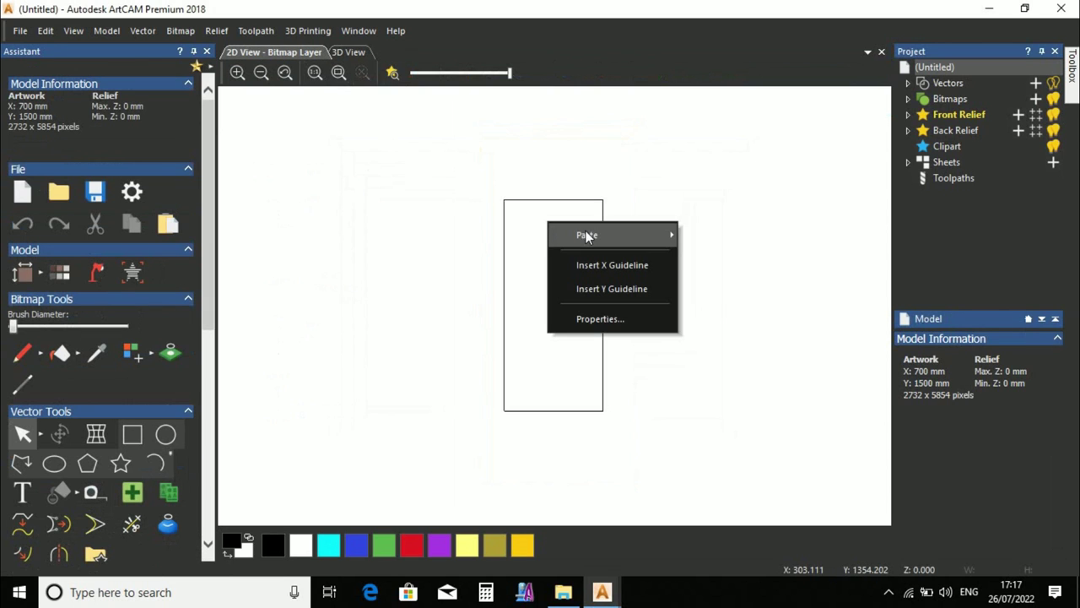
pyautogui.click(719, 237)
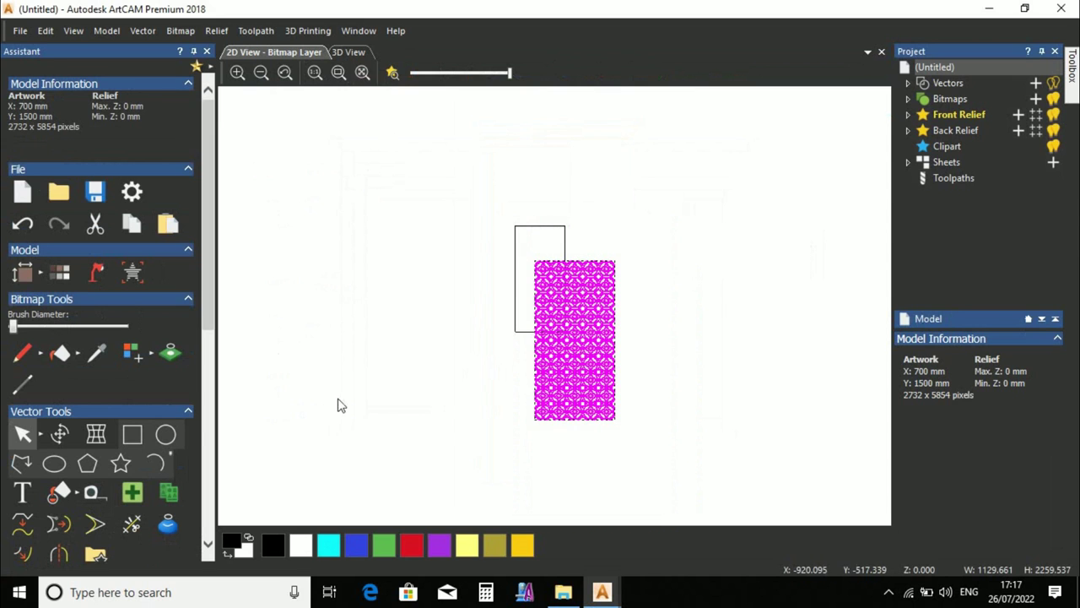
pyautogui.scroll(-5, 142, 419)
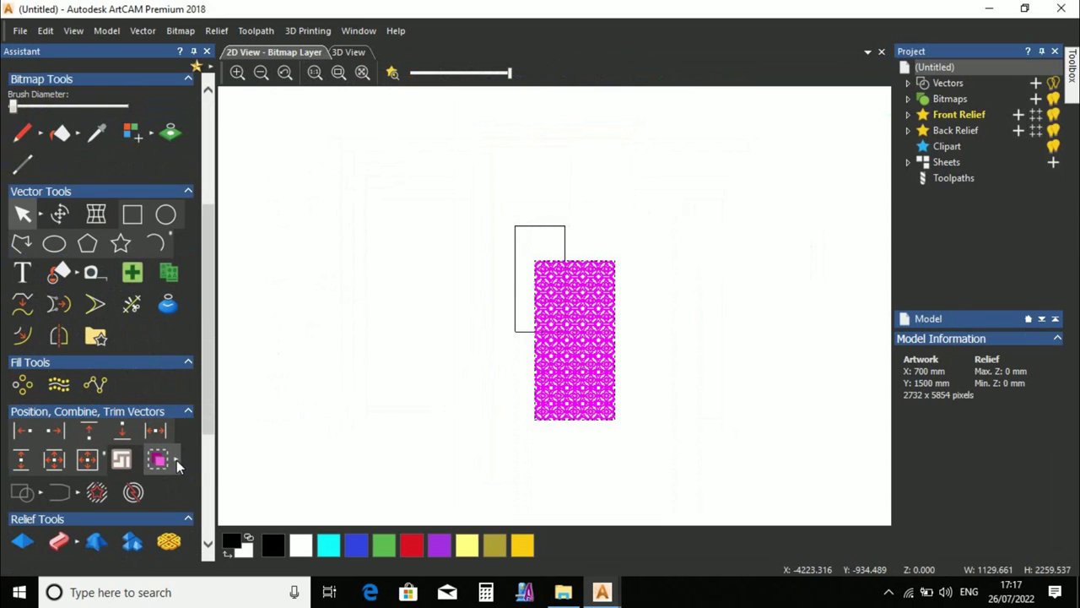
pyautogui.click(579, 362)
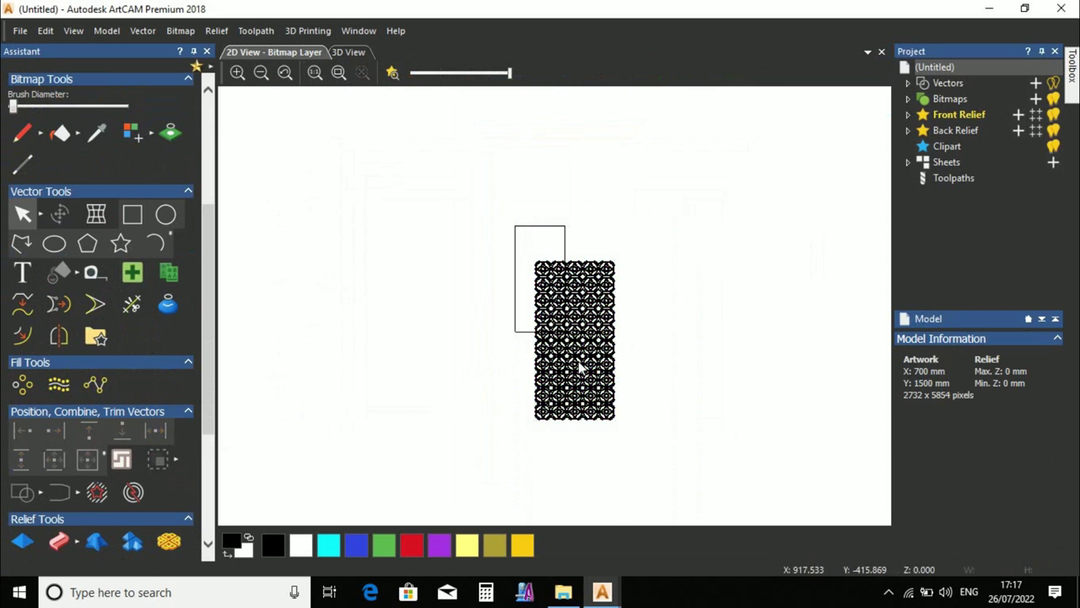
pyautogui.click(87, 459)
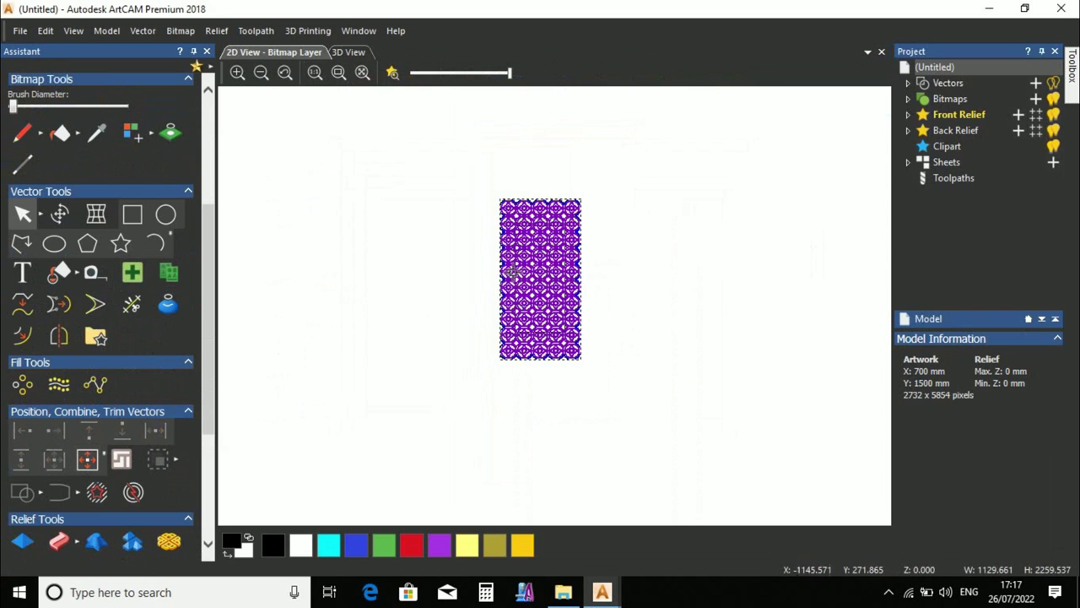
pyautogui.click(133, 216)
# Draw a rectangle starting at the page's top-left corner over the pattern.
pyautogui.scroll(2, 488, 210)
pyautogui.scroll(2, 488, 210)
pyautogui.scroll(2, 428, 187)
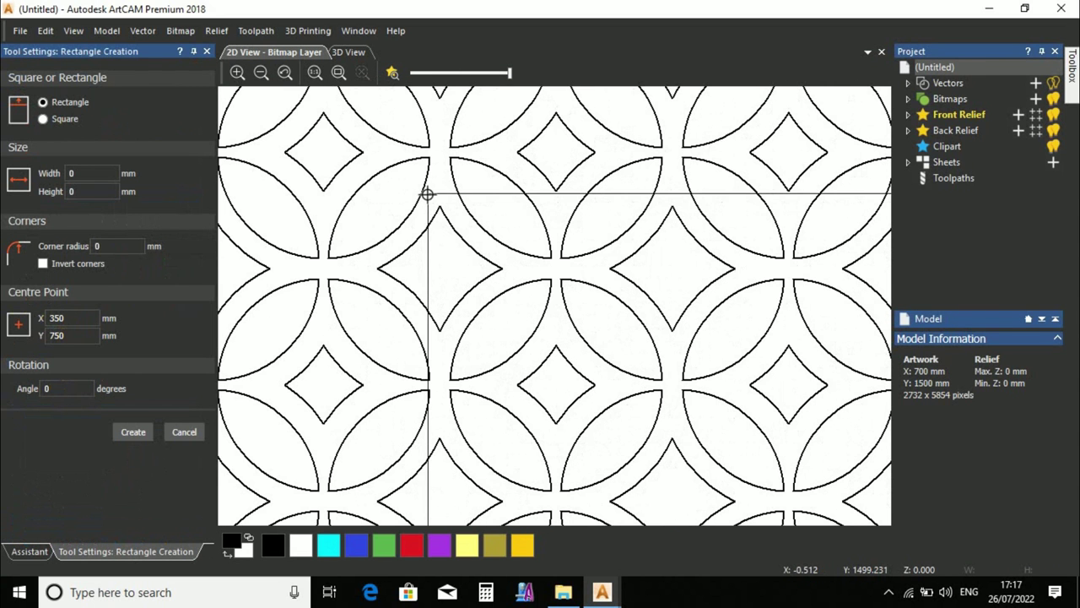
pyautogui.scroll(2, 428, 194)
pyautogui.scroll(2, 432, 201)
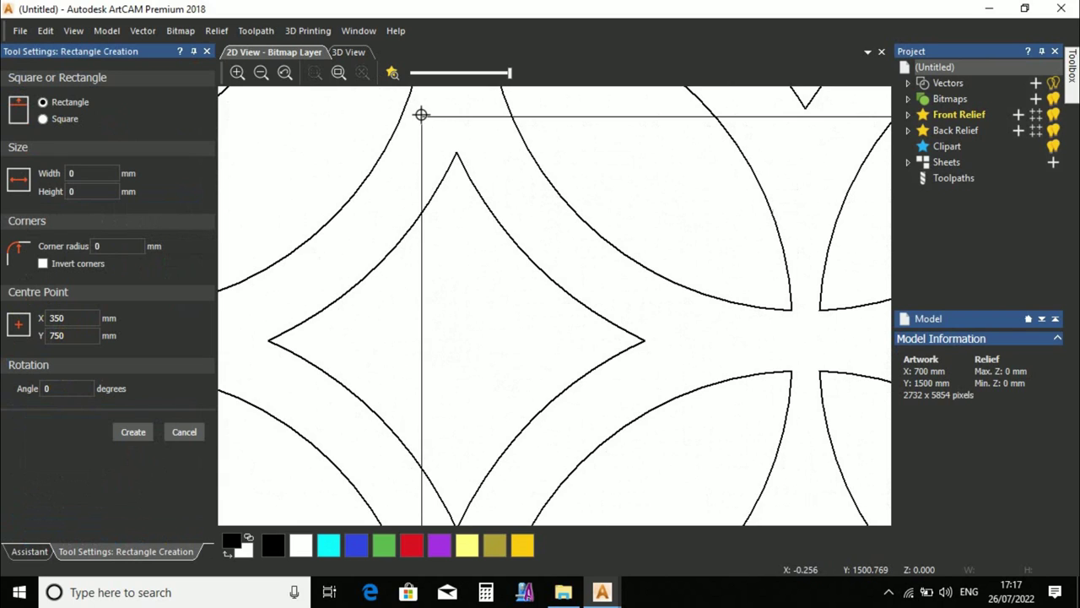
pyautogui.moveTo(422, 117); pyautogui.dragTo(602, 309)
pyautogui.scroll(-3, 603, 309)
pyautogui.scroll(-2, 549, 287)
pyautogui.scroll(2, 621, 454)
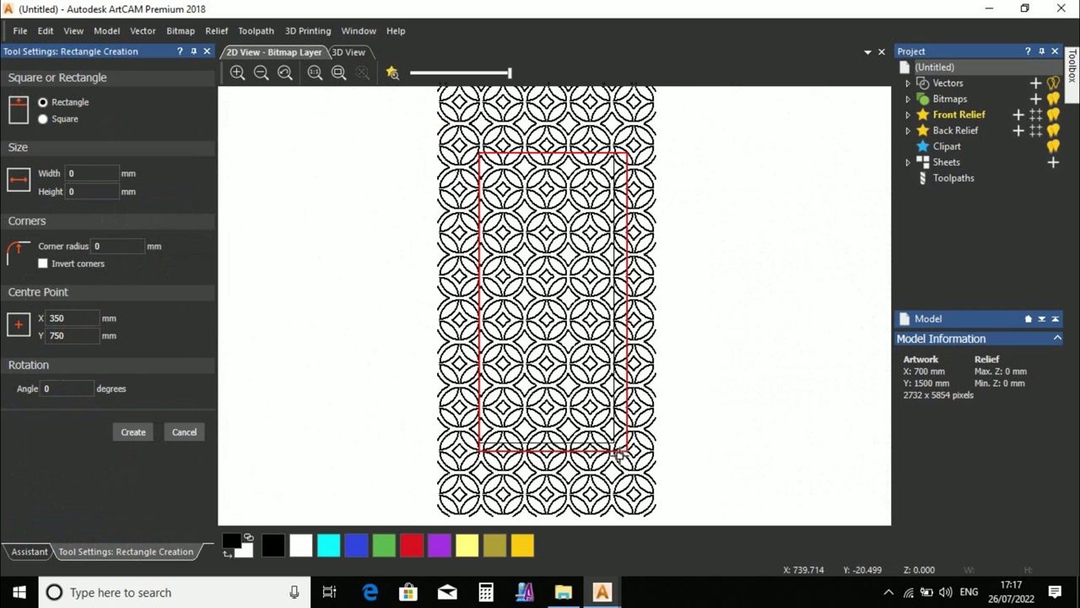
pyautogui.scroll(2, 620, 454)
pyautogui.scroll(-4, 591, 380)
pyautogui.press('Escape')
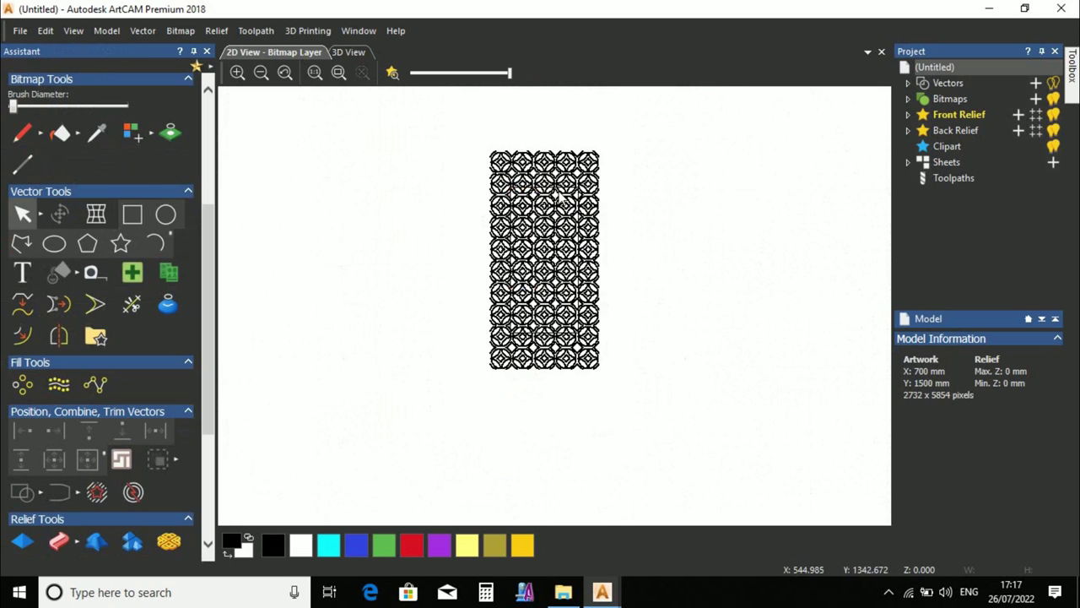
pyautogui.scroll(2, 559, 198)
# Check the pattern's size in Transform and leave it at 1129.661 × 2259.537 mm.
pyautogui.click(625, 199)
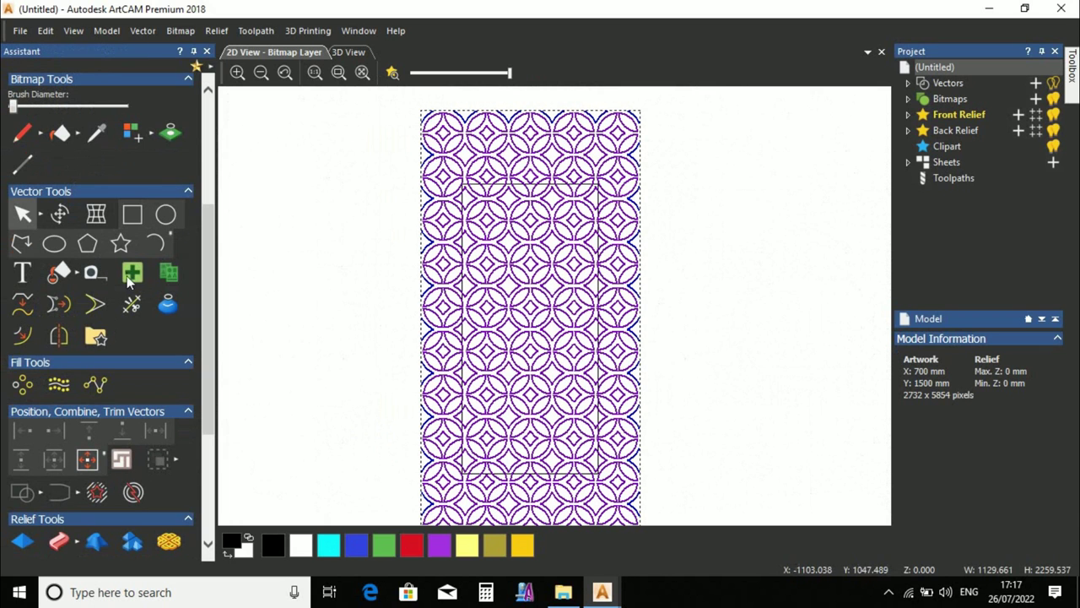
pyautogui.click(60, 214)
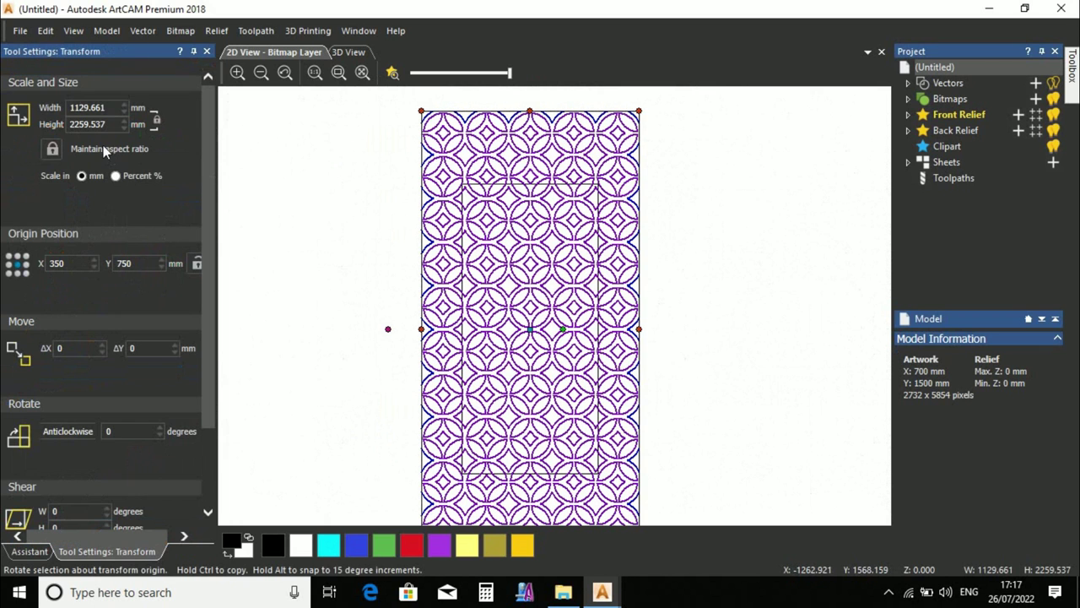
pyautogui.click(111, 116)
pyautogui.press('Tab')
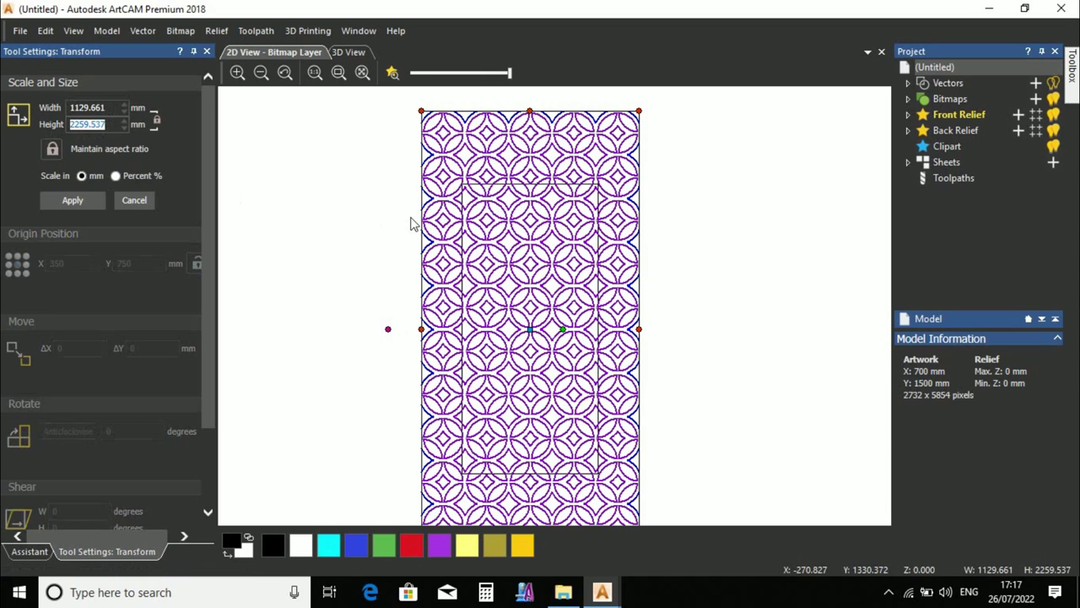
pyautogui.click(207, 51)
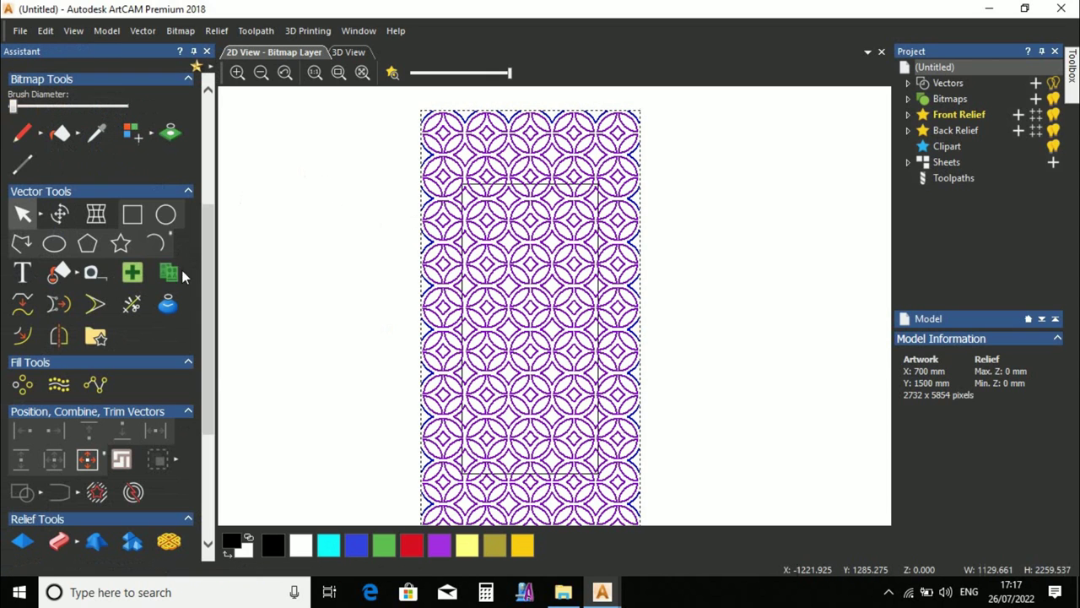
# Draw a 700 × 1500 mm rectangle framing the pattern.
pyautogui.click(133, 214)
pyautogui.scroll(5, 468, 184)
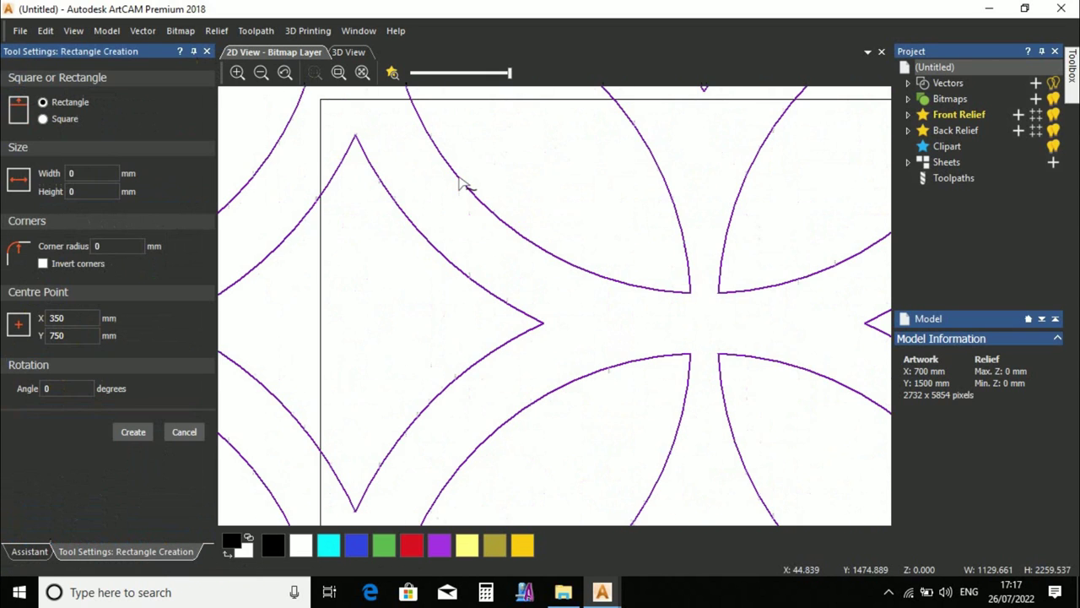
pyautogui.moveTo(321, 99); pyautogui.dragTo(646, 289)
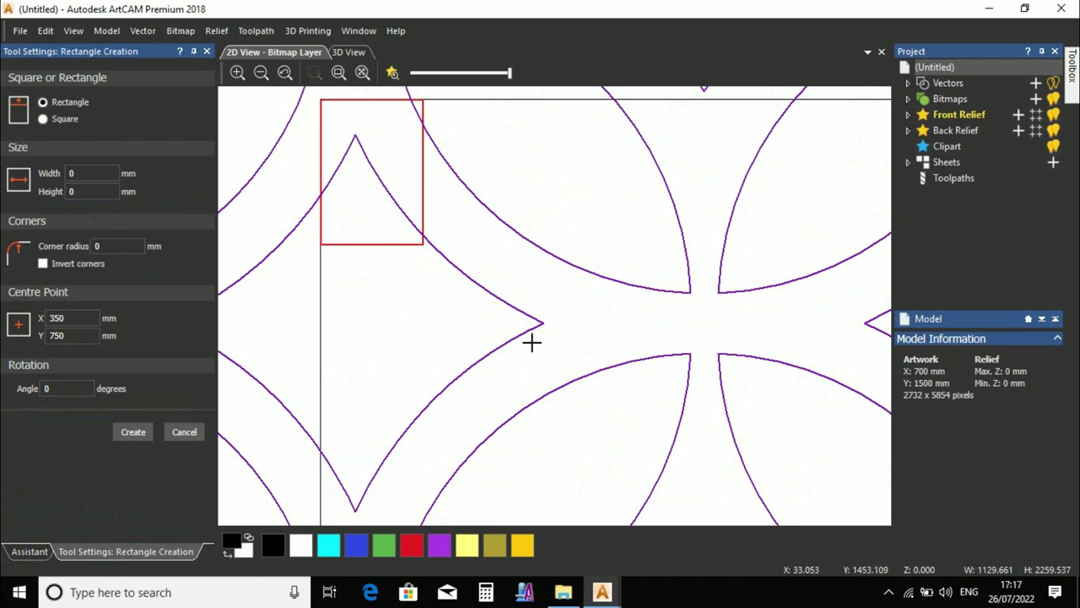
pyautogui.scroll(-5, 638, 330)
pyautogui.scroll(2, 602, 454)
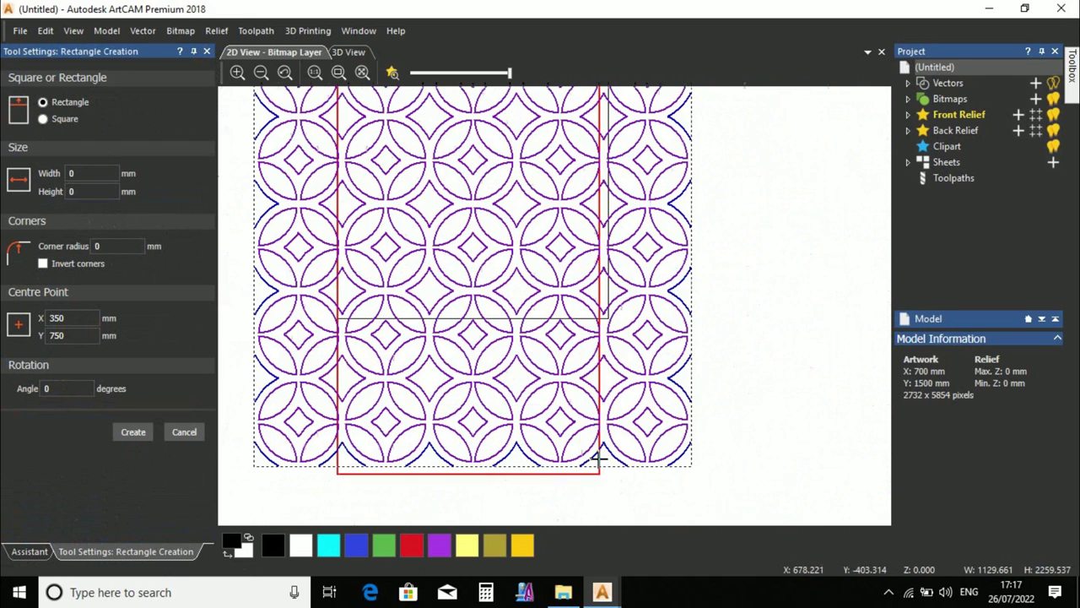
pyautogui.scroll(3, 588, 317)
pyautogui.moveTo(588, 317); pyautogui.dragTo(668, 317)
pyautogui.click(134, 431)
pyautogui.click(184, 431)
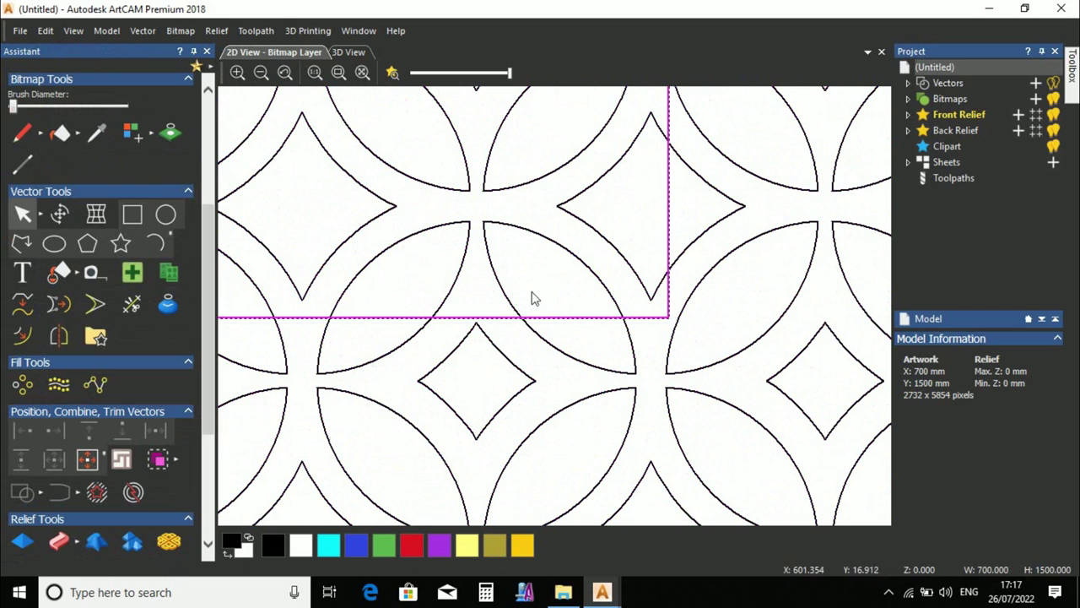
pyautogui.scroll(-3, 593, 340)
pyautogui.scroll(-3, 593, 340)
pyautogui.scroll(3, 519, 177)
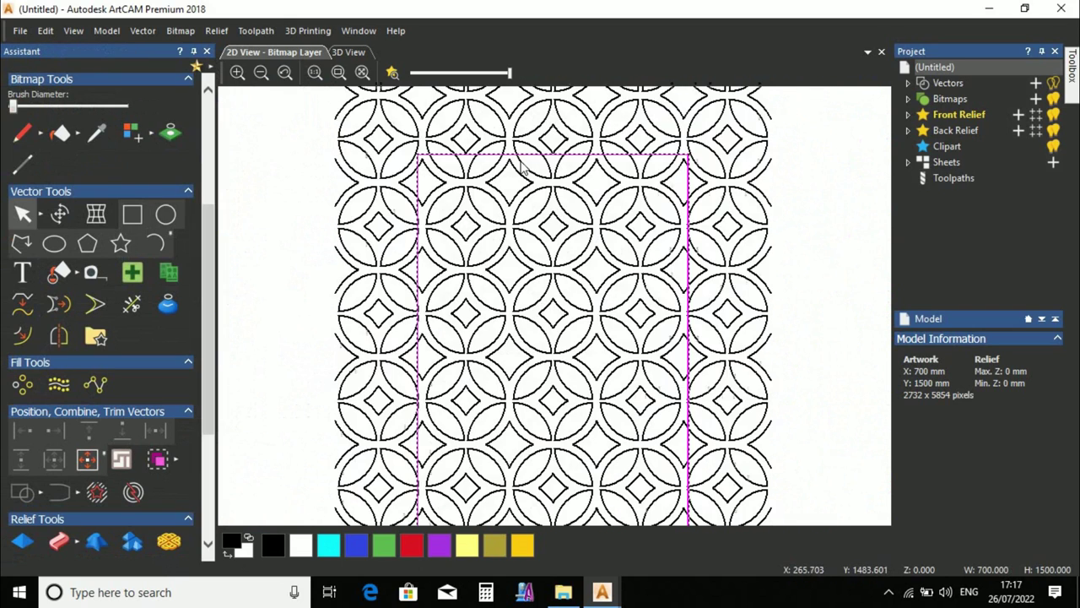
pyautogui.scroll(2, 436, 163)
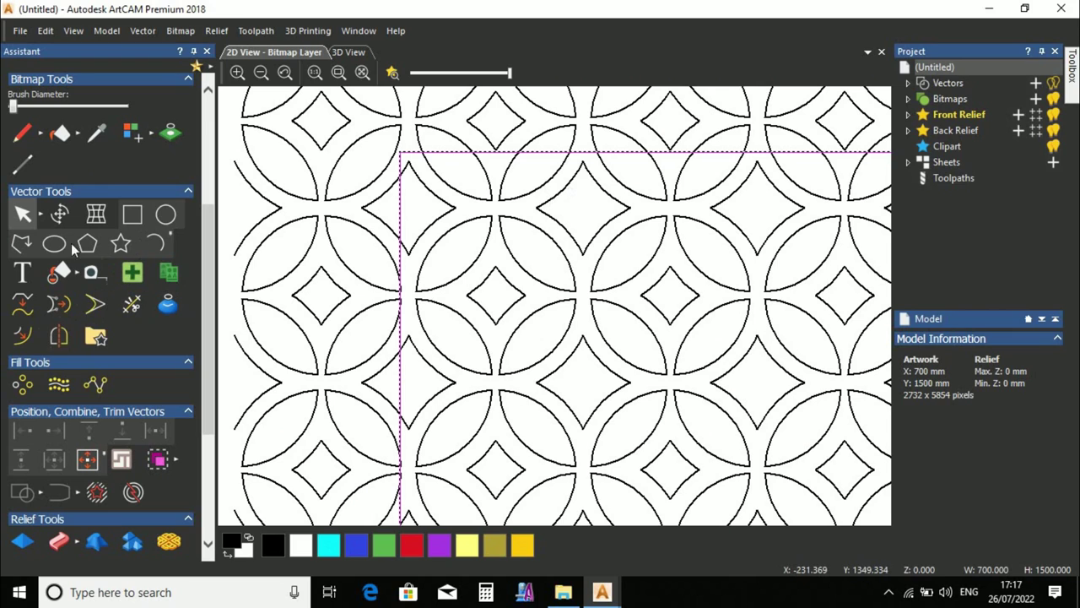
# Offset the rectangle inwards by about 53.8 mm with sharp corners.
pyautogui.click(24, 338)
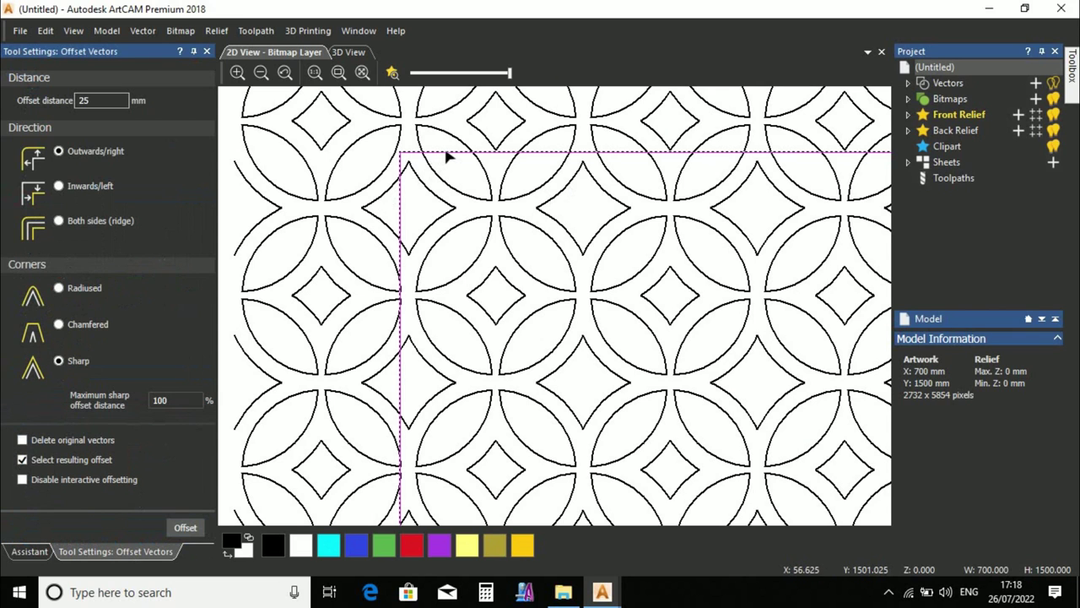
pyautogui.moveTo(455, 170); pyautogui.dragTo(463, 200)
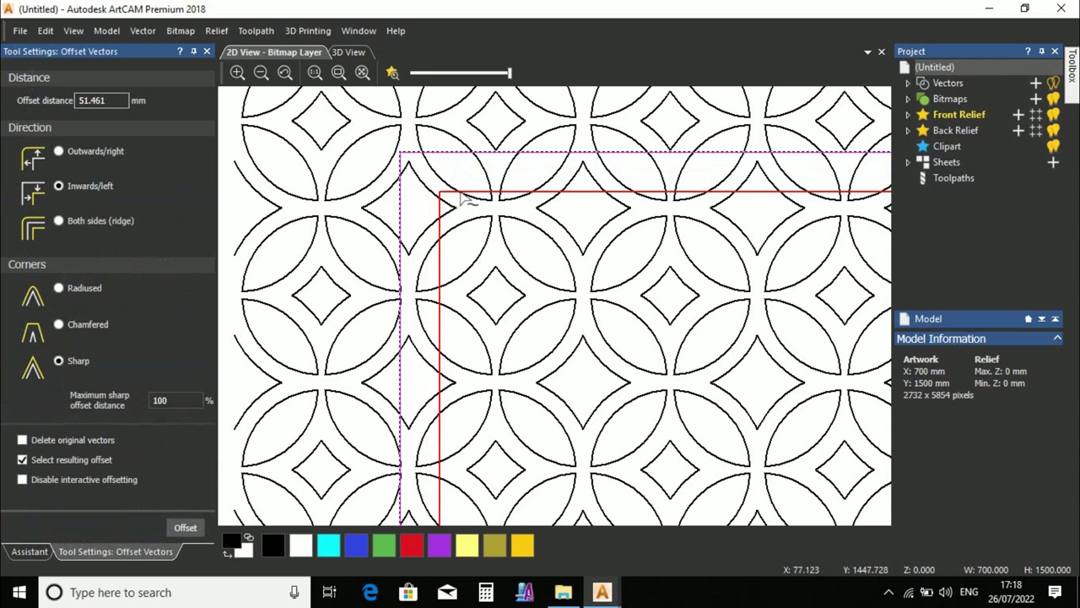
pyautogui.moveTo(460, 198); pyautogui.dragTo(463, 201)
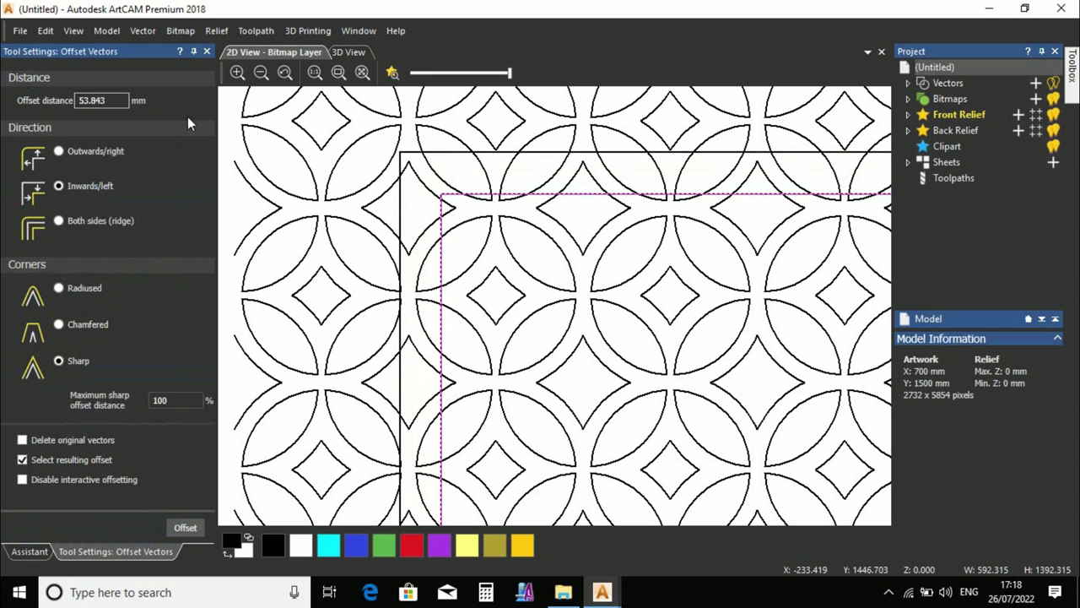
pyautogui.click(206, 52)
# Clip the pattern to inside the inner rectangle using Inside and Trim.
pyautogui.click(512, 256)
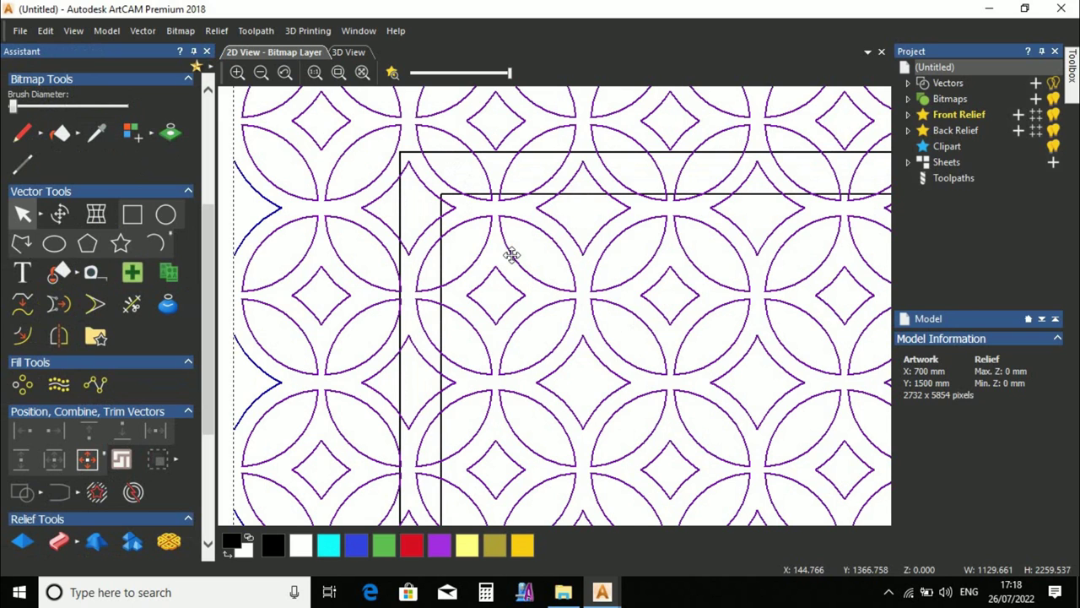
pyautogui.click(443, 257)
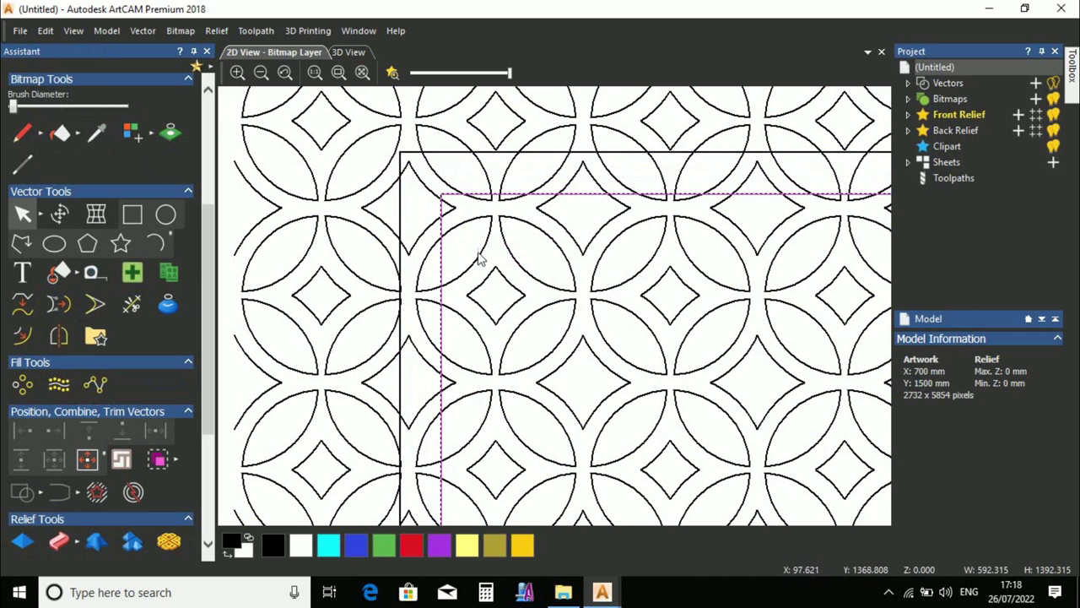
pyautogui.click(501, 226)
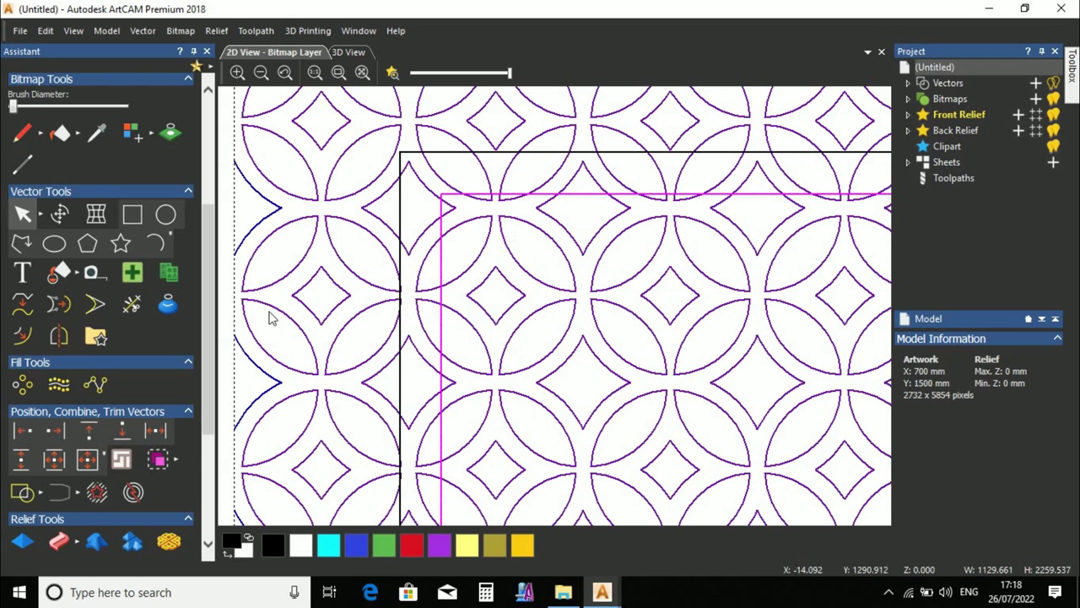
pyautogui.click(97, 494)
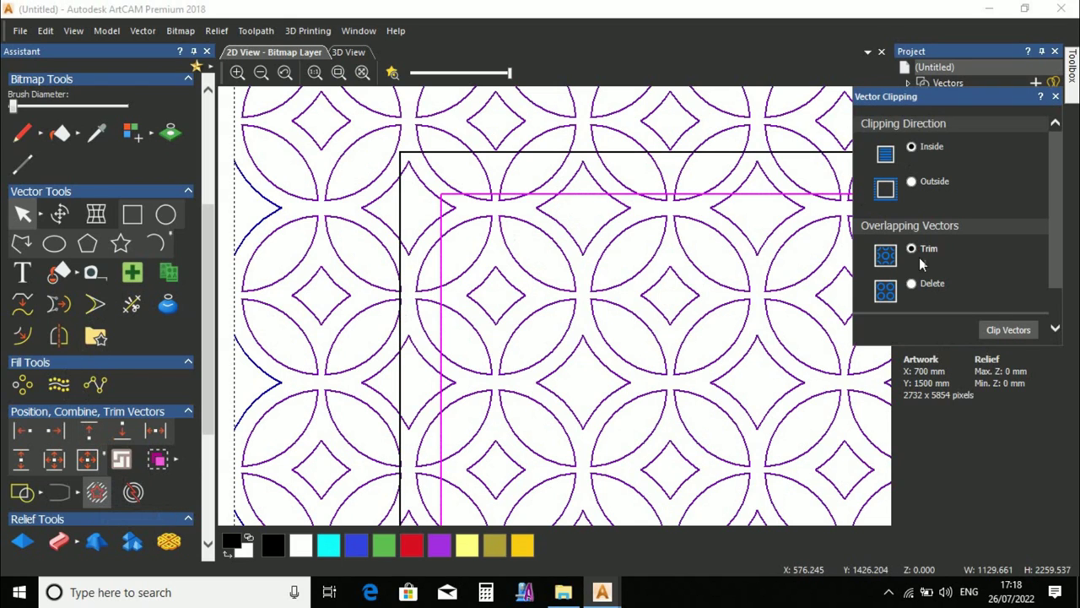
pyautogui.click(1008, 329)
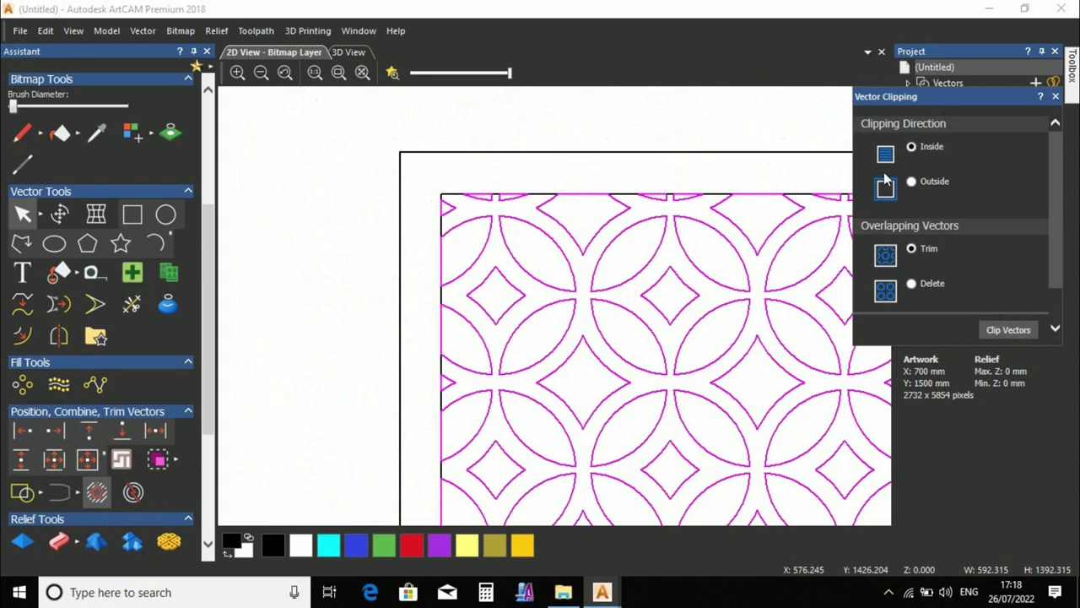
pyautogui.click(1055, 97)
# Delete the inner rectangle, leaving a blank margin inside the outer border.
pyautogui.scroll(2, 532, 186)
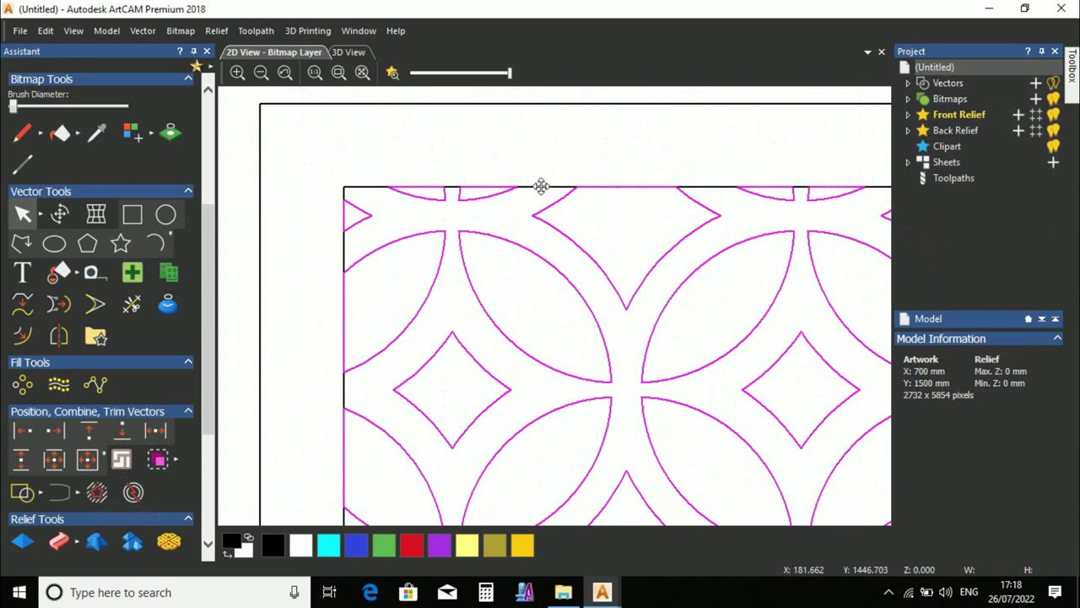
pyautogui.click(541, 185)
pyautogui.scroll(-3, 549, 287)
pyautogui.scroll(1, 572, 338)
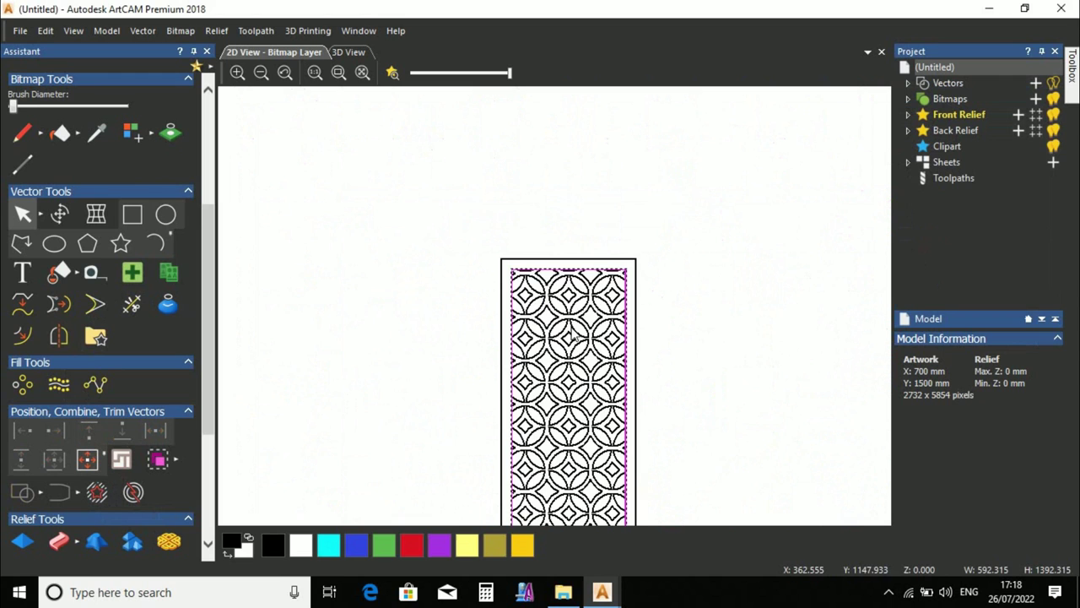
pyautogui.scroll(1, 552, 308)
pyautogui.scroll(1, 532, 257)
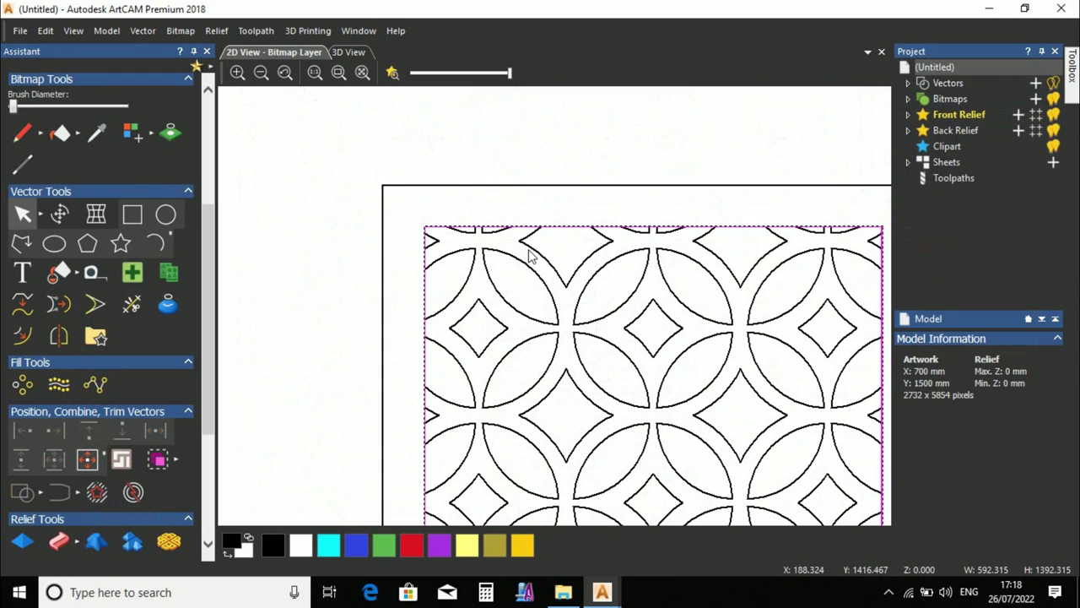
pyautogui.press('Delete')
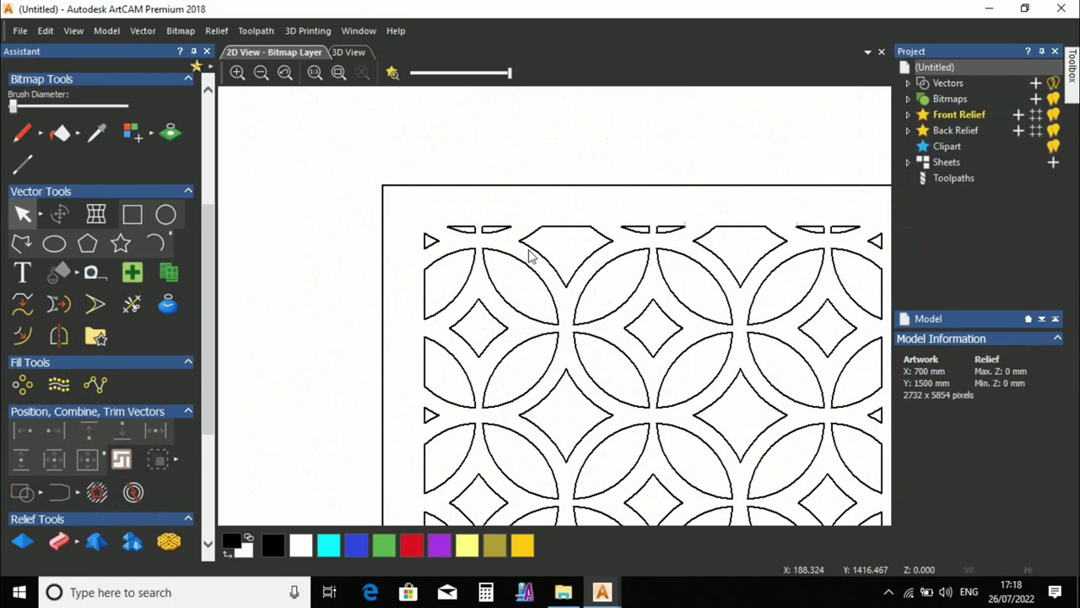
pyautogui.scroll(-3, 591, 253)
pyautogui.scroll(2, 603, 419)
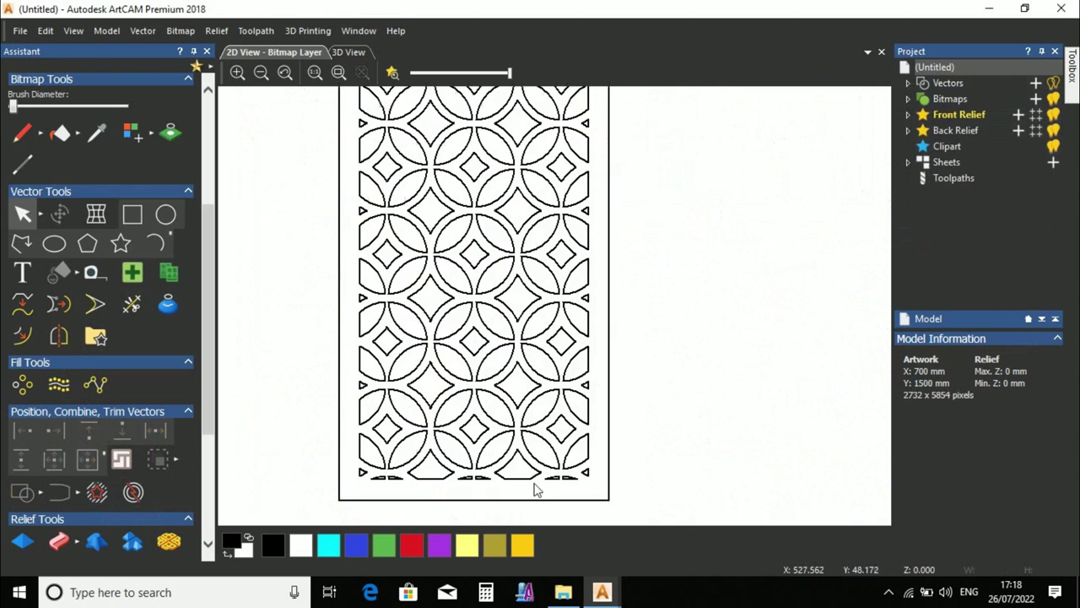
pyautogui.scroll(1, 426, 483)
pyautogui.scroll(-2, 528, 400)
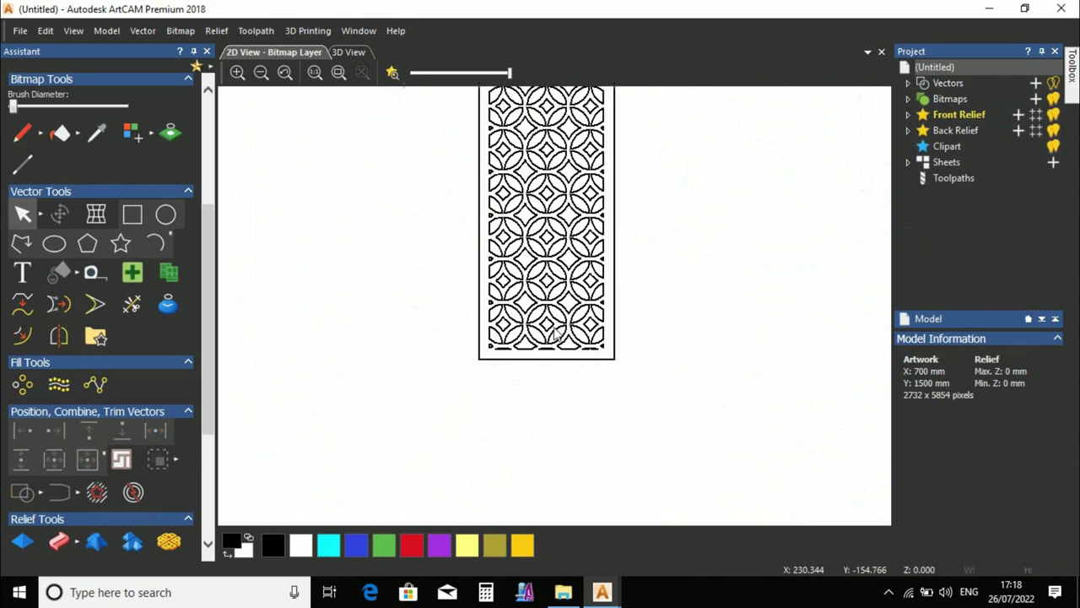
pyautogui.scroll(-2, 633, 222)
# Discard the old model without saving and create a new 900 × 1500 mm model.
pyautogui.moveTo(486, 165); pyautogui.dragTo(650, 379)
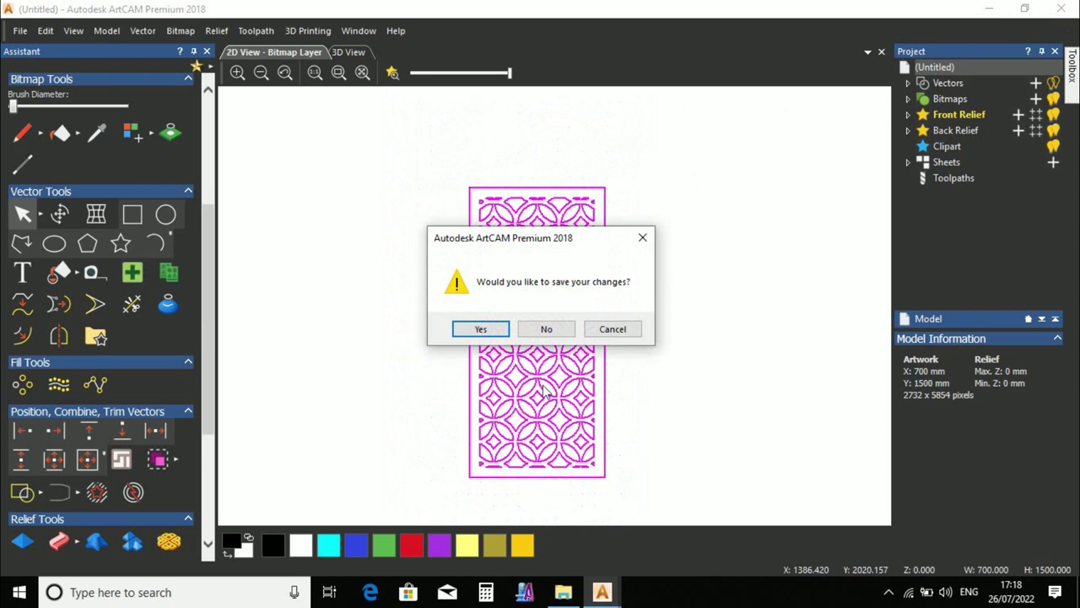
pyautogui.click(546, 328)
pyautogui.click(326, 100)
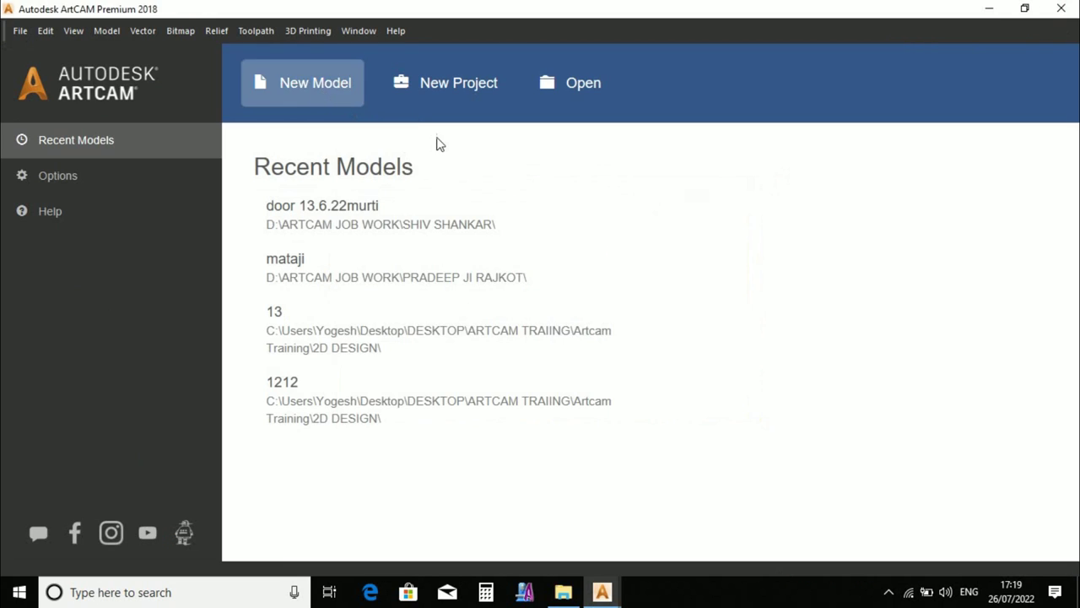
pyautogui.click(423, 213)
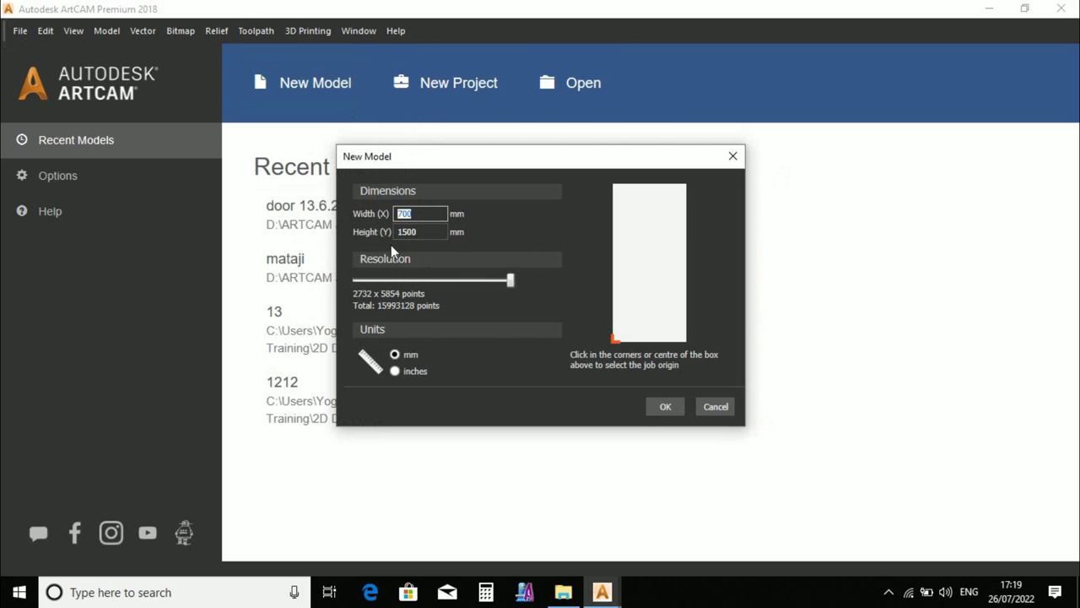
pyautogui.write('1000')
pyautogui.moveTo(446, 214); pyautogui.dragTo(385, 218)
pyautogui.write('900')
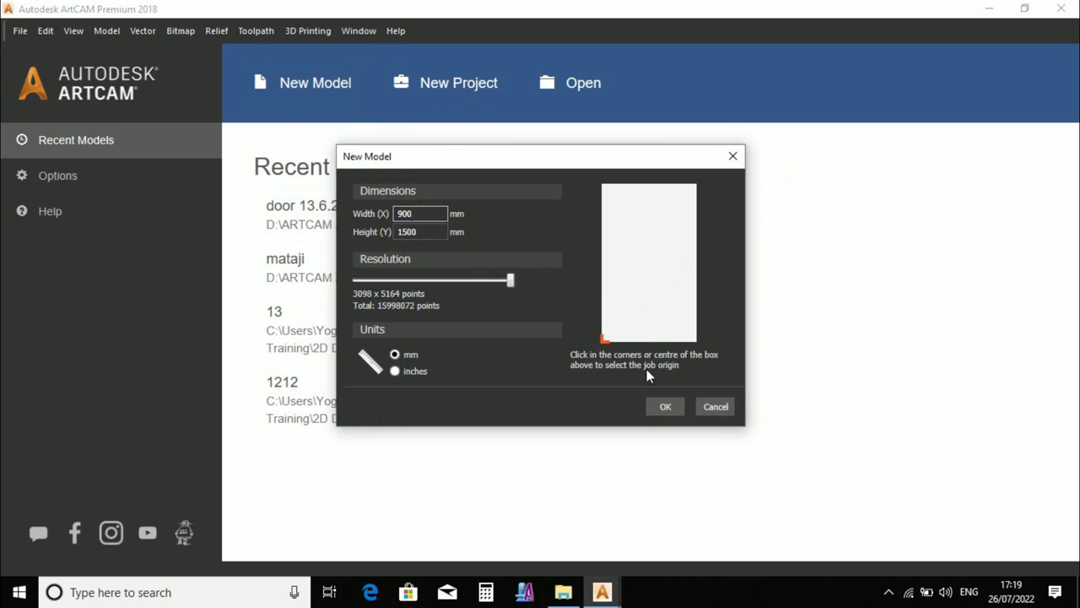
pyautogui.click(664, 408)
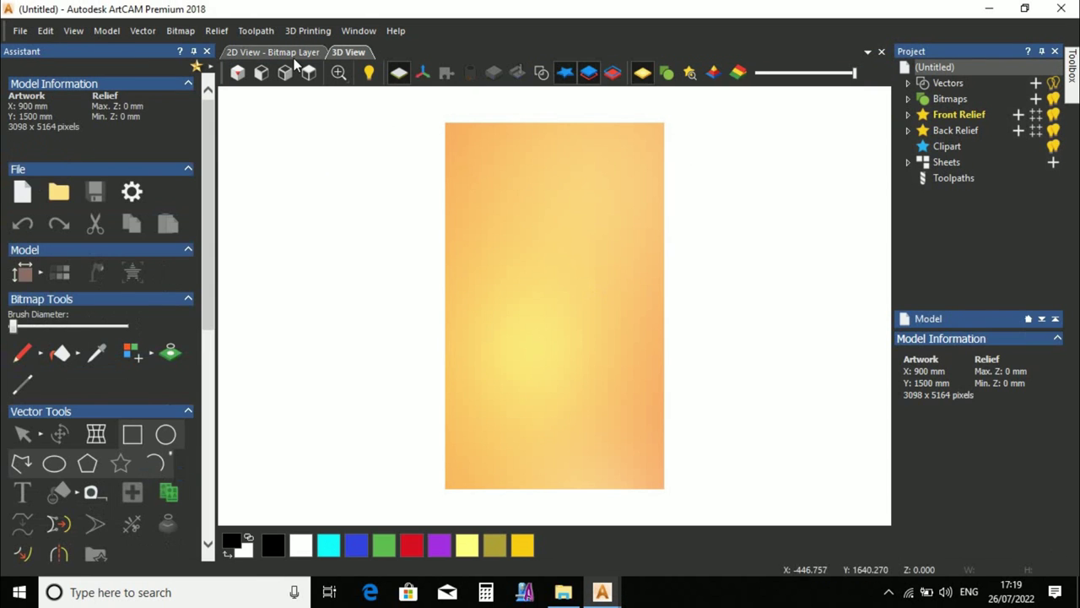
# Paste the tiled pattern into the new model and centre it on the page.
pyautogui.rightClick(548, 245)
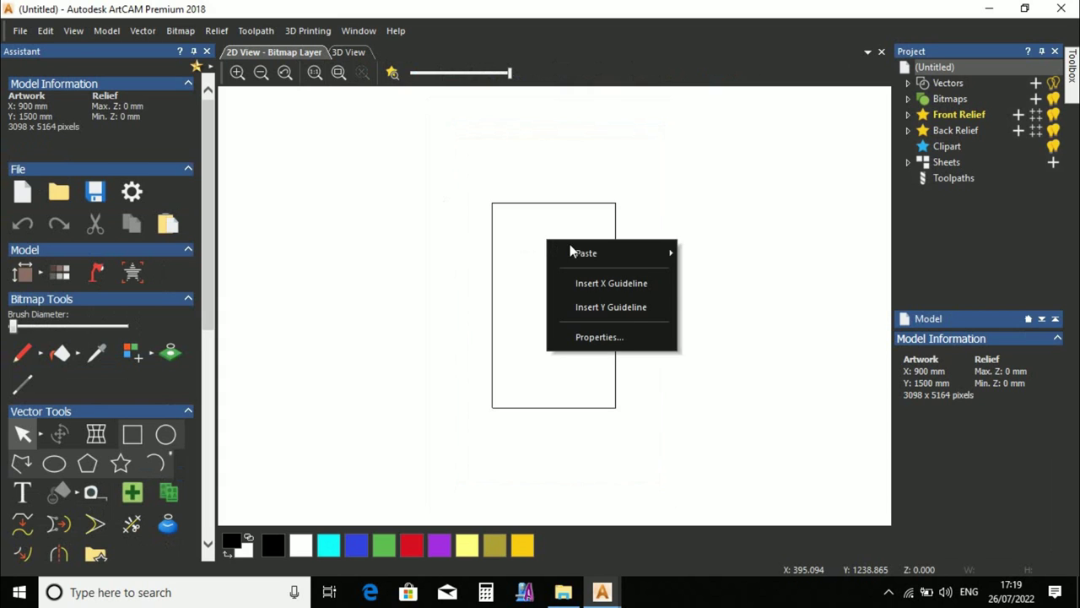
pyautogui.moveTo(599, 253)
pyautogui.click(736, 258)
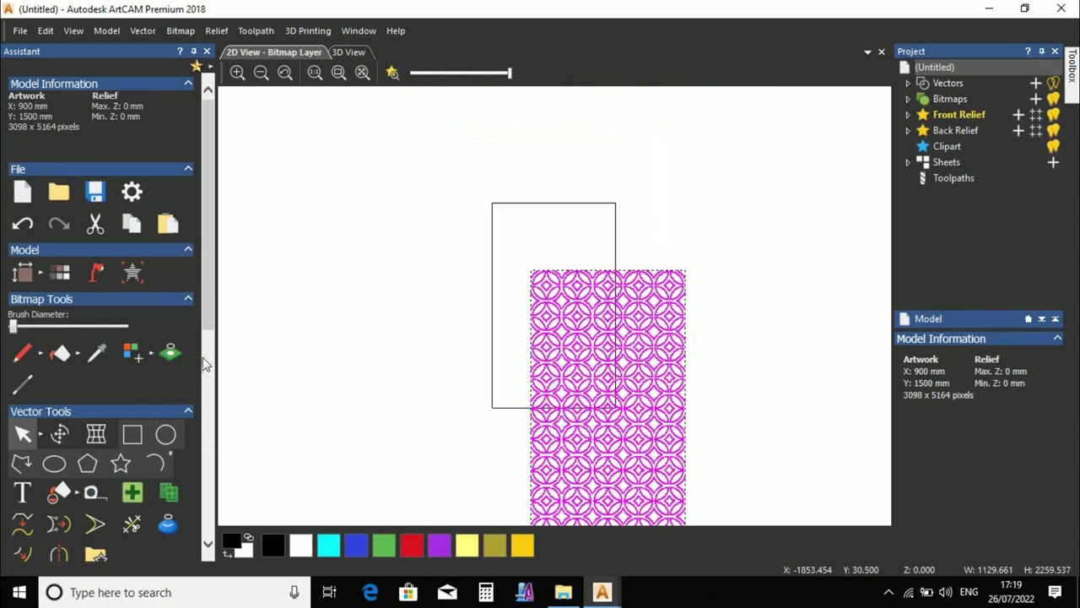
pyautogui.scroll(-5, 205, 289)
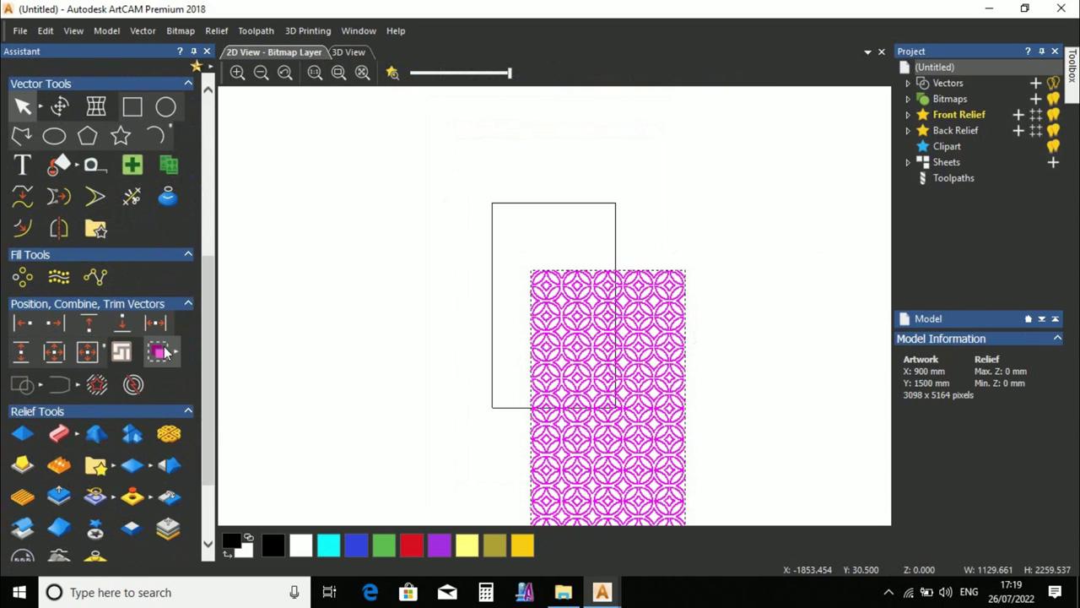
pyautogui.click(87, 349)
pyautogui.scroll(3, 607, 249)
pyautogui.scroll(-3, 600, 299)
# Rescale the pattern to 2000 mm height with aspect locked, about 1000 mm wide.
pyautogui.click(59, 105)
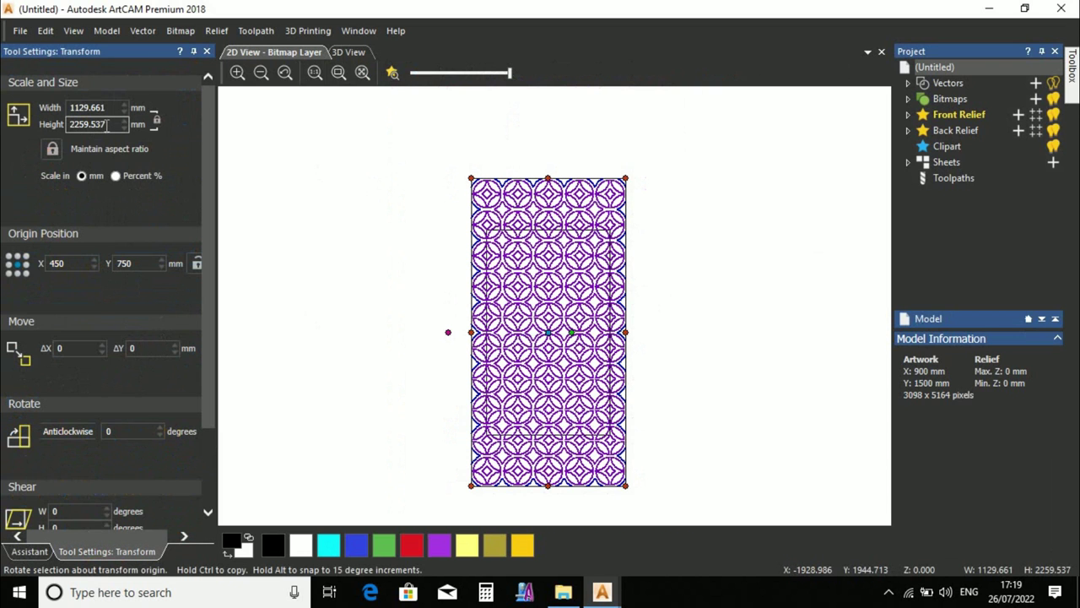
pyautogui.click(107, 125)
pyautogui.write('2000')
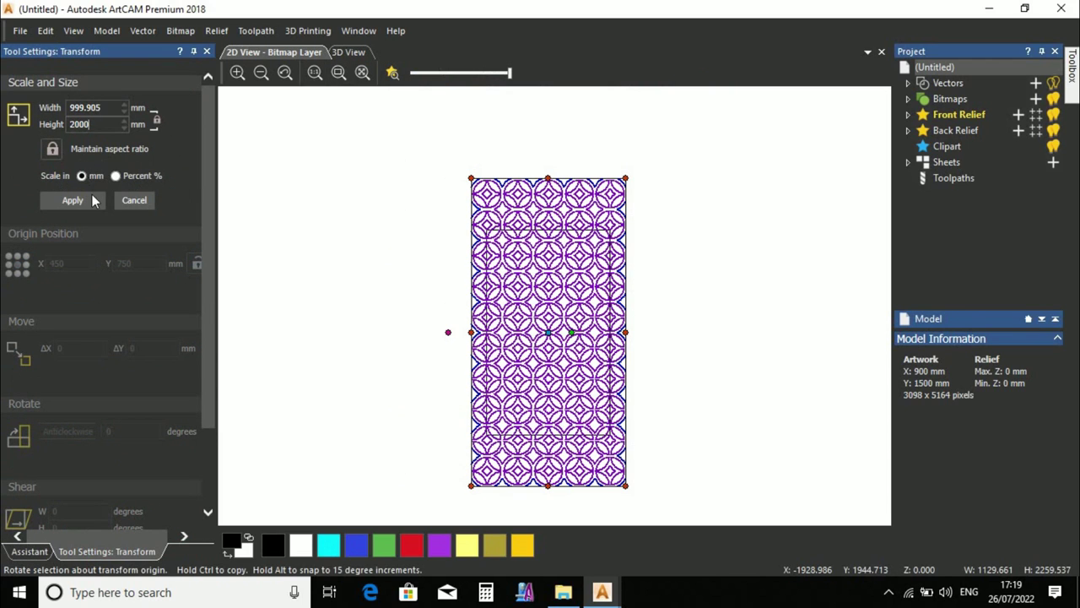
pyautogui.click(73, 202)
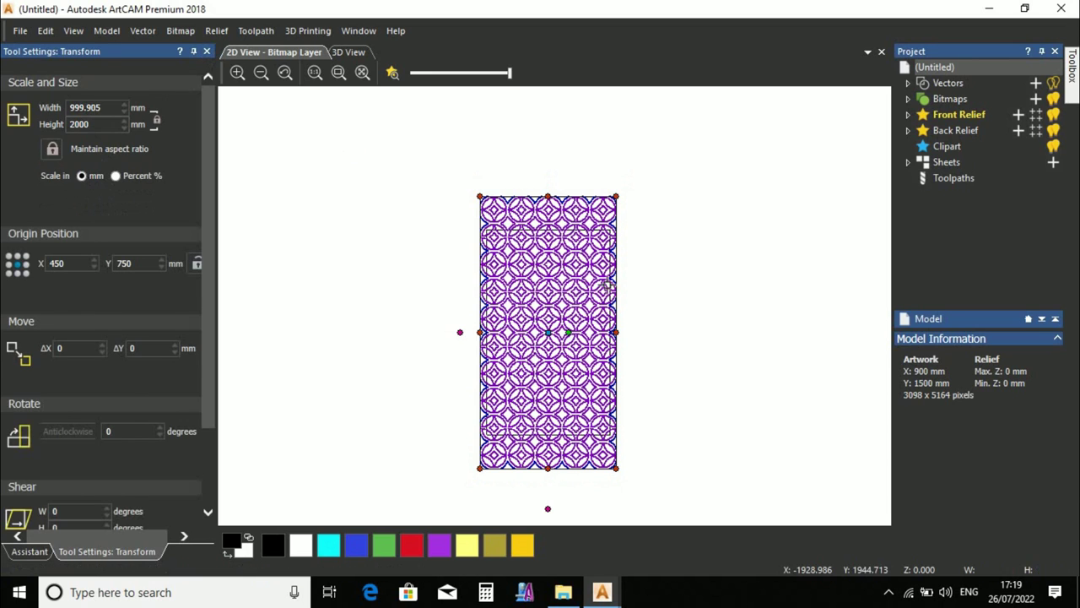
pyautogui.click(207, 52)
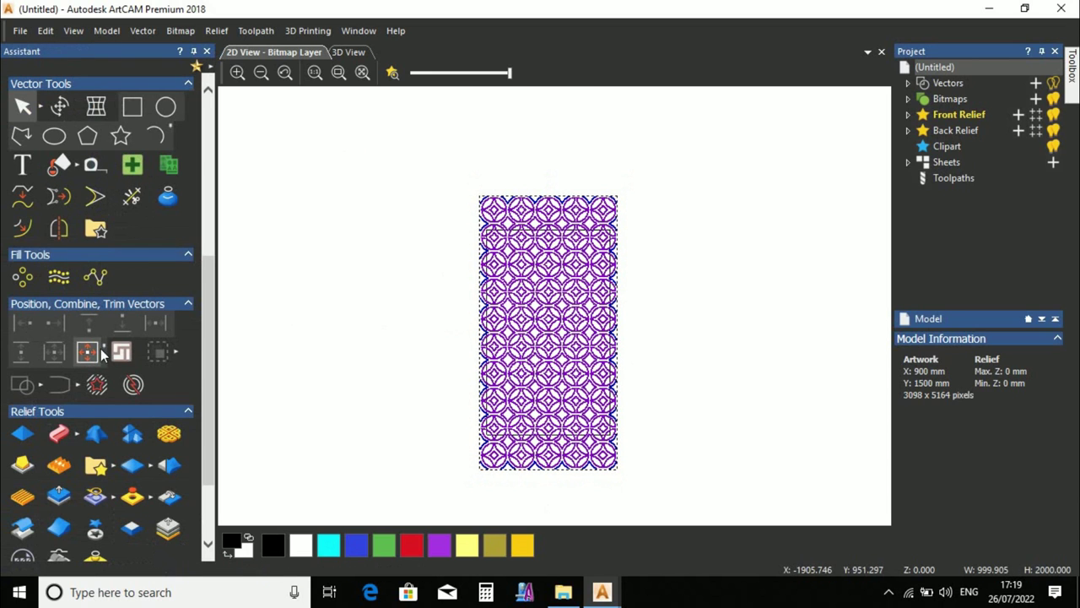
# Create a 900 × 1500 mm rectangle centred at 450/750 around the pattern.
pyautogui.scroll(2, 575, 433)
pyautogui.scroll(-2, 518, 434)
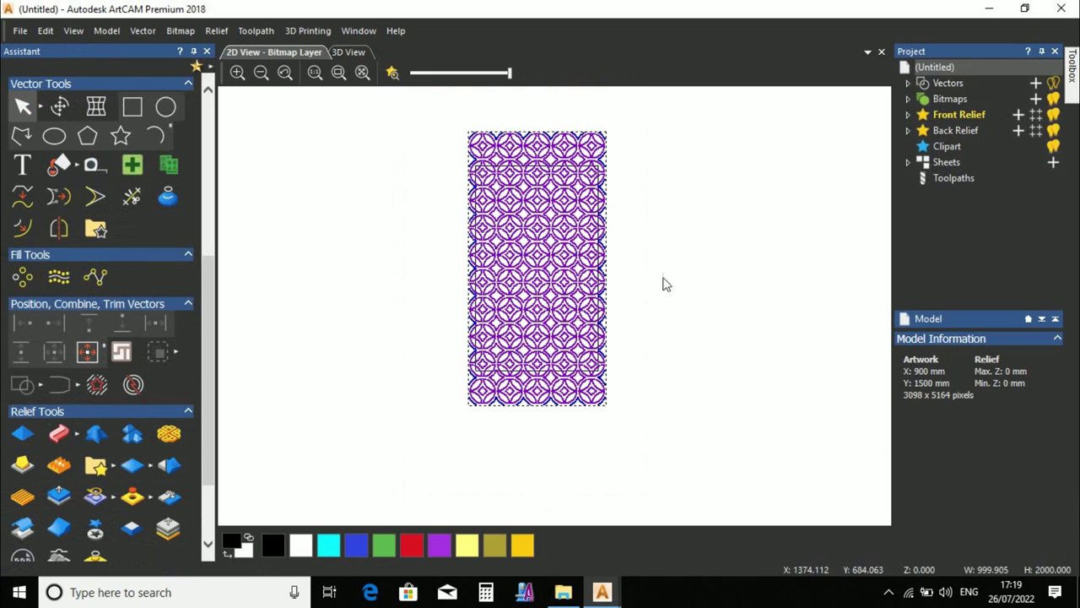
pyautogui.click(490, 157)
pyautogui.scroll(4, 490, 155)
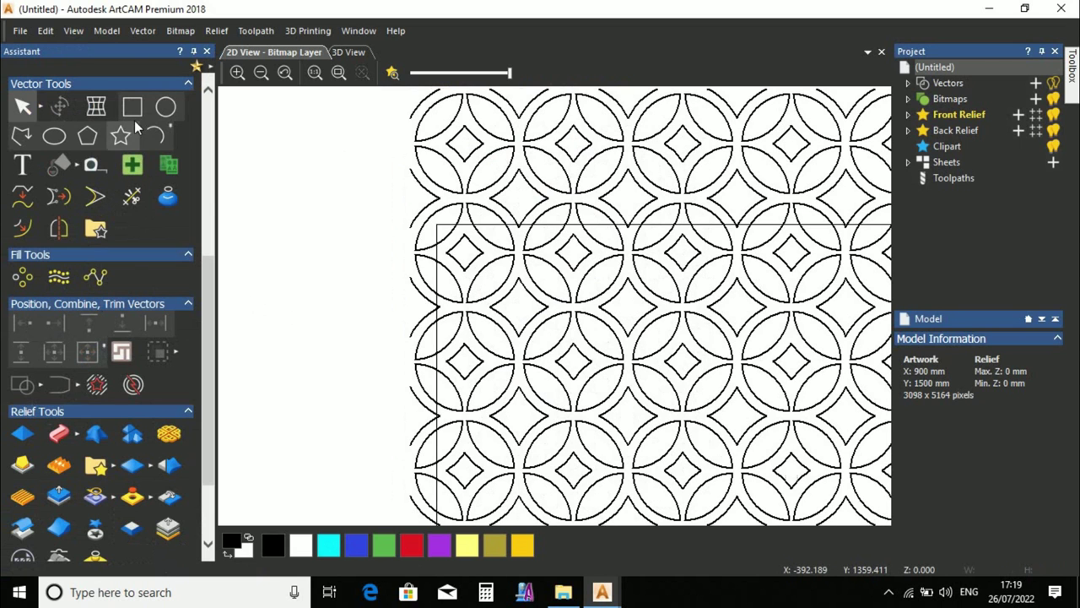
pyautogui.click(133, 108)
pyautogui.scroll(2, 455, 227)
pyautogui.scroll(2, 441, 221)
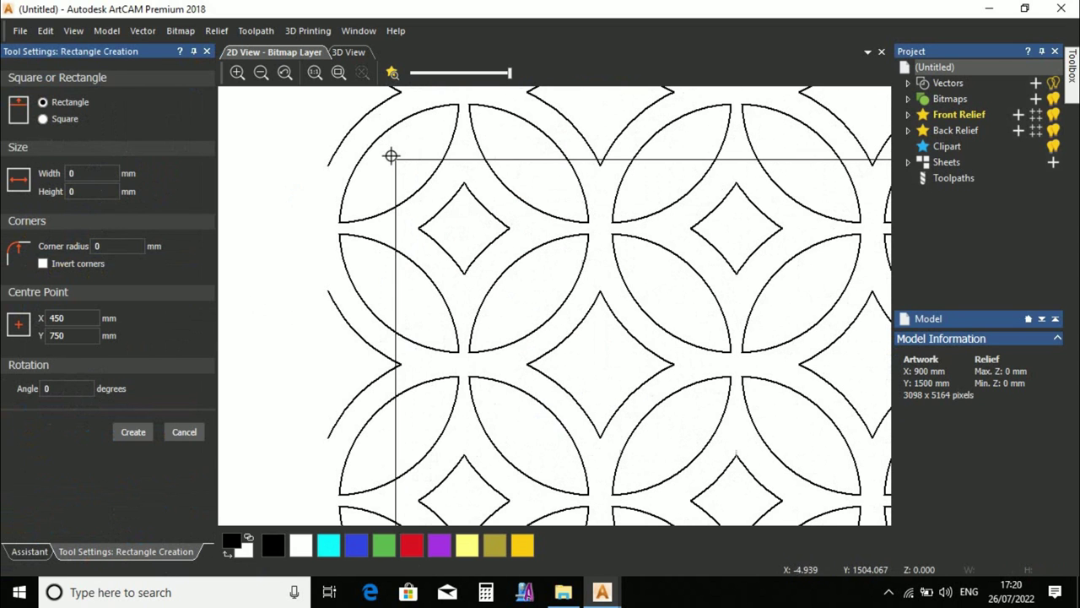
pyautogui.moveTo(394, 160)
pyautogui.mouseDown()
pyautogui.moveTo(653, 270)
pyautogui.moveTo(706, 478)
pyautogui.mouseUp()
pyautogui.scroll(-2, 652, 270)
pyautogui.scroll(-3, 652, 270)
pyautogui.scroll(3, 627, 434)
pyautogui.scroll(2, 599, 422)
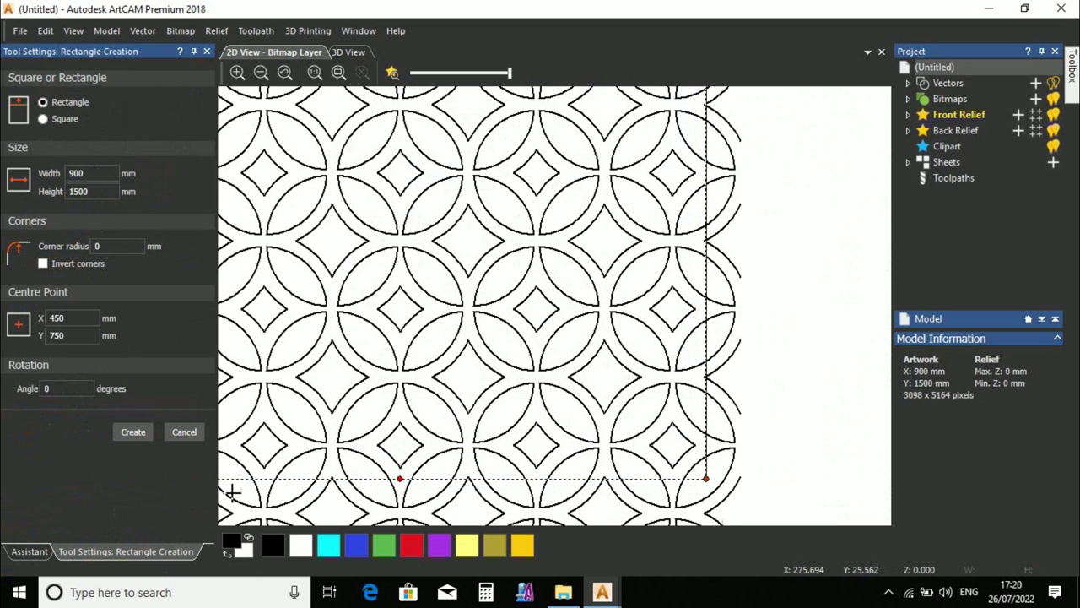
pyautogui.click(123, 435)
pyautogui.press('Escape')
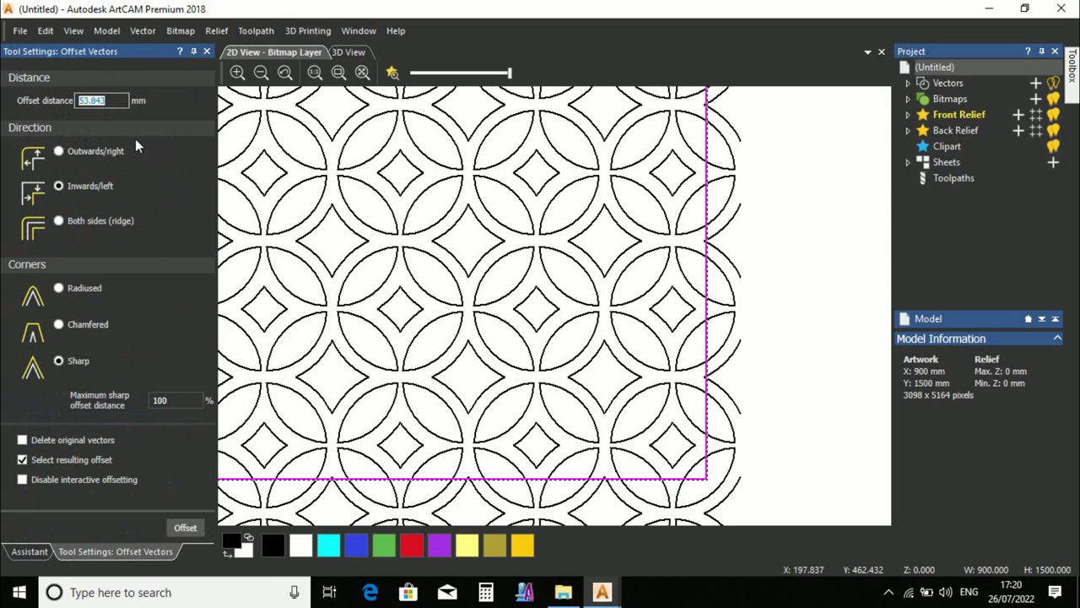
# Offset the rectangle 50 mm inwards with sharp corners, giving 800 × 1400 mm.
pyautogui.write('50')
pyautogui.click(185, 528)
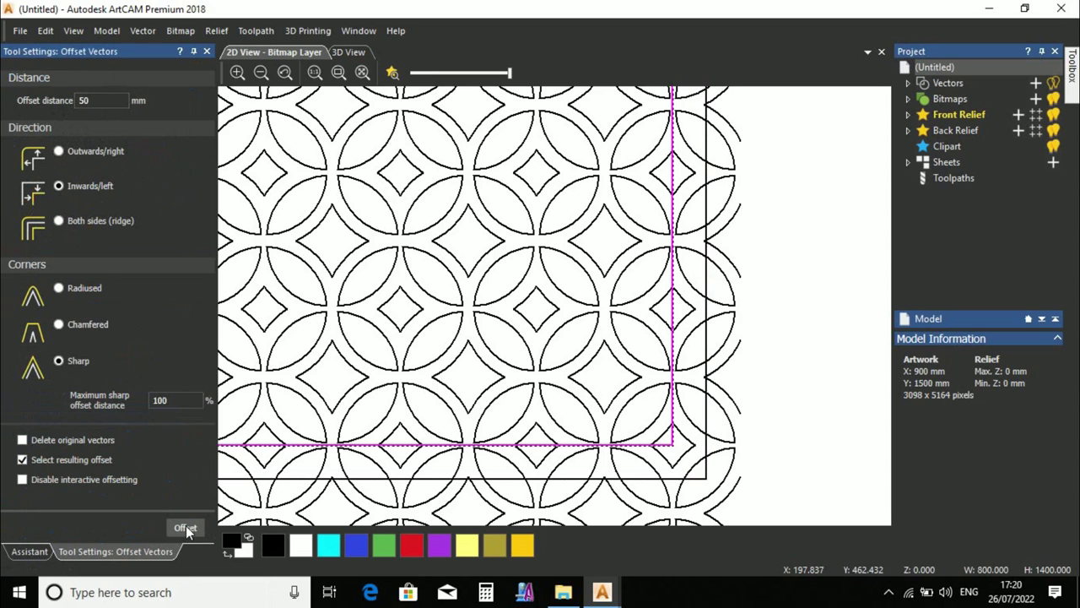
pyautogui.click(207, 51)
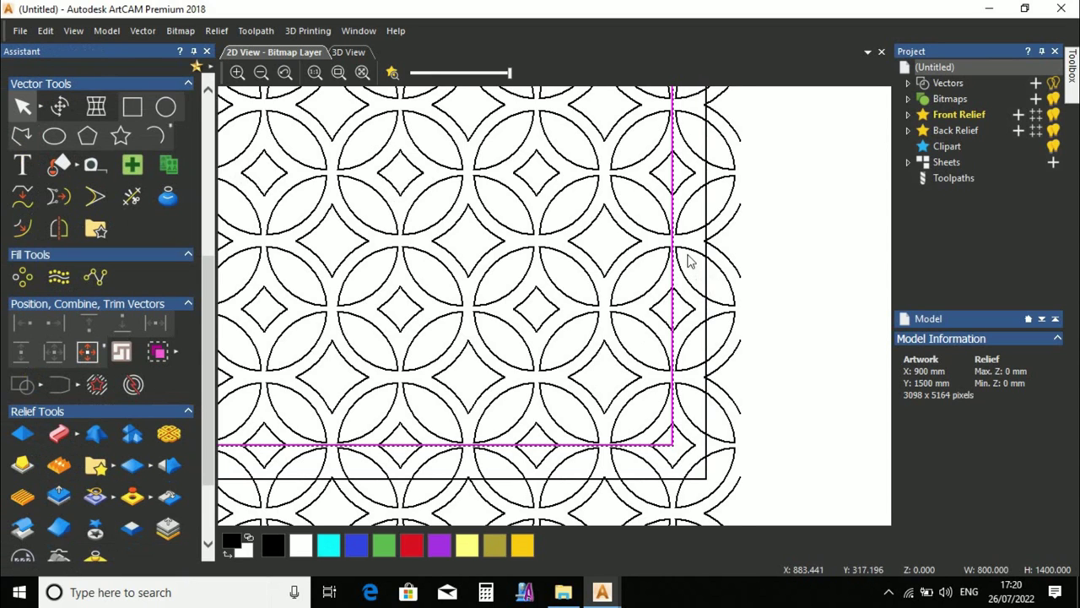
# Clip the pattern inside the inner 50 mm offset rectangle using Inside and Trim.
pyautogui.click(683, 246)
pyautogui.click(672, 211)
pyautogui.keyDown('shift'); pyautogui.click(639, 190); pyautogui.keyUp('shift')
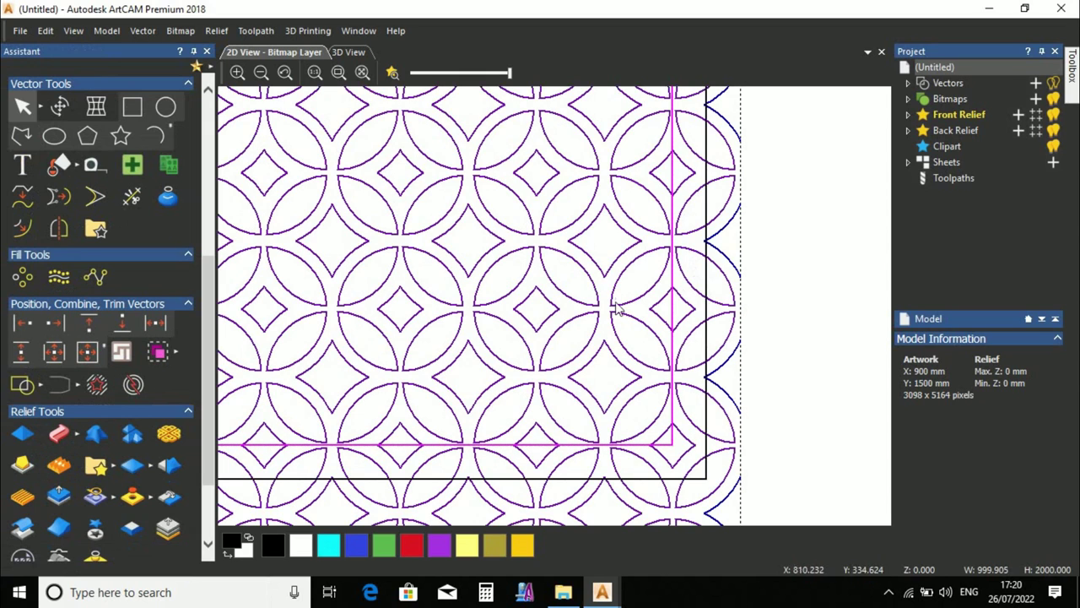
pyautogui.click(100, 387)
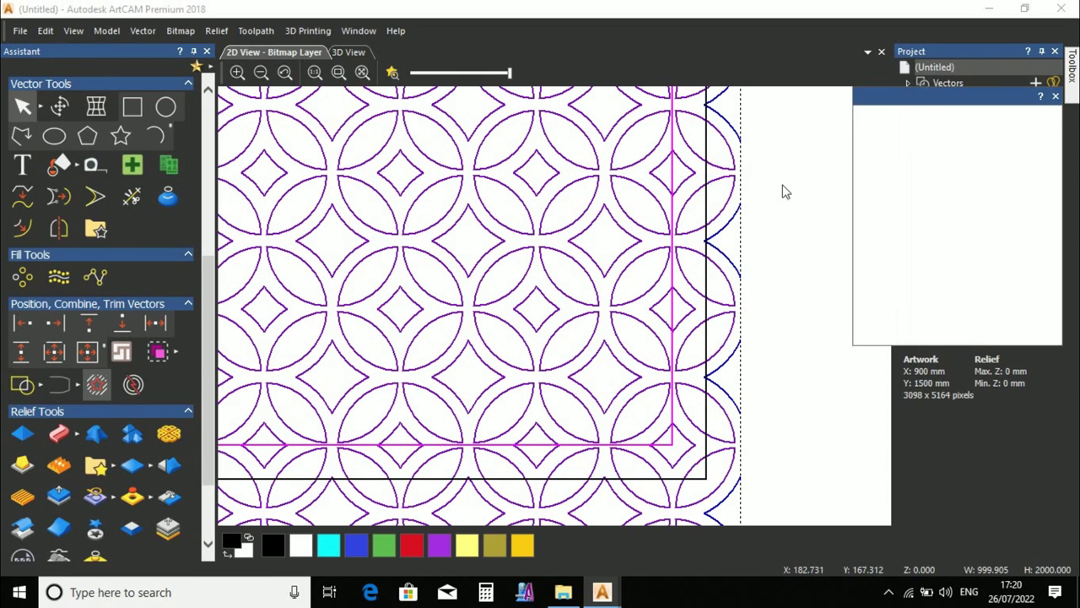
pyautogui.click(1006, 329)
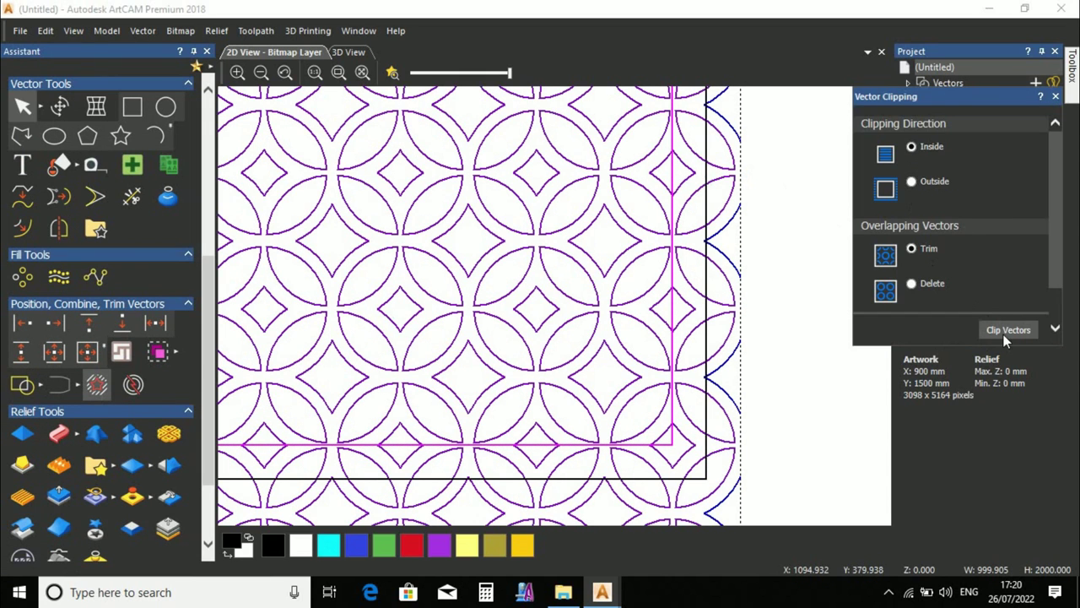
pyautogui.click(1055, 96)
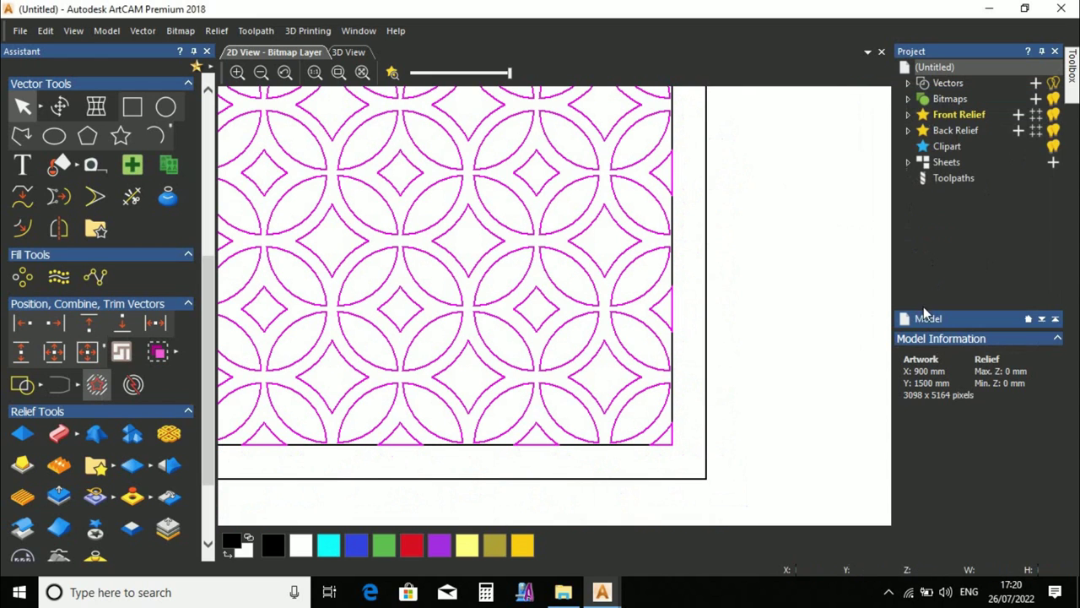
# Select the inner rectangle to verify its size after clipping.
pyautogui.scroll(2, 675, 411)
pyautogui.click(691, 357)
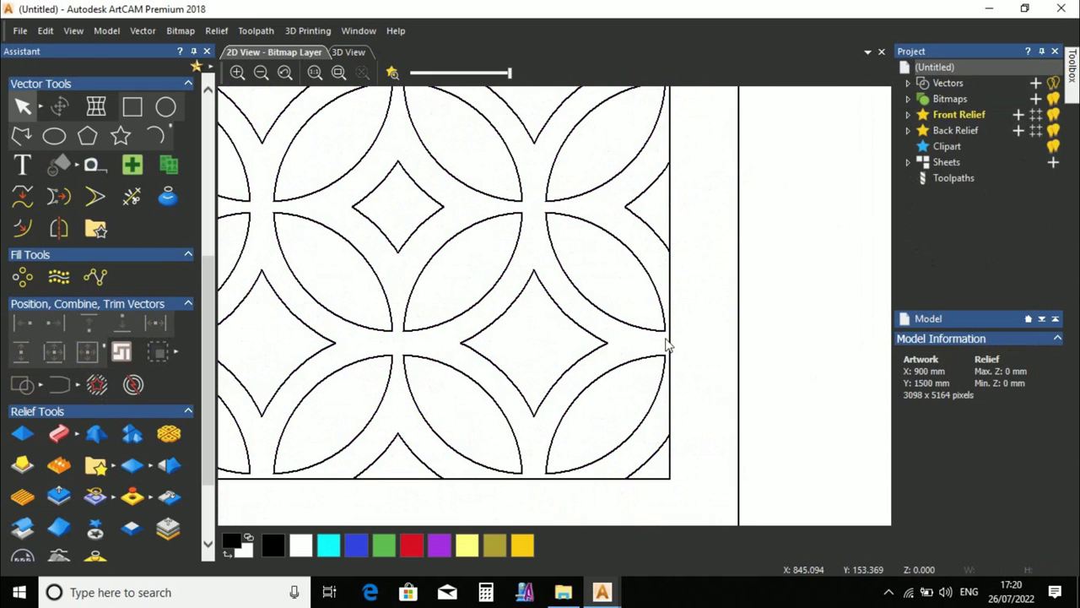
pyautogui.click(672, 344)
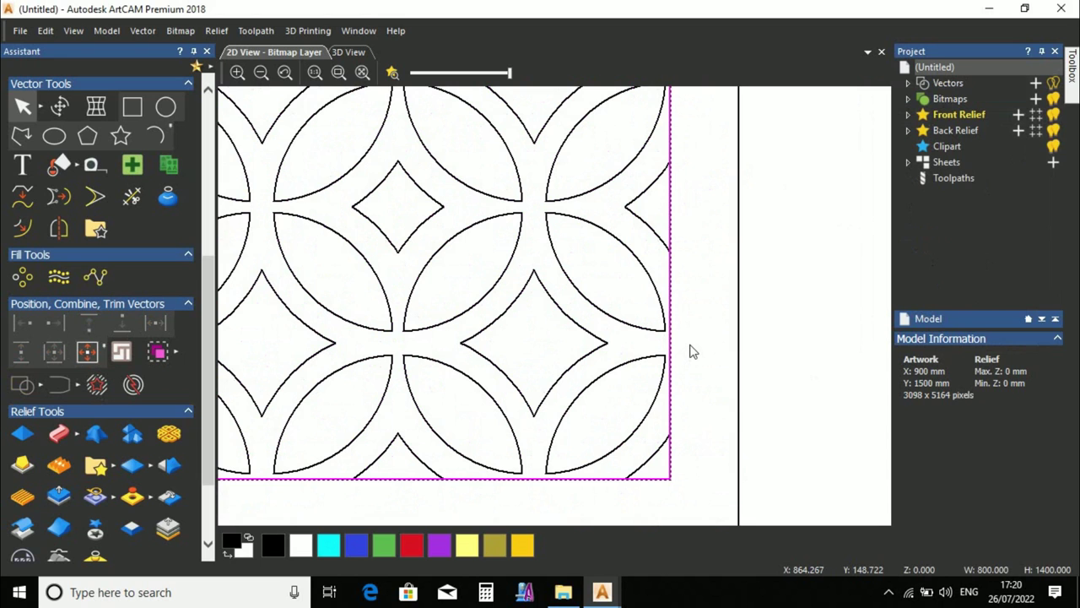
pyautogui.click(690, 352)
pyautogui.scroll(-2, 616, 370)
pyautogui.scroll(-2, 588, 282)
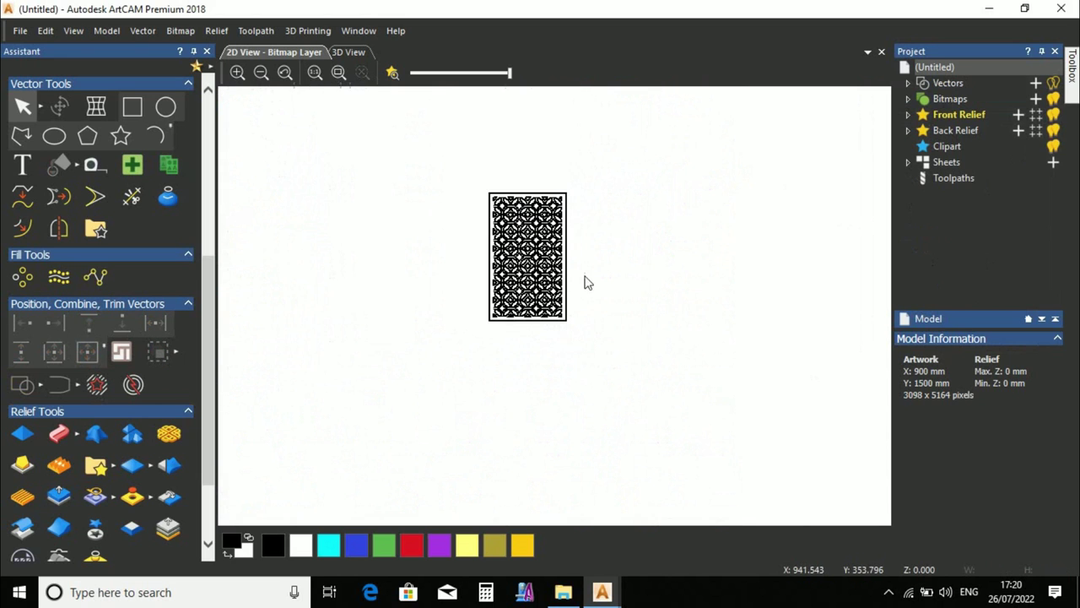
pyautogui.scroll(2, 589, 283)
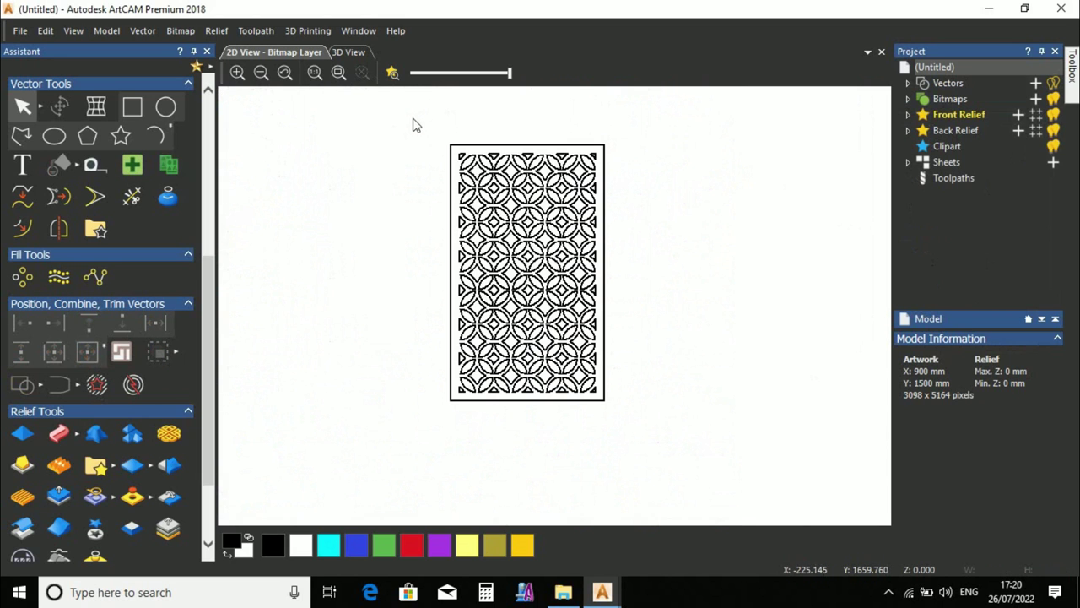
# Inspect the small leftover leaf and V-shaped pieces along the pattern's top edge.
pyautogui.click(494, 158)
pyautogui.scroll(2, 500, 157)
pyautogui.scroll(5, 497, 156)
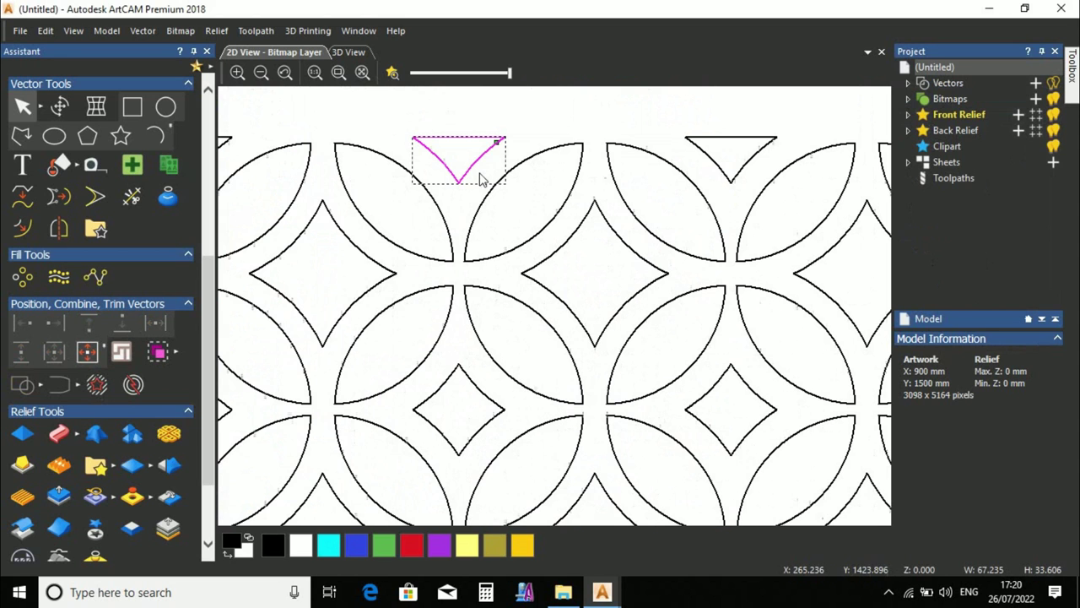
pyautogui.click(546, 153)
pyautogui.click(714, 144)
pyautogui.scroll(-10, 624, 261)
pyautogui.scroll(3, 570, 376)
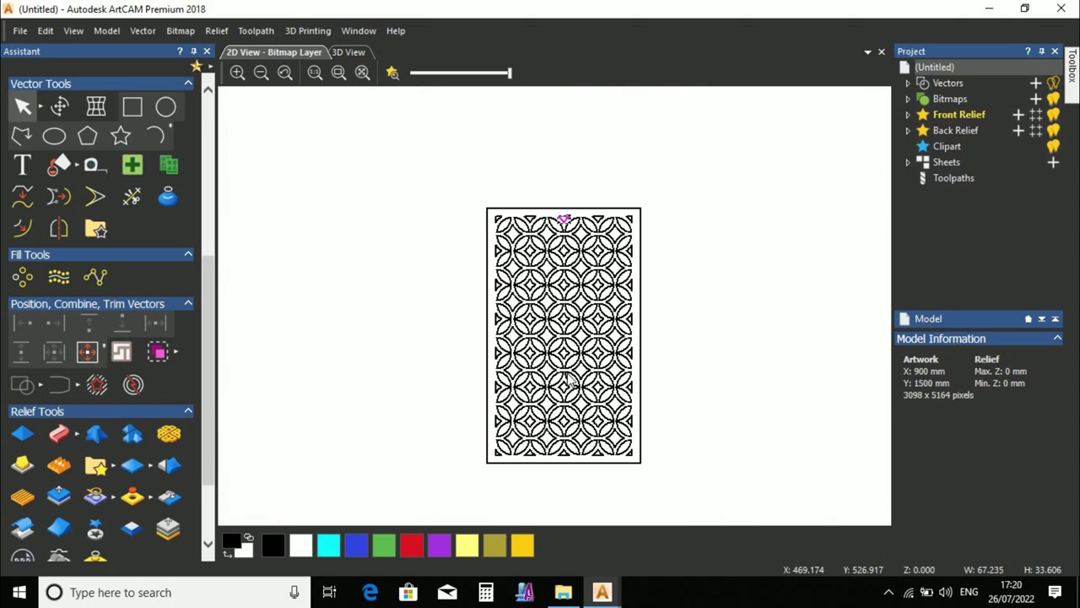
pyautogui.click(667, 285)
pyautogui.moveTo(509, 74)
pyautogui.mouseDown()
pyautogui.moveTo(437, 87)
pyautogui.moveTo(526, 85)
pyautogui.mouseUp()
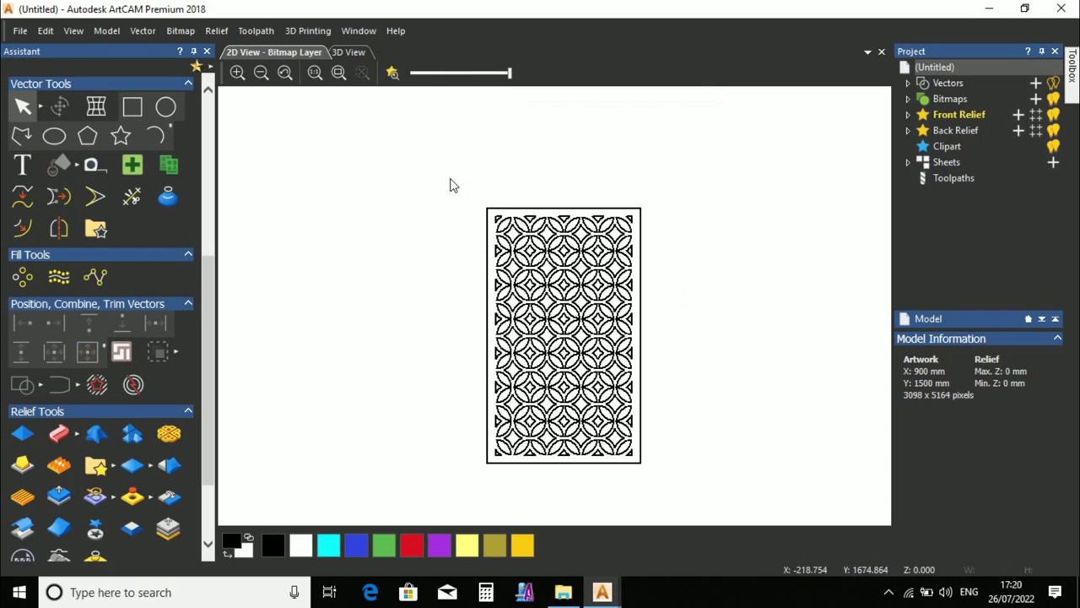
pyautogui.moveTo(210, 347); pyautogui.dragTo(208, 267)
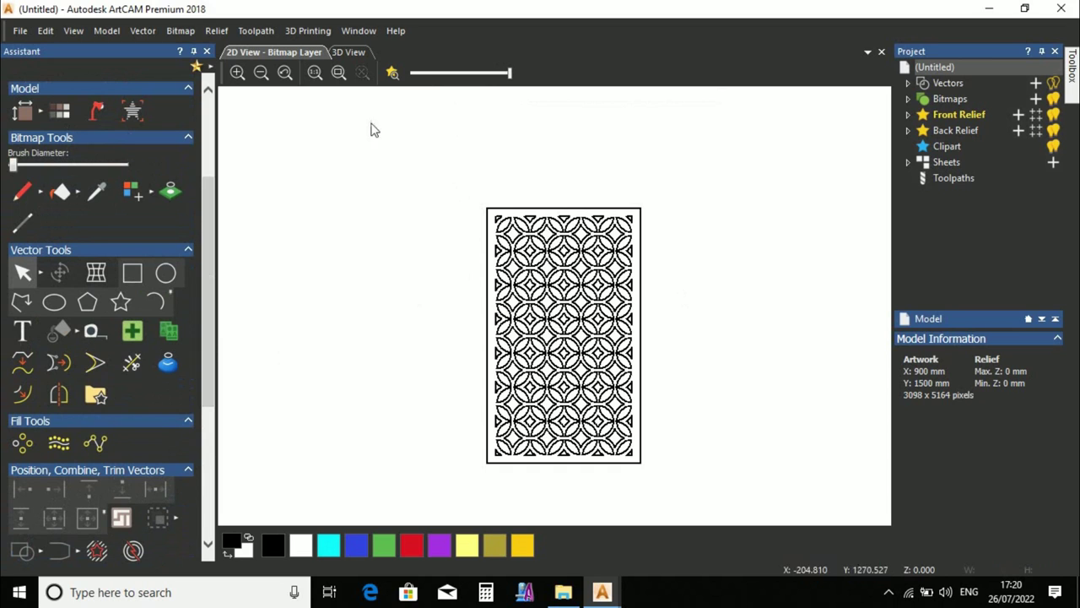
# Add a brown custom colour to the palette.
pyautogui.click(134, 203)
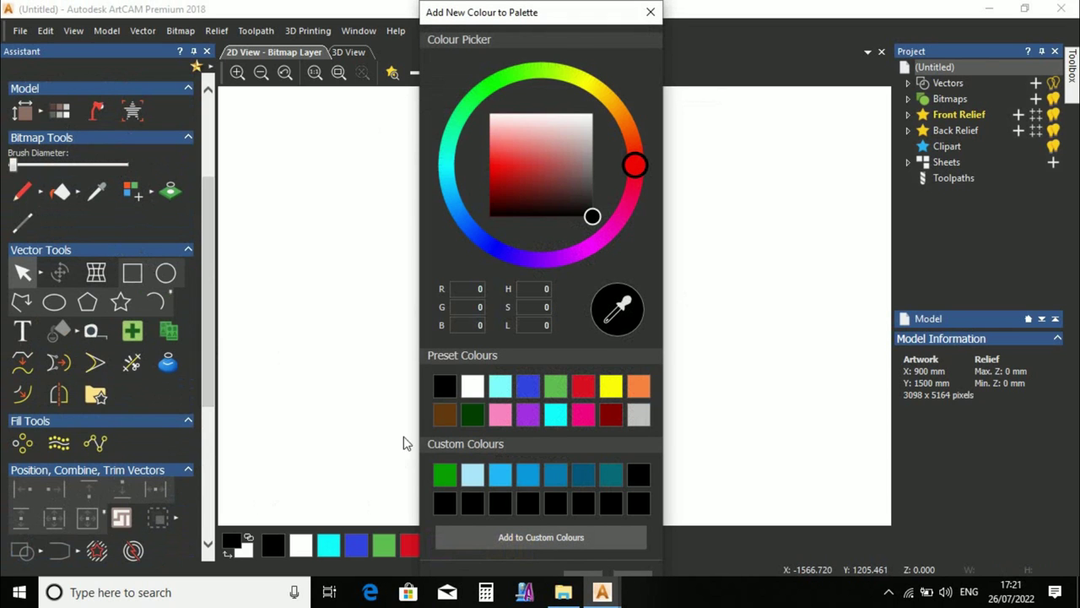
pyautogui.click(444, 414)
pyautogui.click(509, 540)
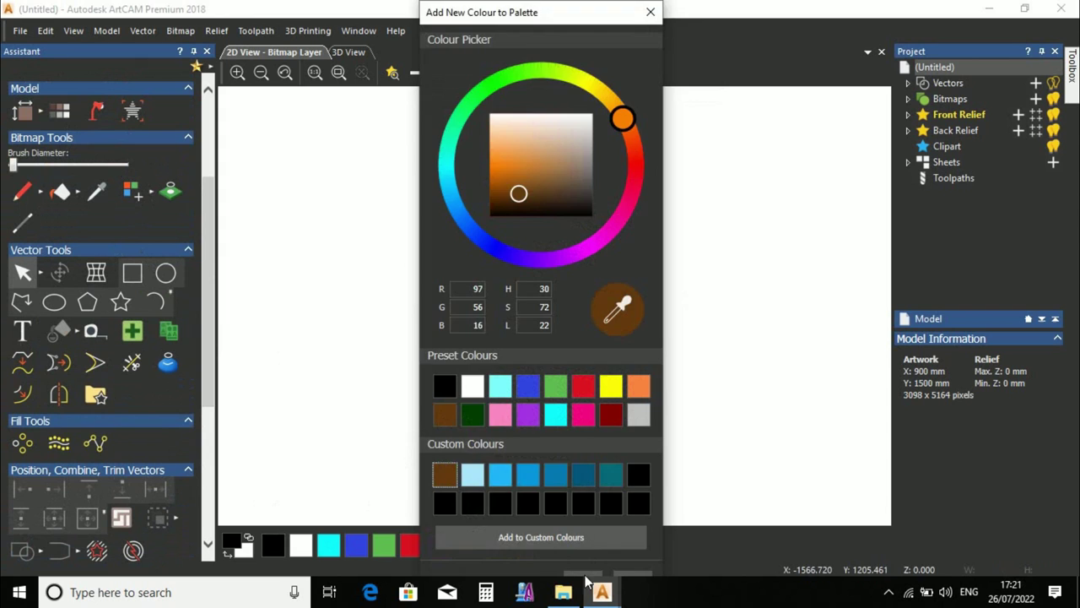
pyautogui.click(588, 577)
# Flood fill all border and pattern vectors with brown and hide the vector outlines.
pyautogui.moveTo(439, 168); pyautogui.dragTo(721, 523)
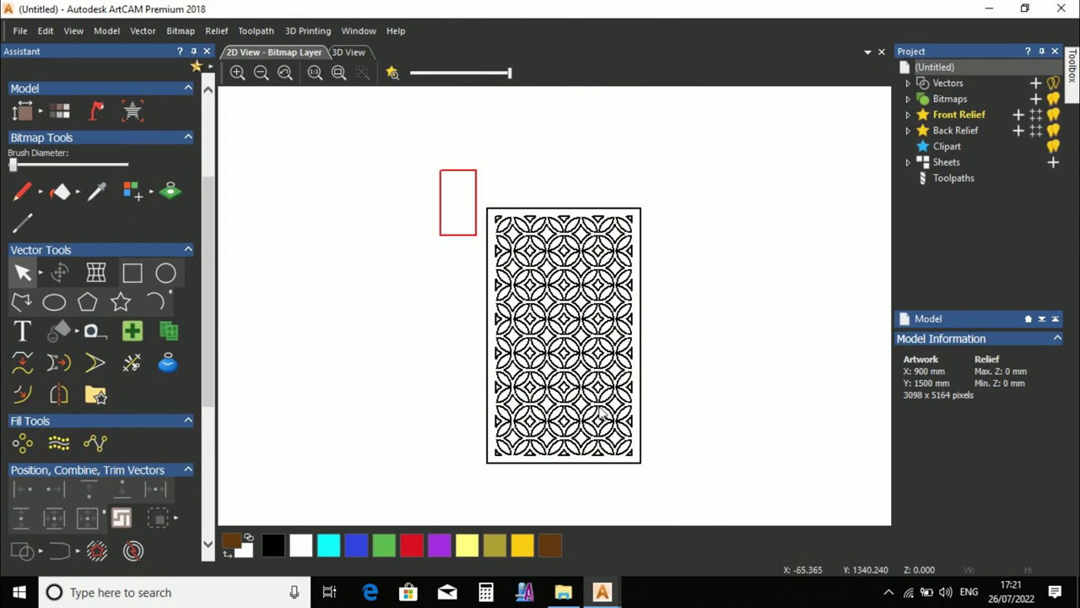
pyautogui.click(57, 330)
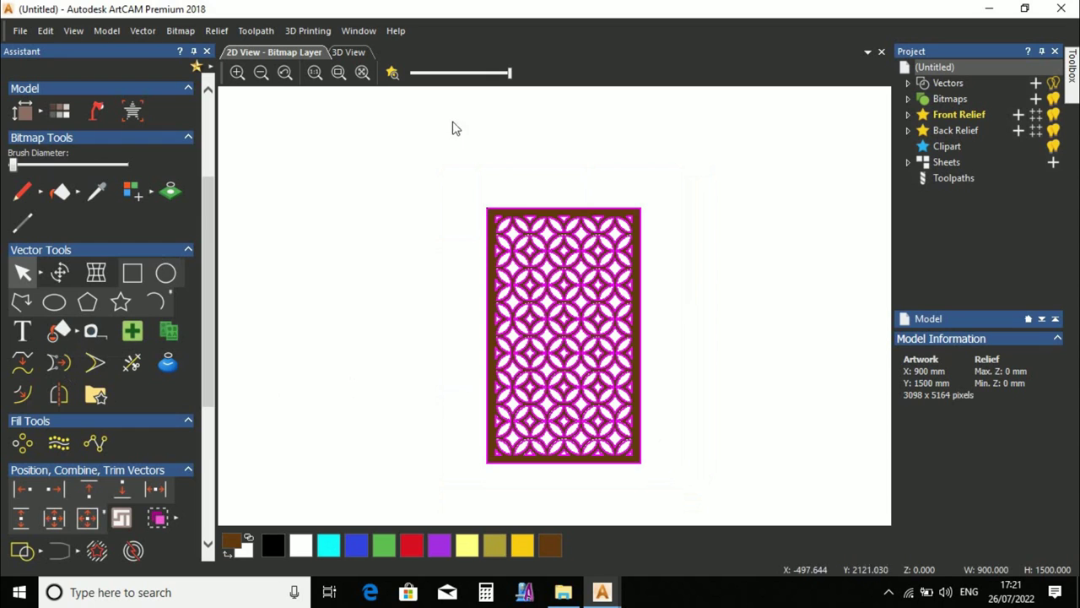
pyautogui.click(1053, 83)
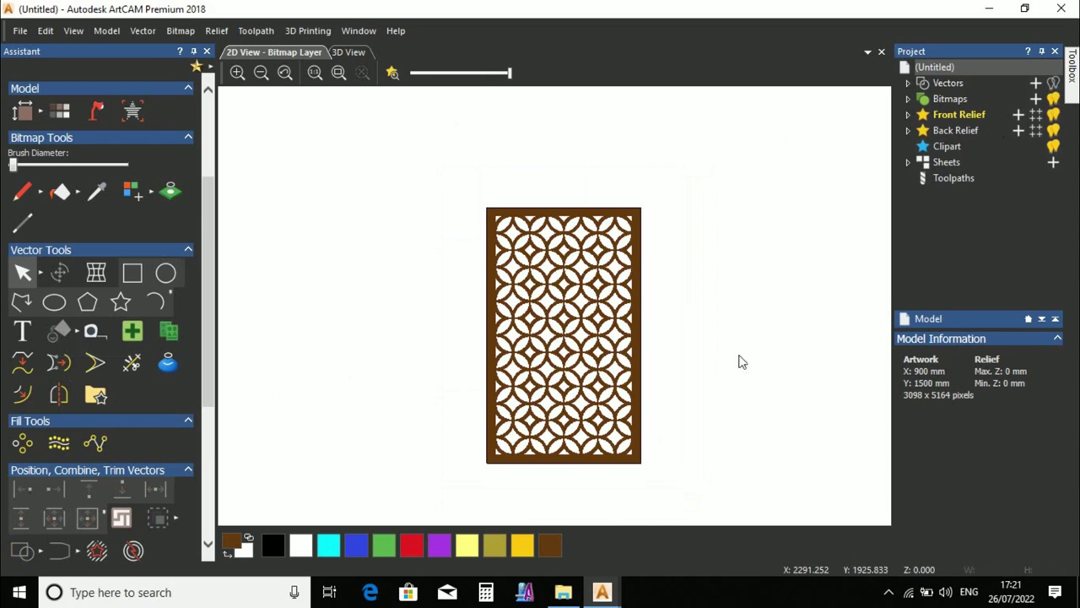
pyautogui.scroll(2, 581, 404)
pyautogui.scroll(-2, 585, 386)
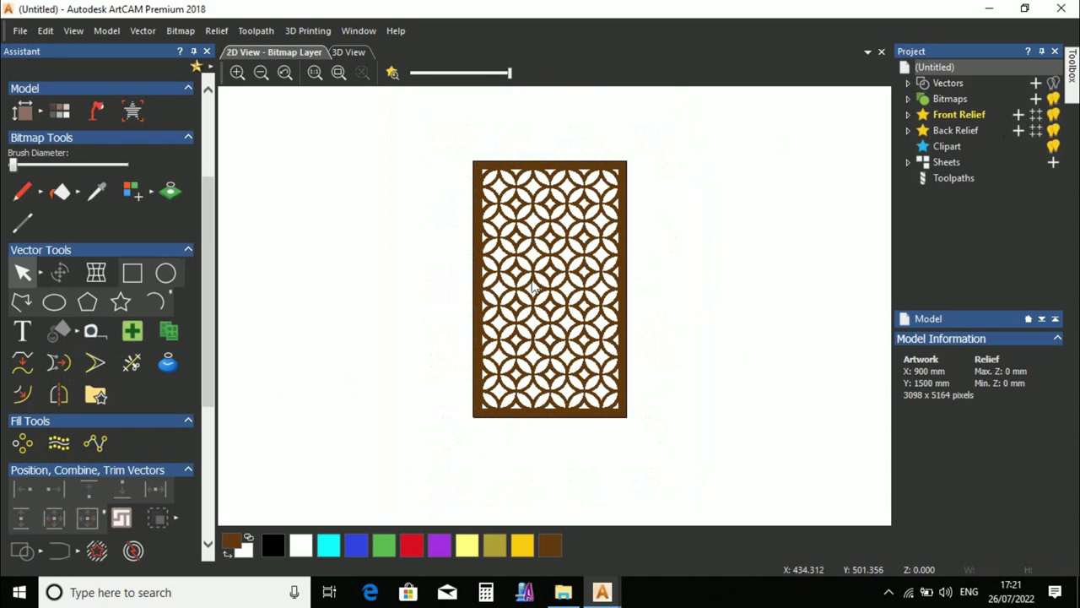
pyautogui.scroll(2, 518, 210)
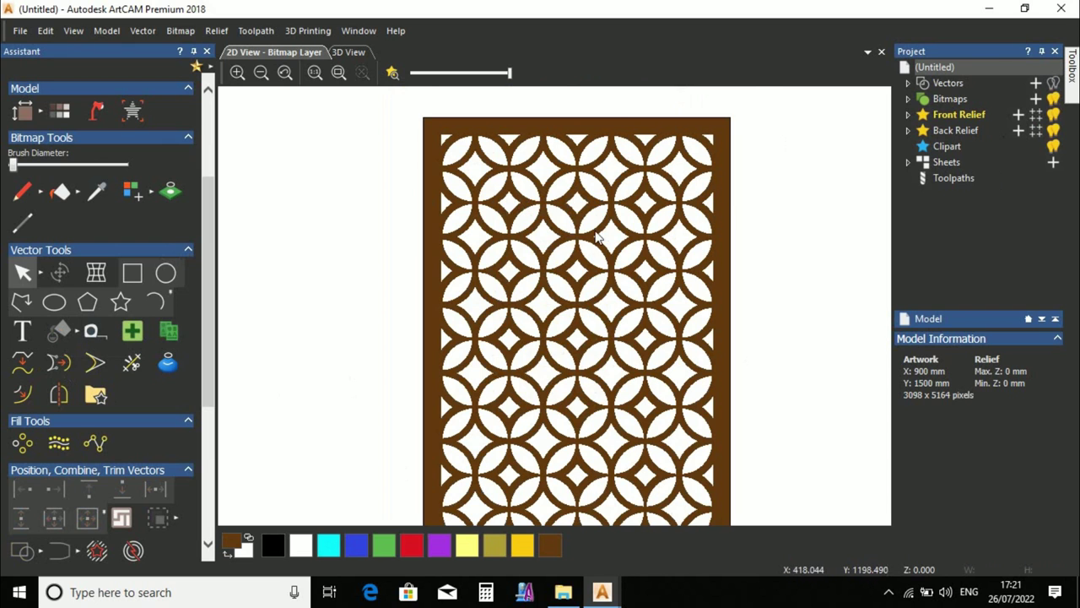
pyautogui.scroll(2, 525, 234)
pyautogui.scroll(2, 594, 242)
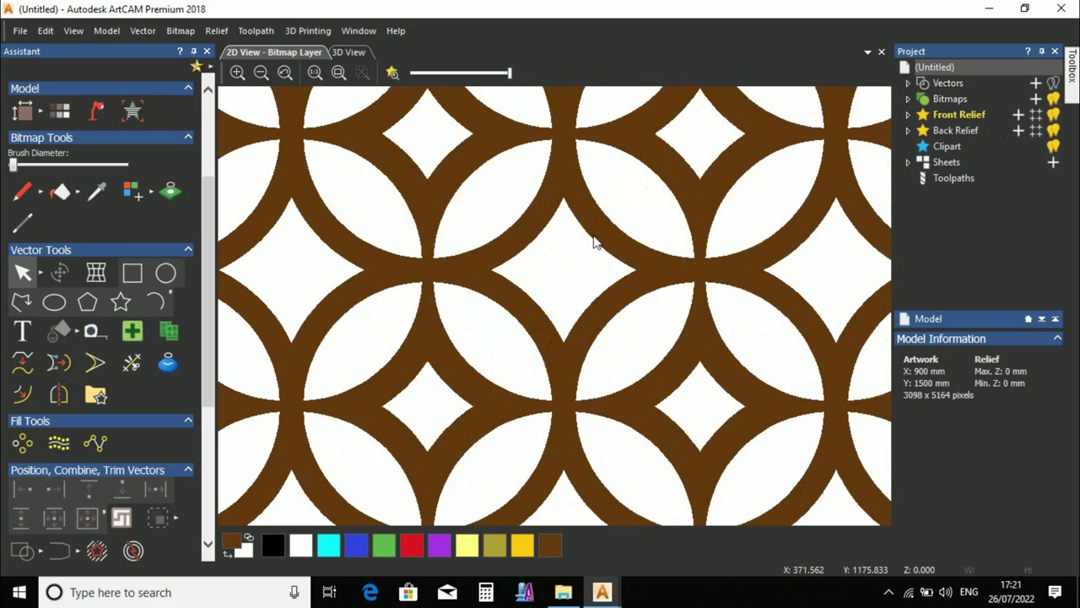
pyautogui.click(341, 73)
pyautogui.scroll(-1, 614, 353)
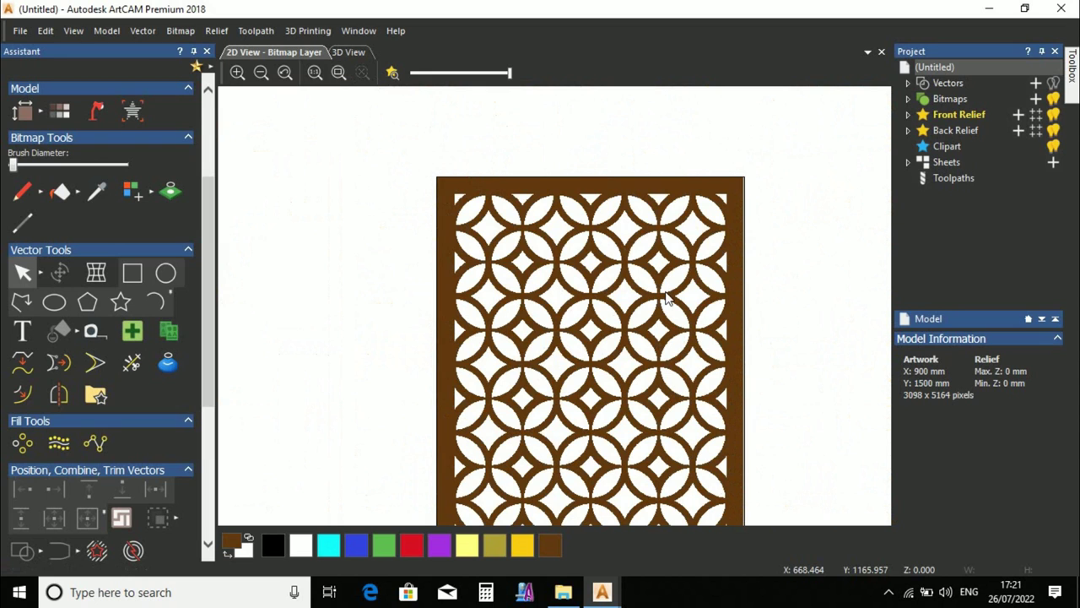
pyautogui.scroll(-2, 574, 287)
pyautogui.scroll(2, 557, 376)
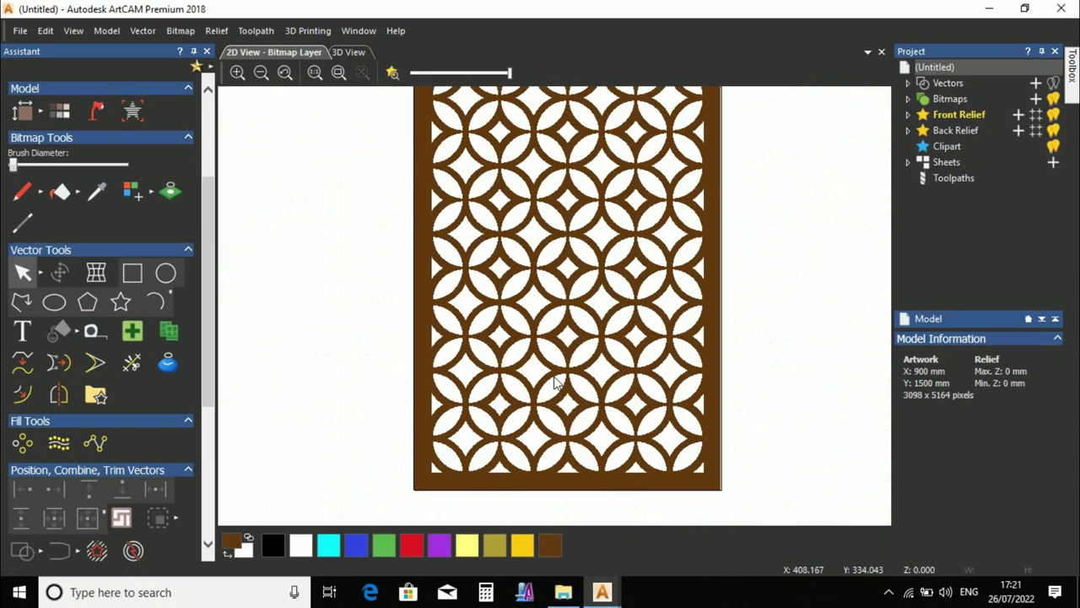
pyautogui.scroll(1, 555, 382)
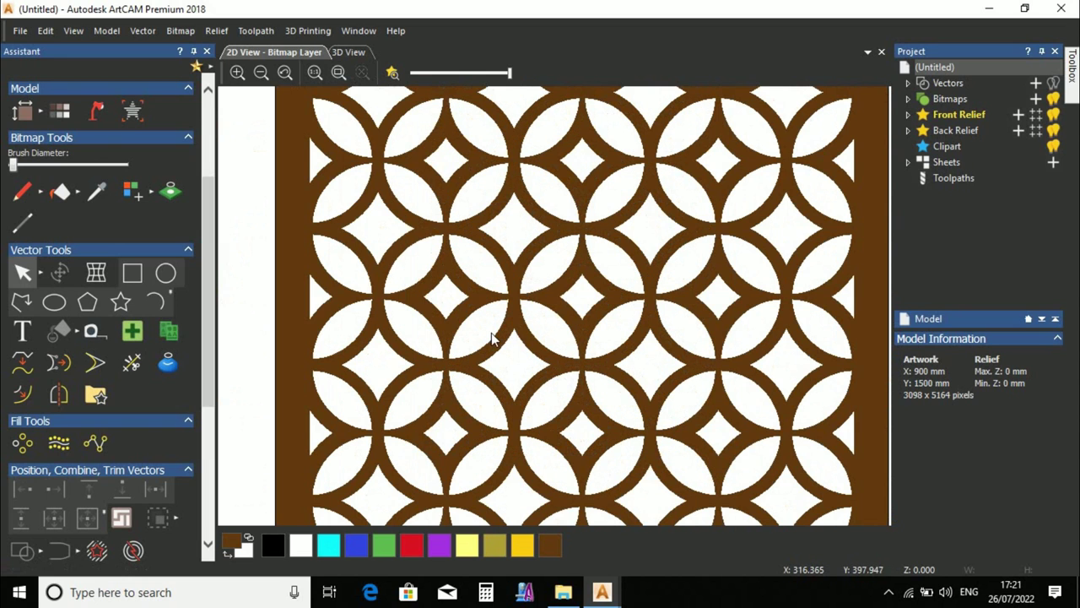
pyautogui.scroll(-2, 492, 337)
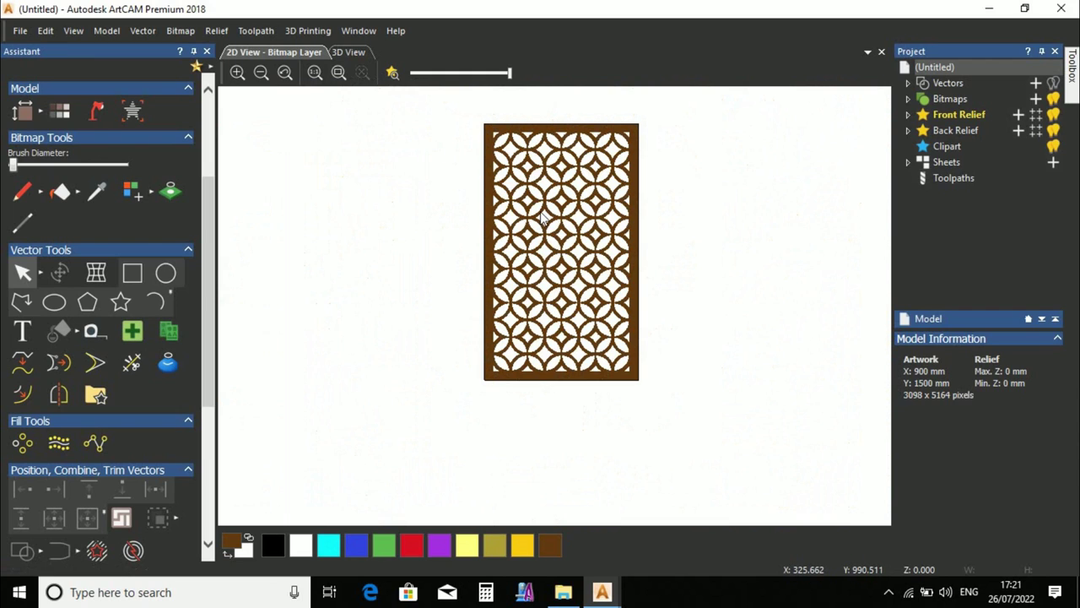